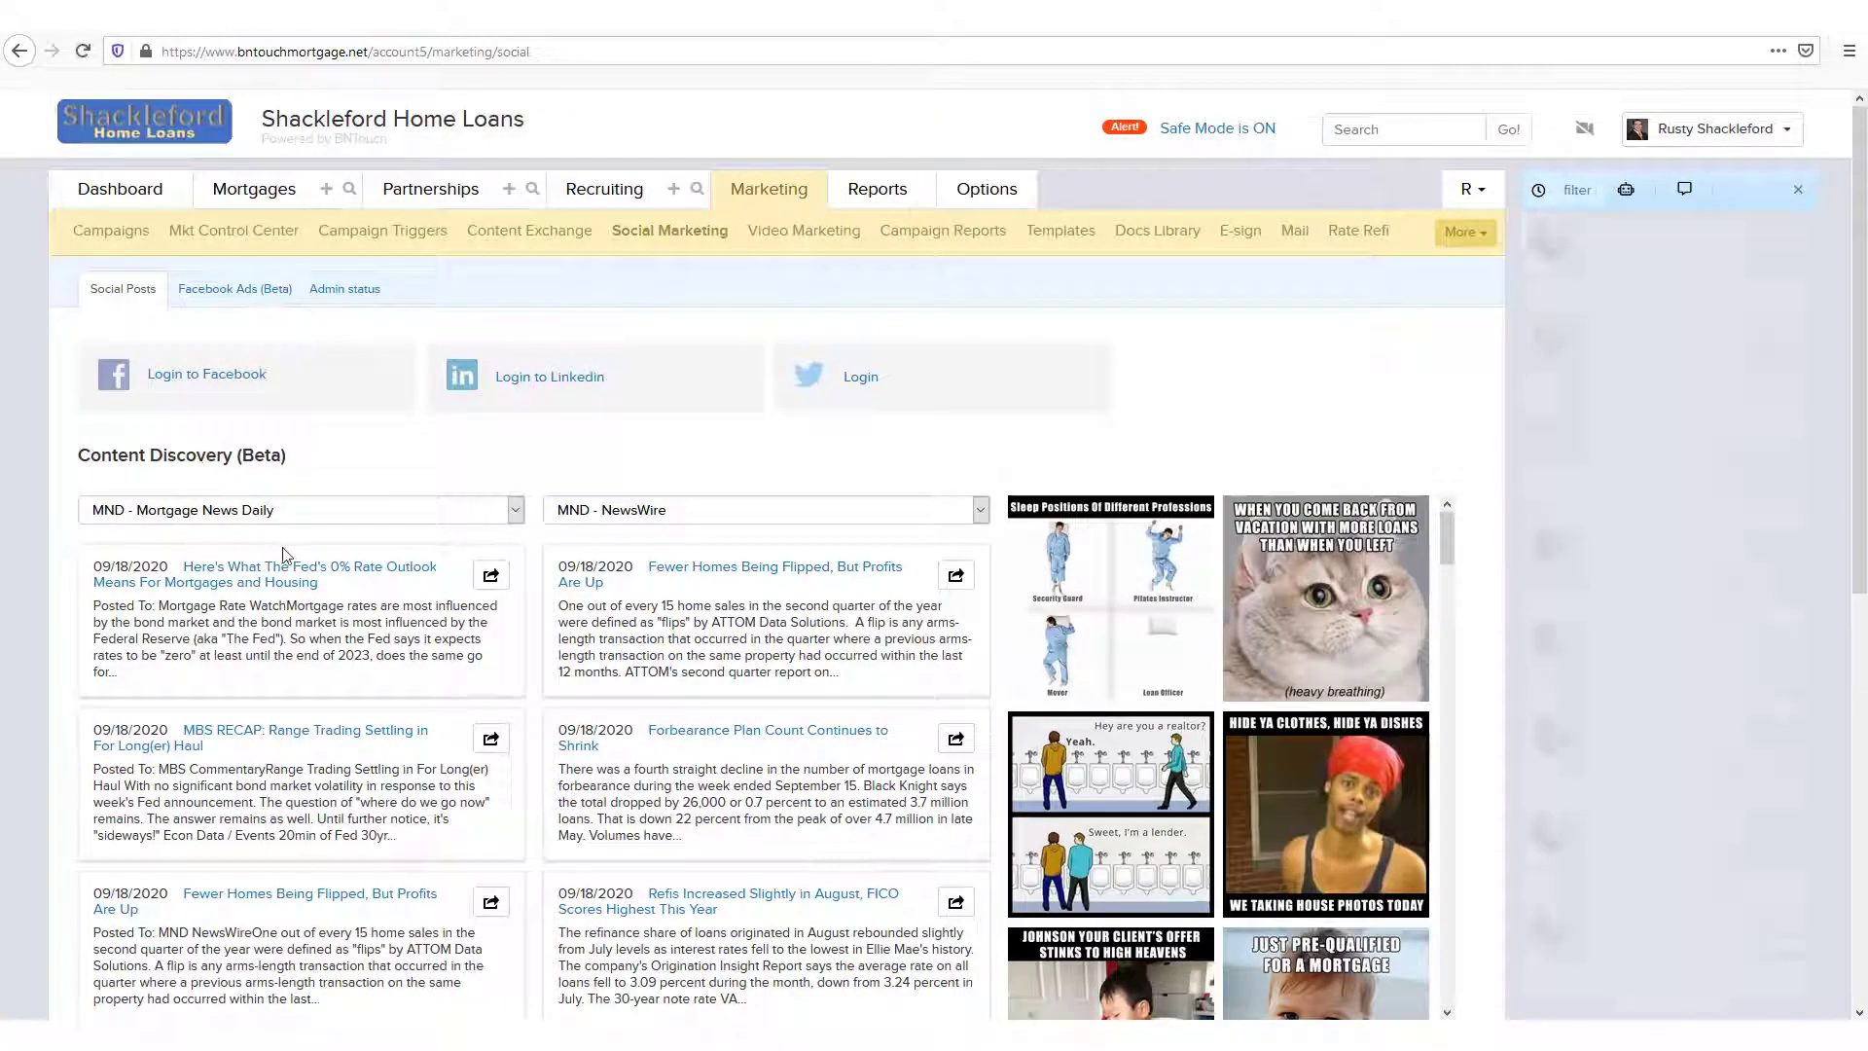
# View the shared "What a Great Feeling!" meme and the "Getting a Mortgage Soon? Read This Now!" post from the Facebook news feed.
pyautogui.click(416, 578)
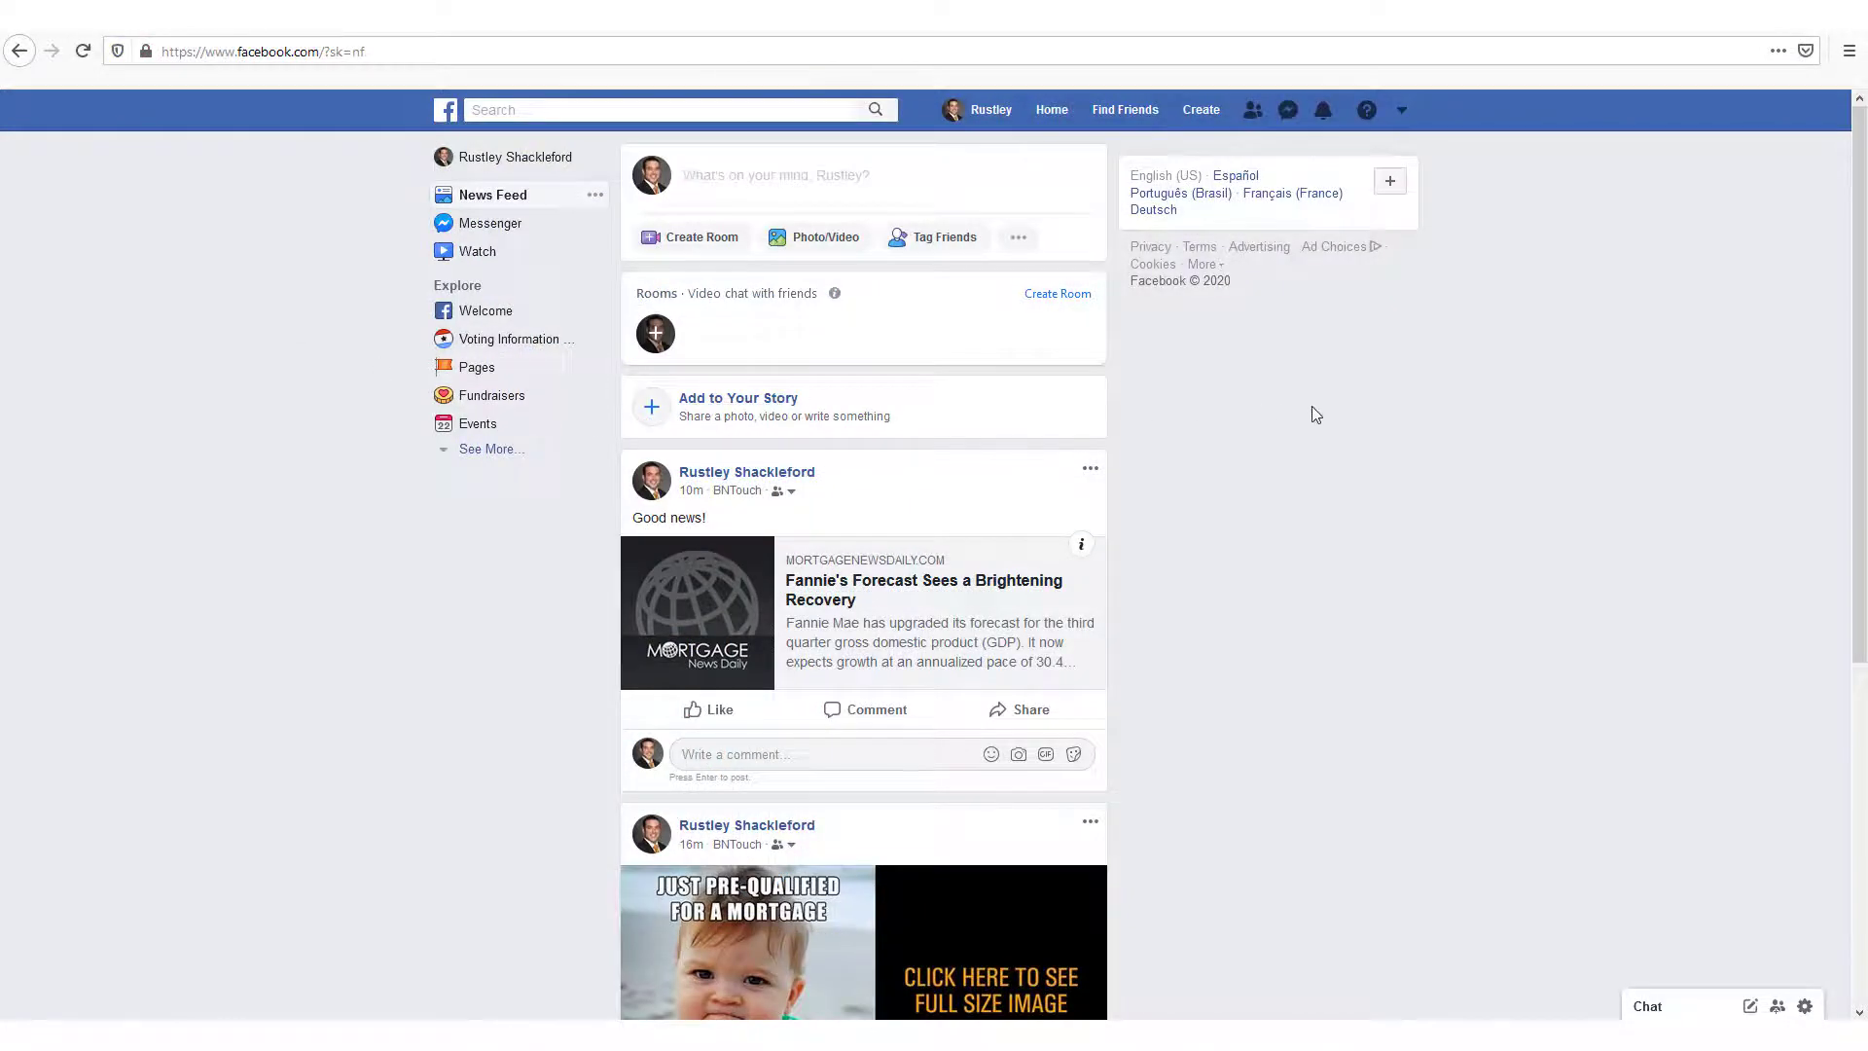
pyautogui.scroll(-3, 1294, 407)
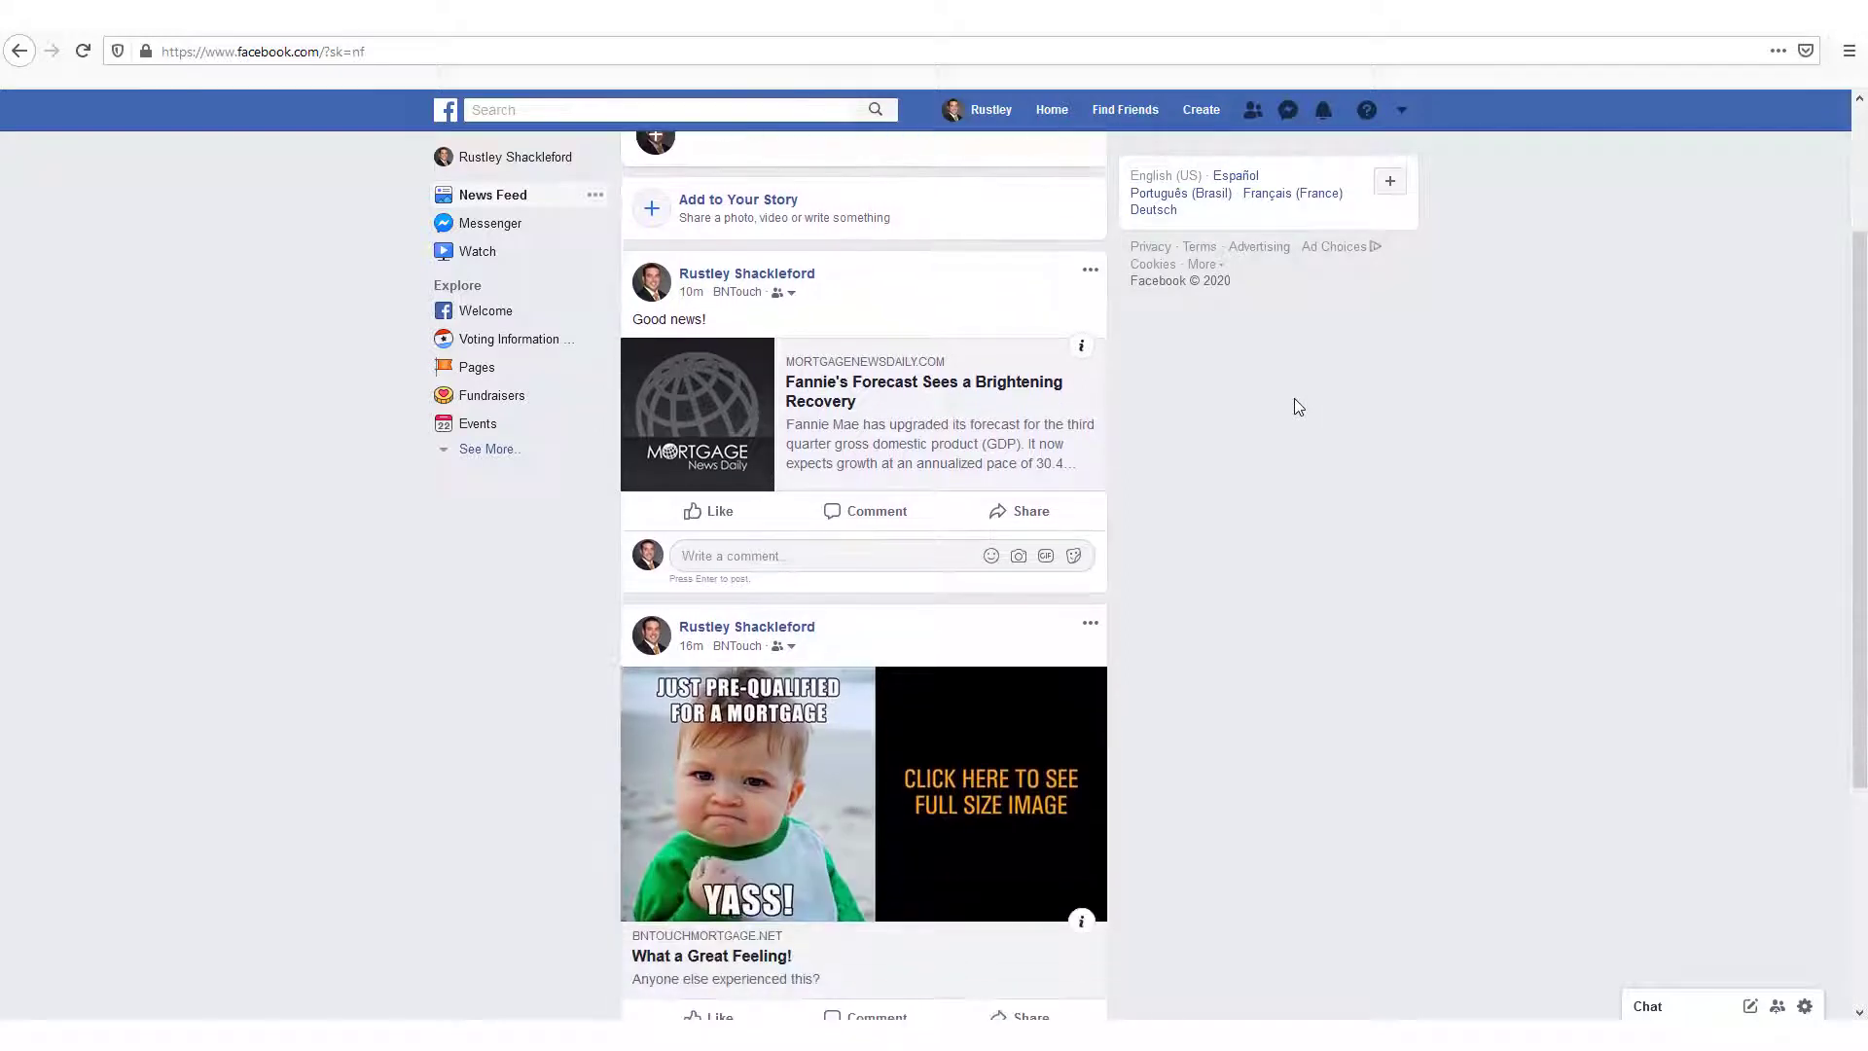
pyautogui.click(923, 800)
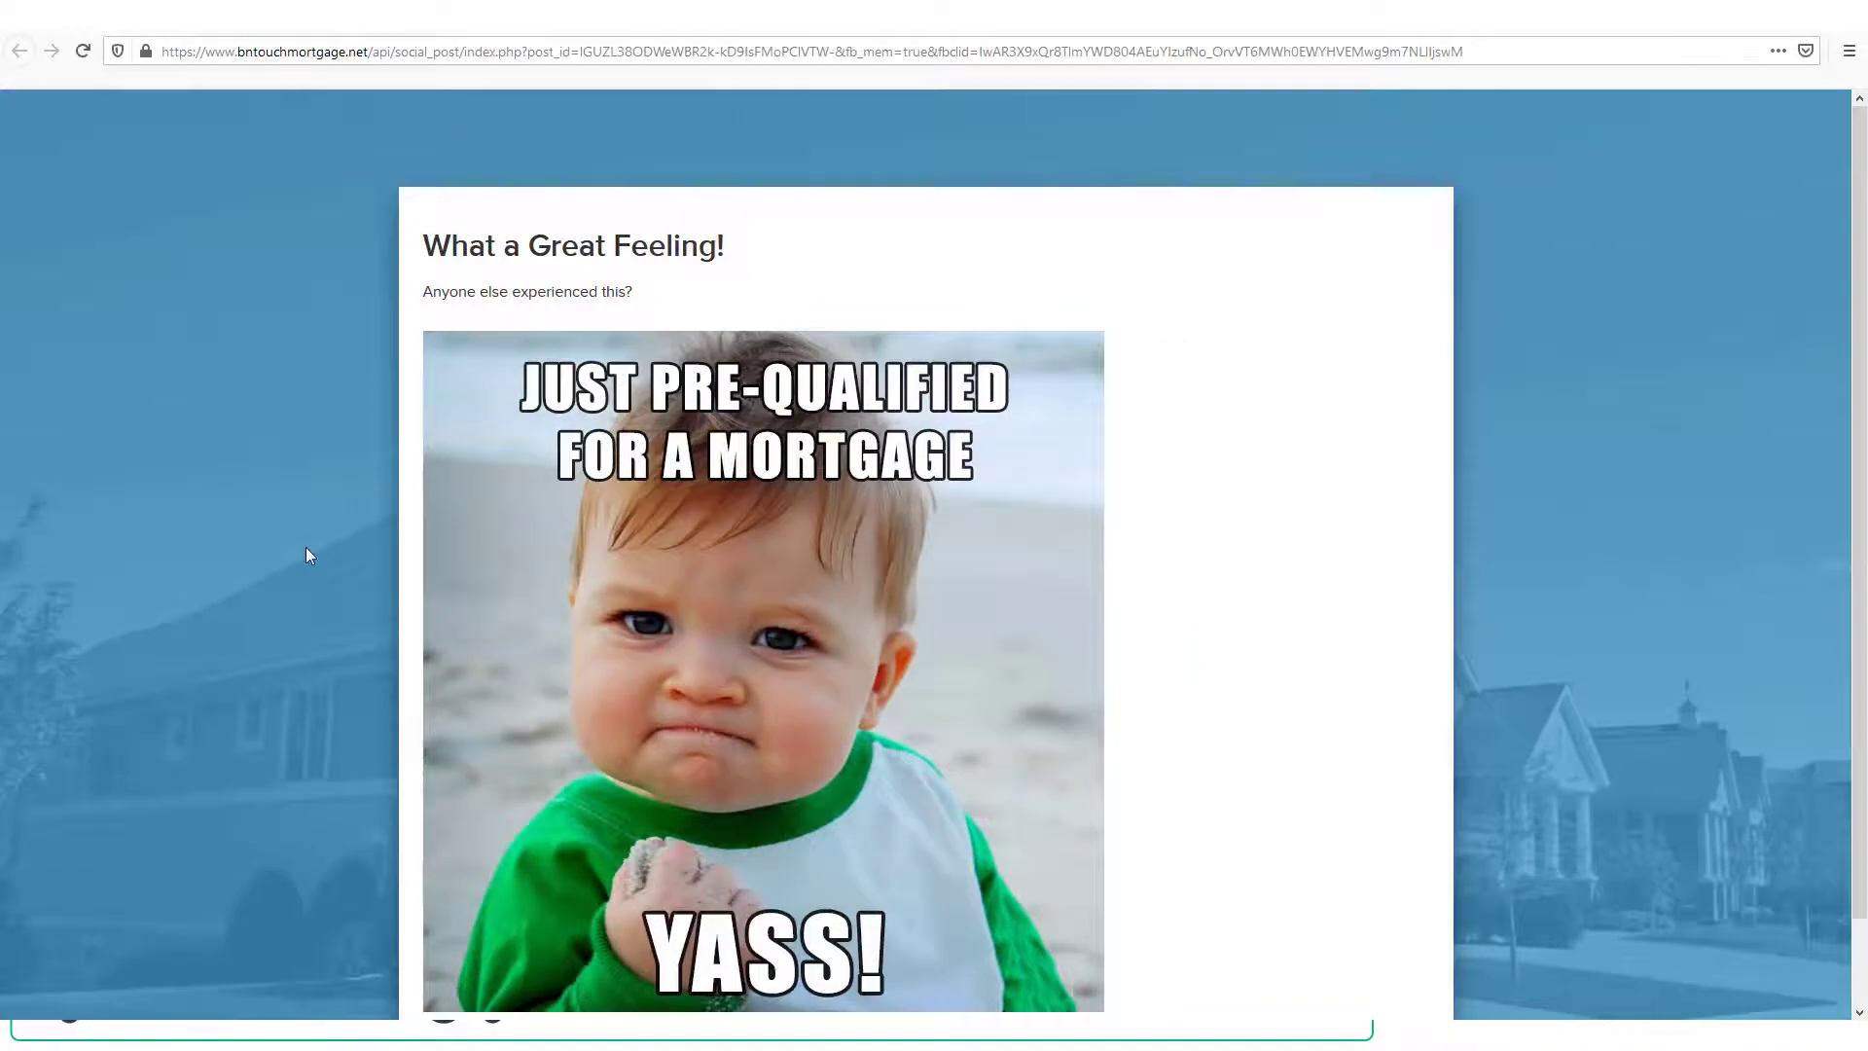
pyautogui.hotkey('alt', 'Left')
pyautogui.click(494, 191)
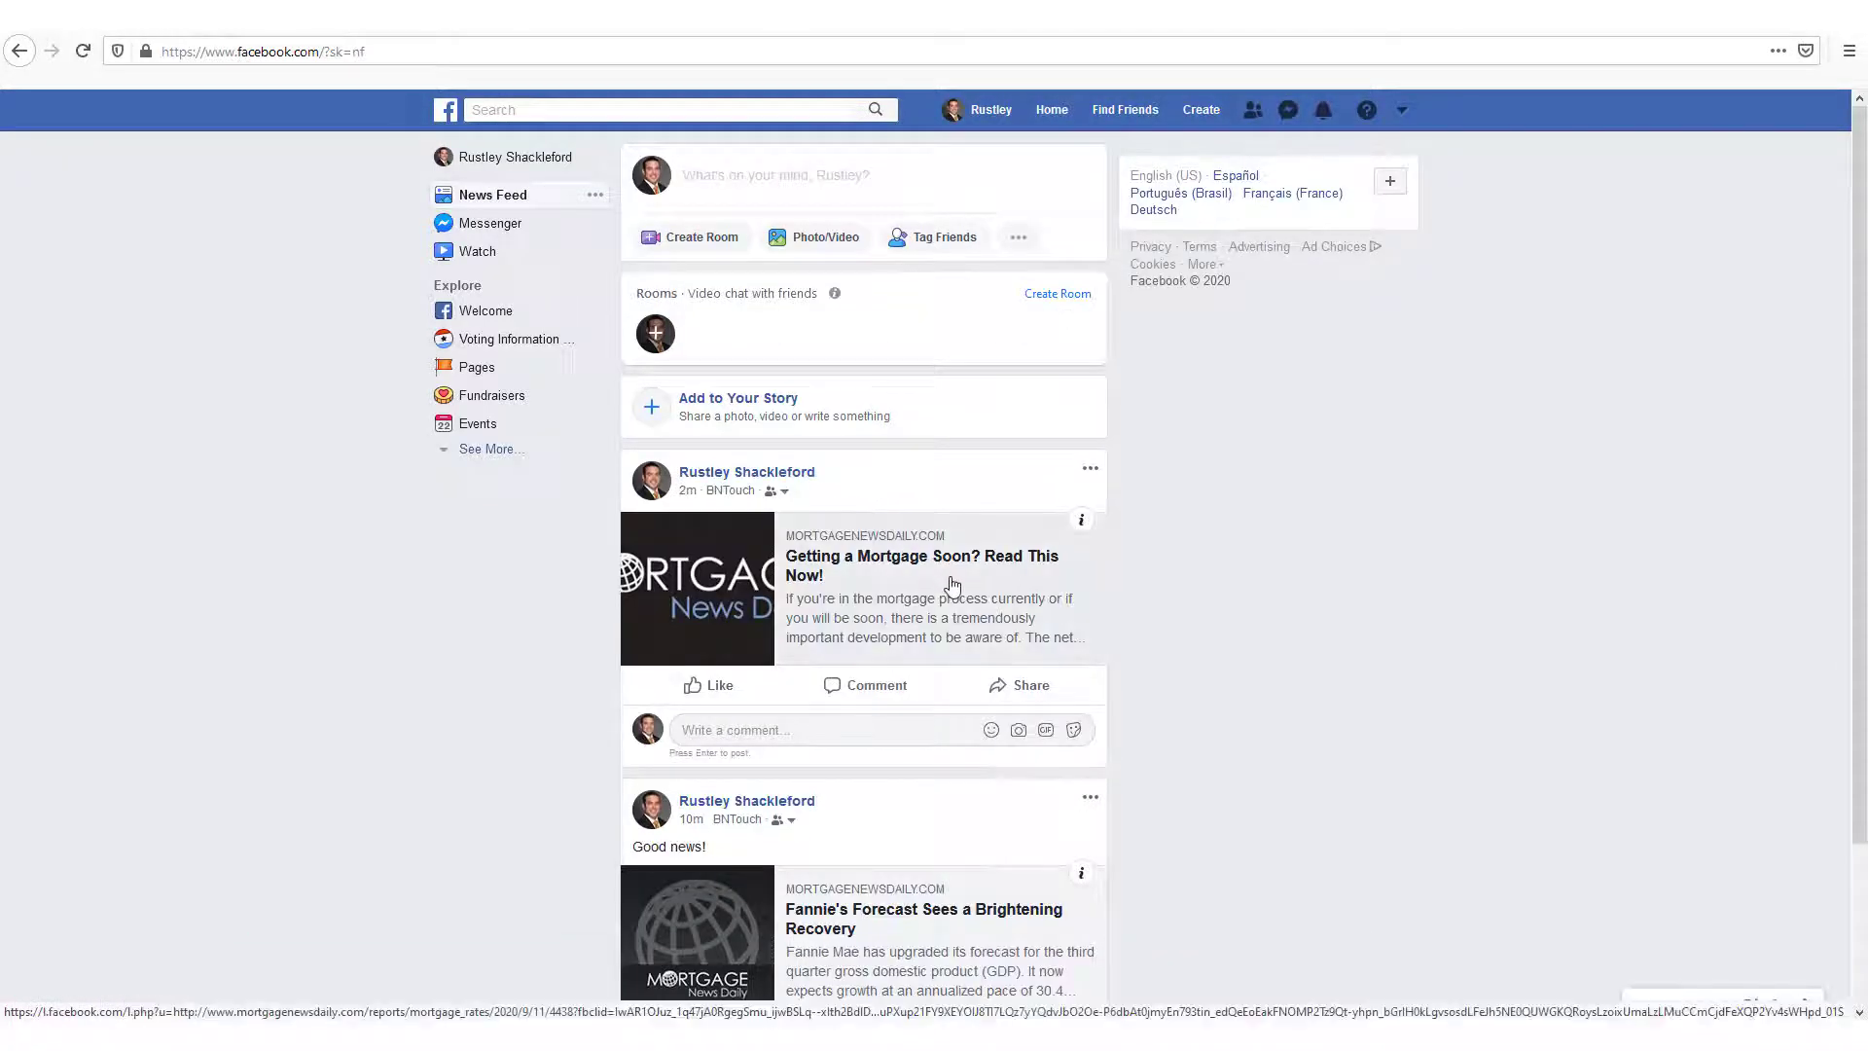
pyautogui.click(953, 584)
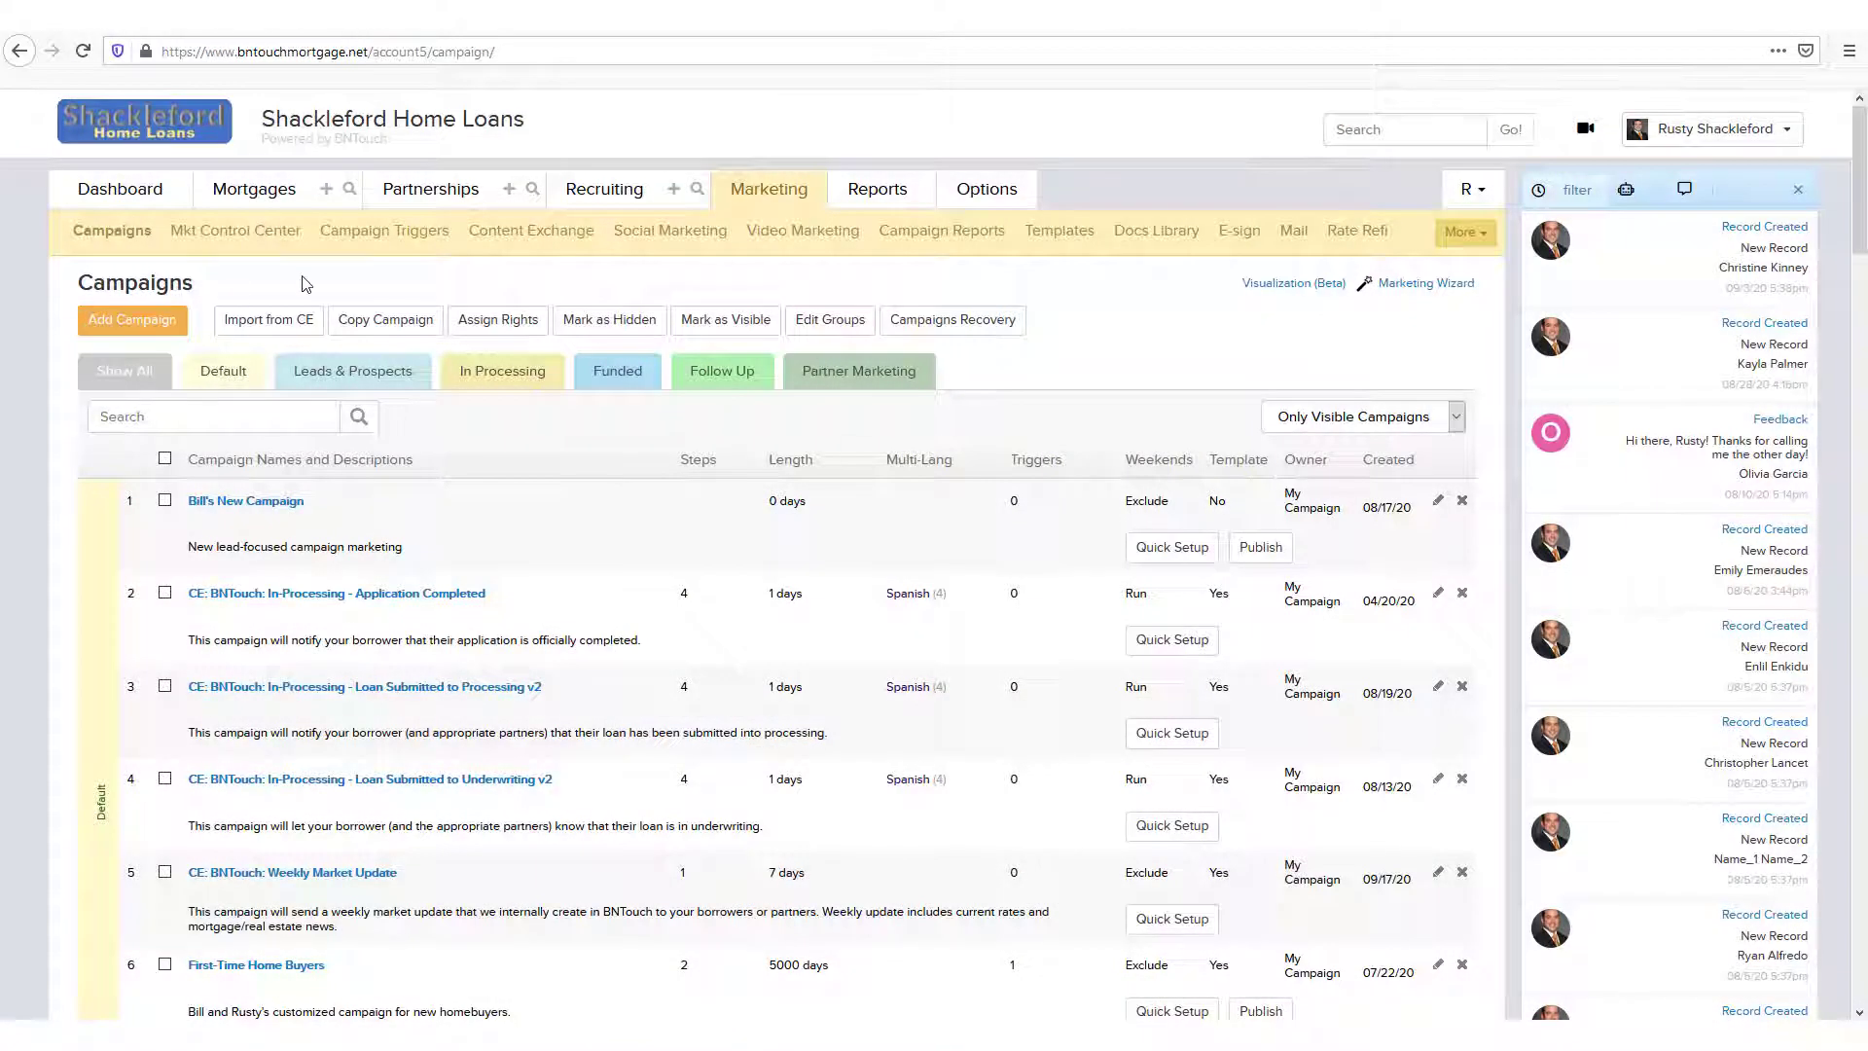
# Switch to the BNTouch CRM, open the Social Marketing page of the Marketing section and check its additional marketing options.
pyautogui.click(749, 191)
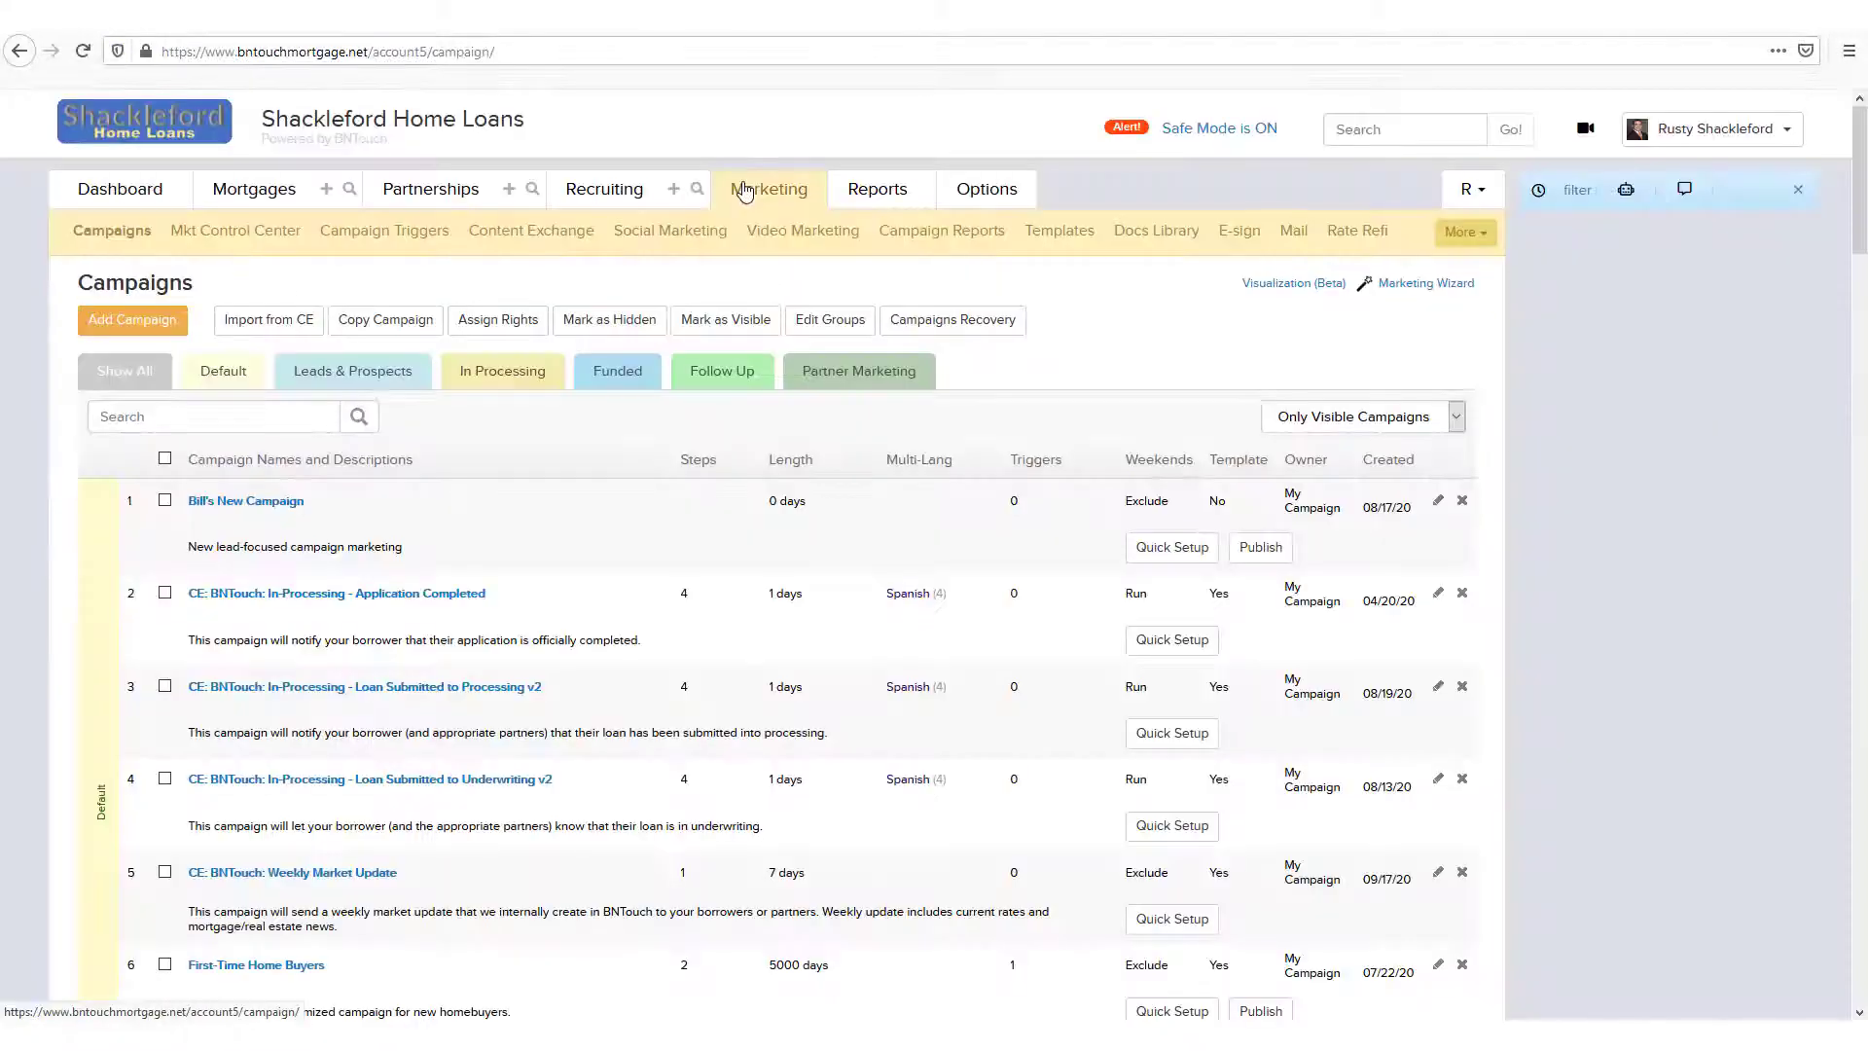
pyautogui.click(634, 234)
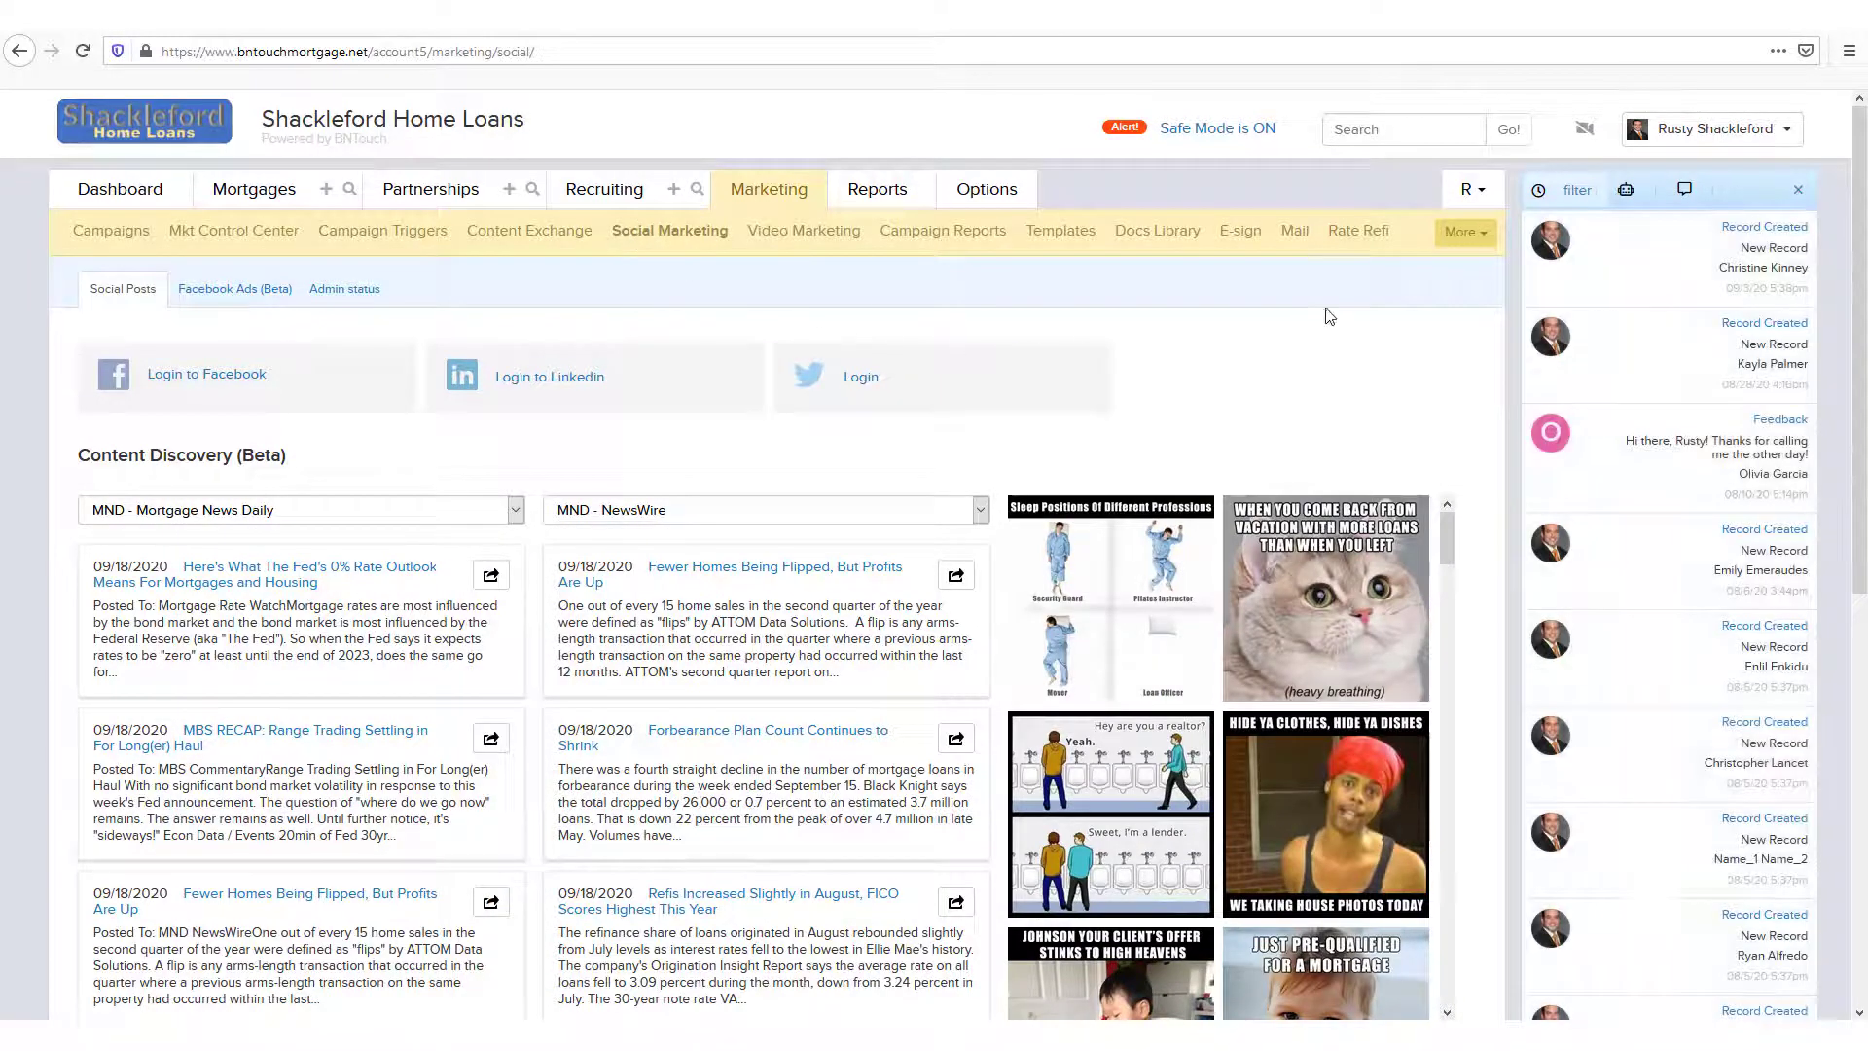
pyautogui.click(1472, 239)
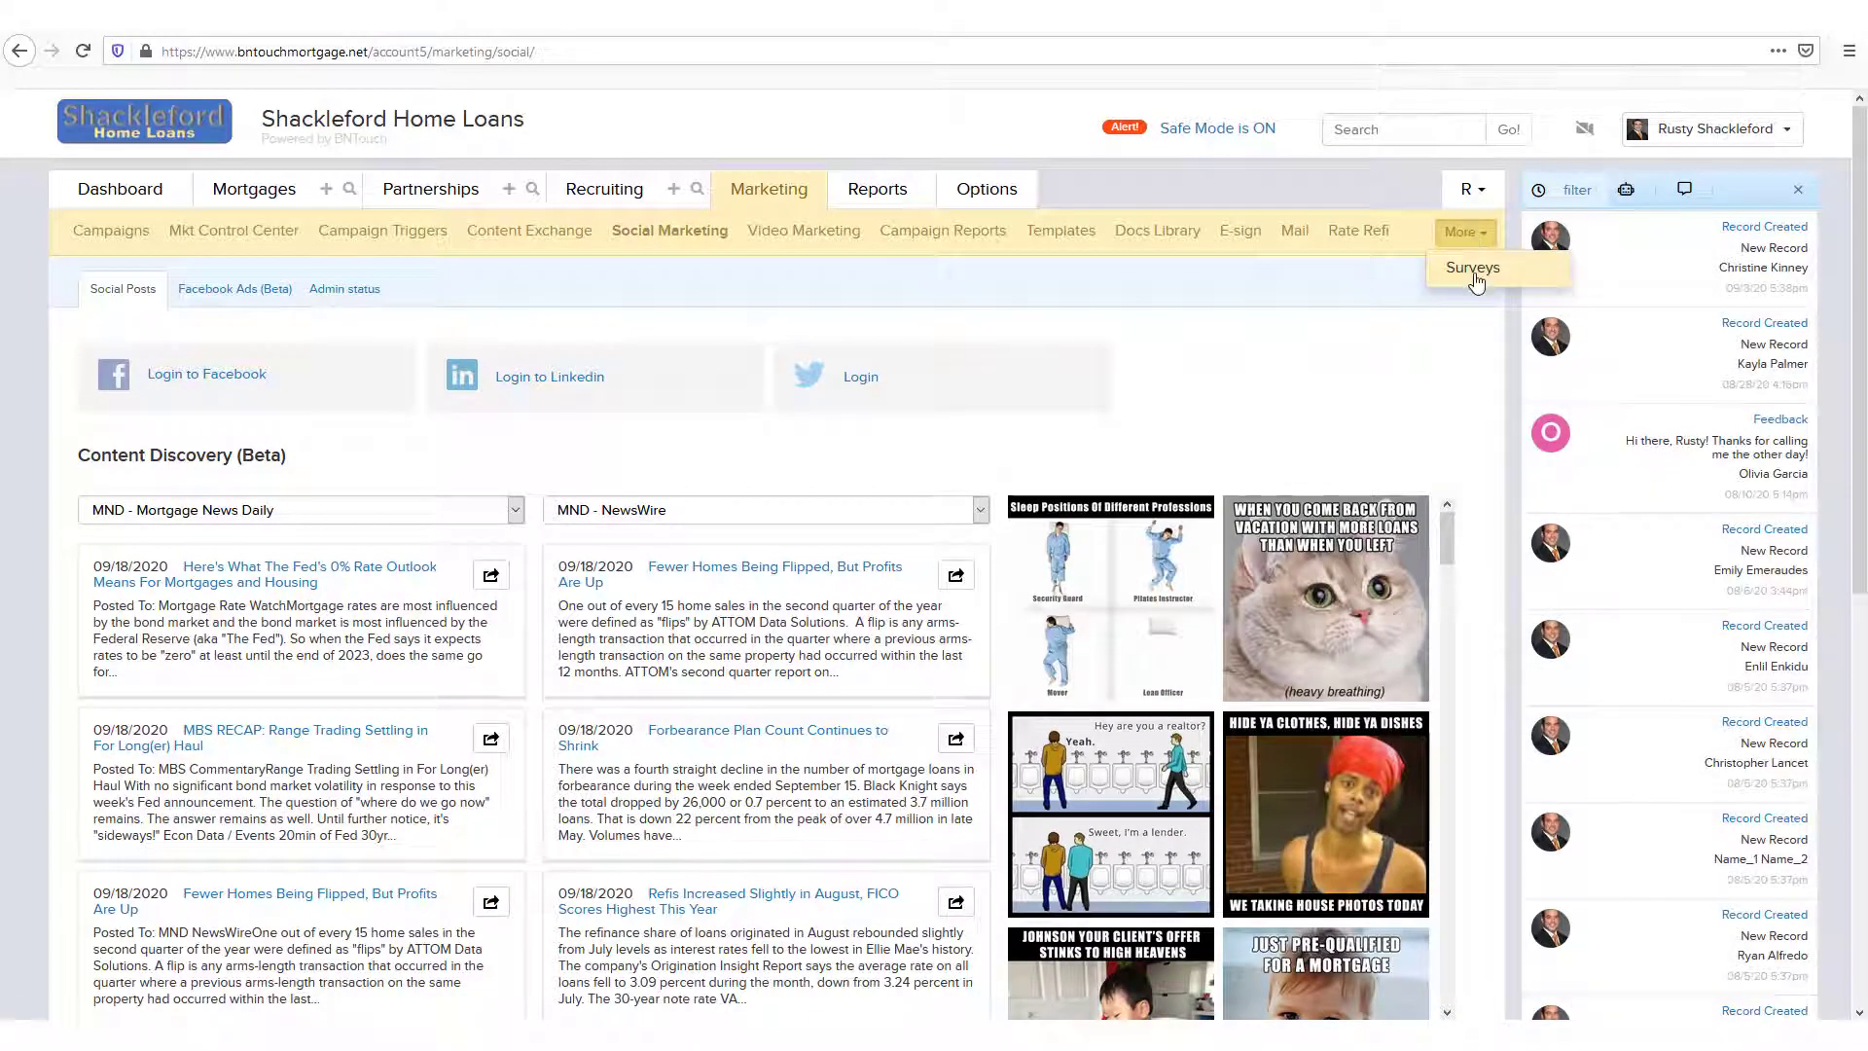
pyautogui.click(1469, 234)
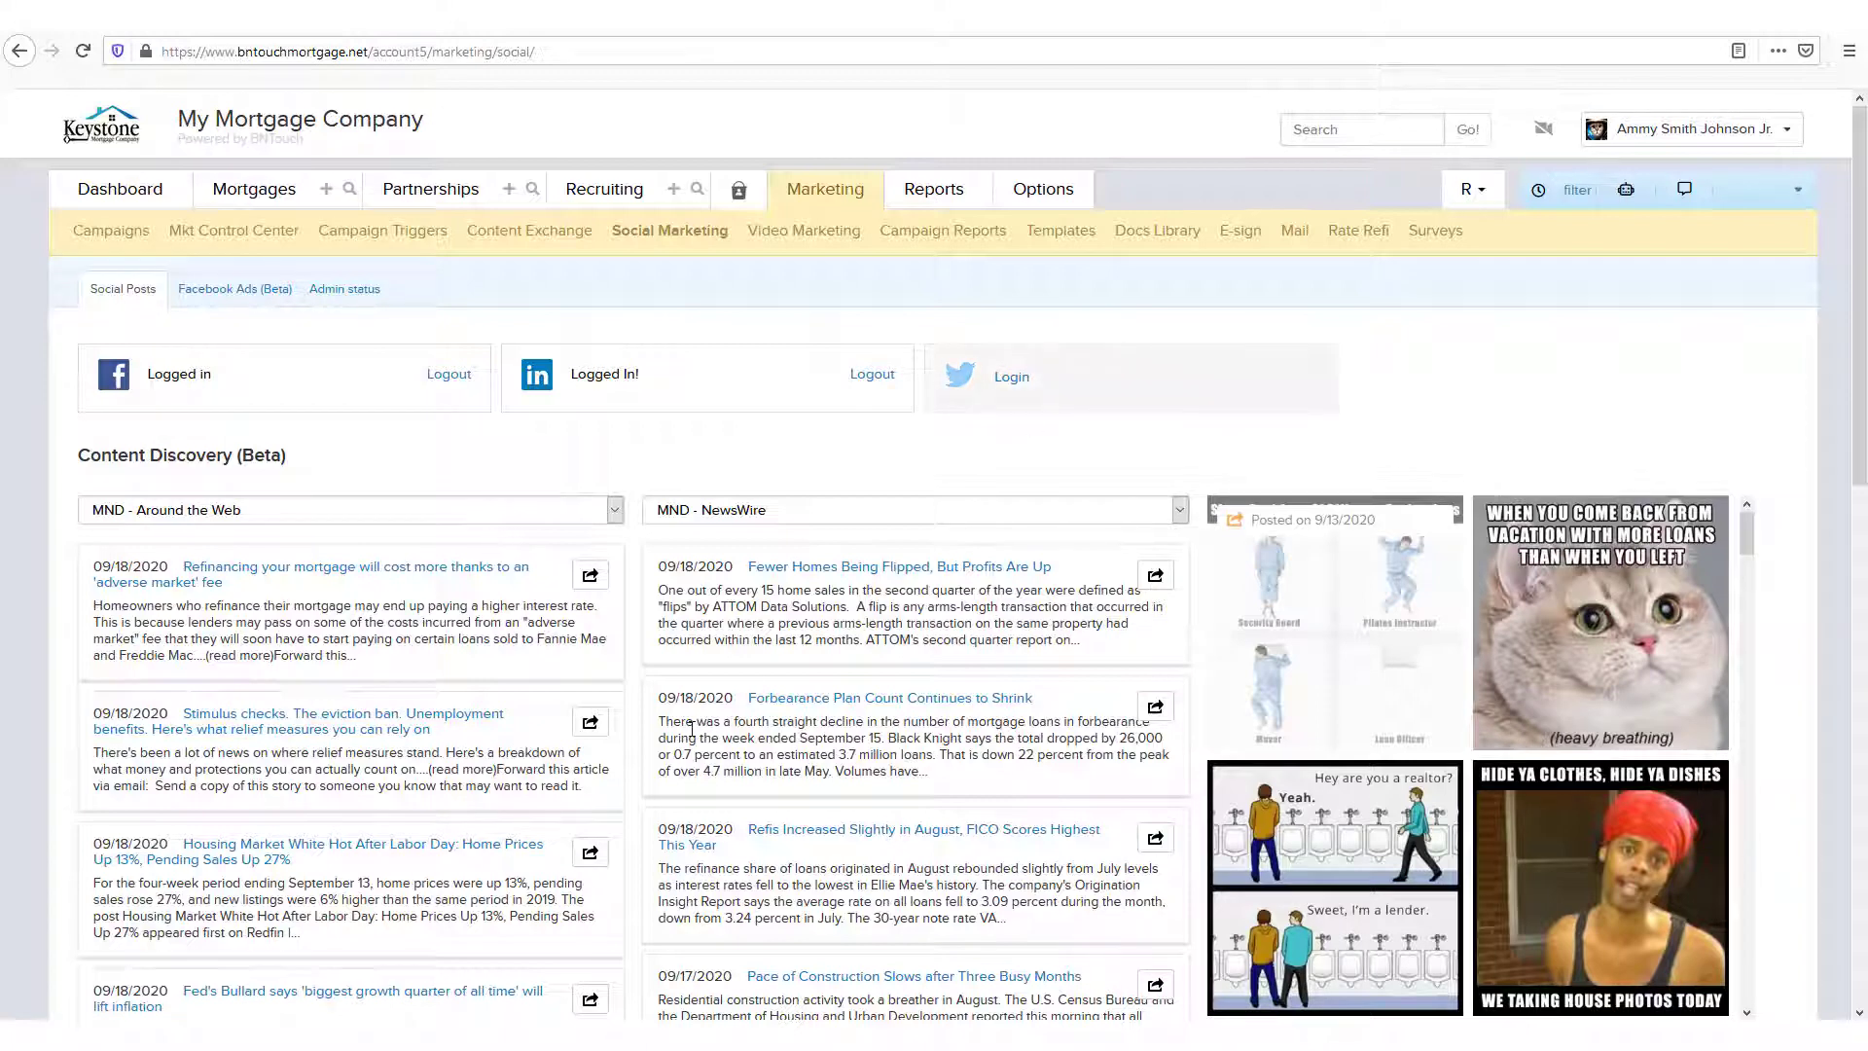
# Review the scheduled social media posts, including their post times, networks, subjects and statuses.
pyautogui.scroll(-7, 701, 727)
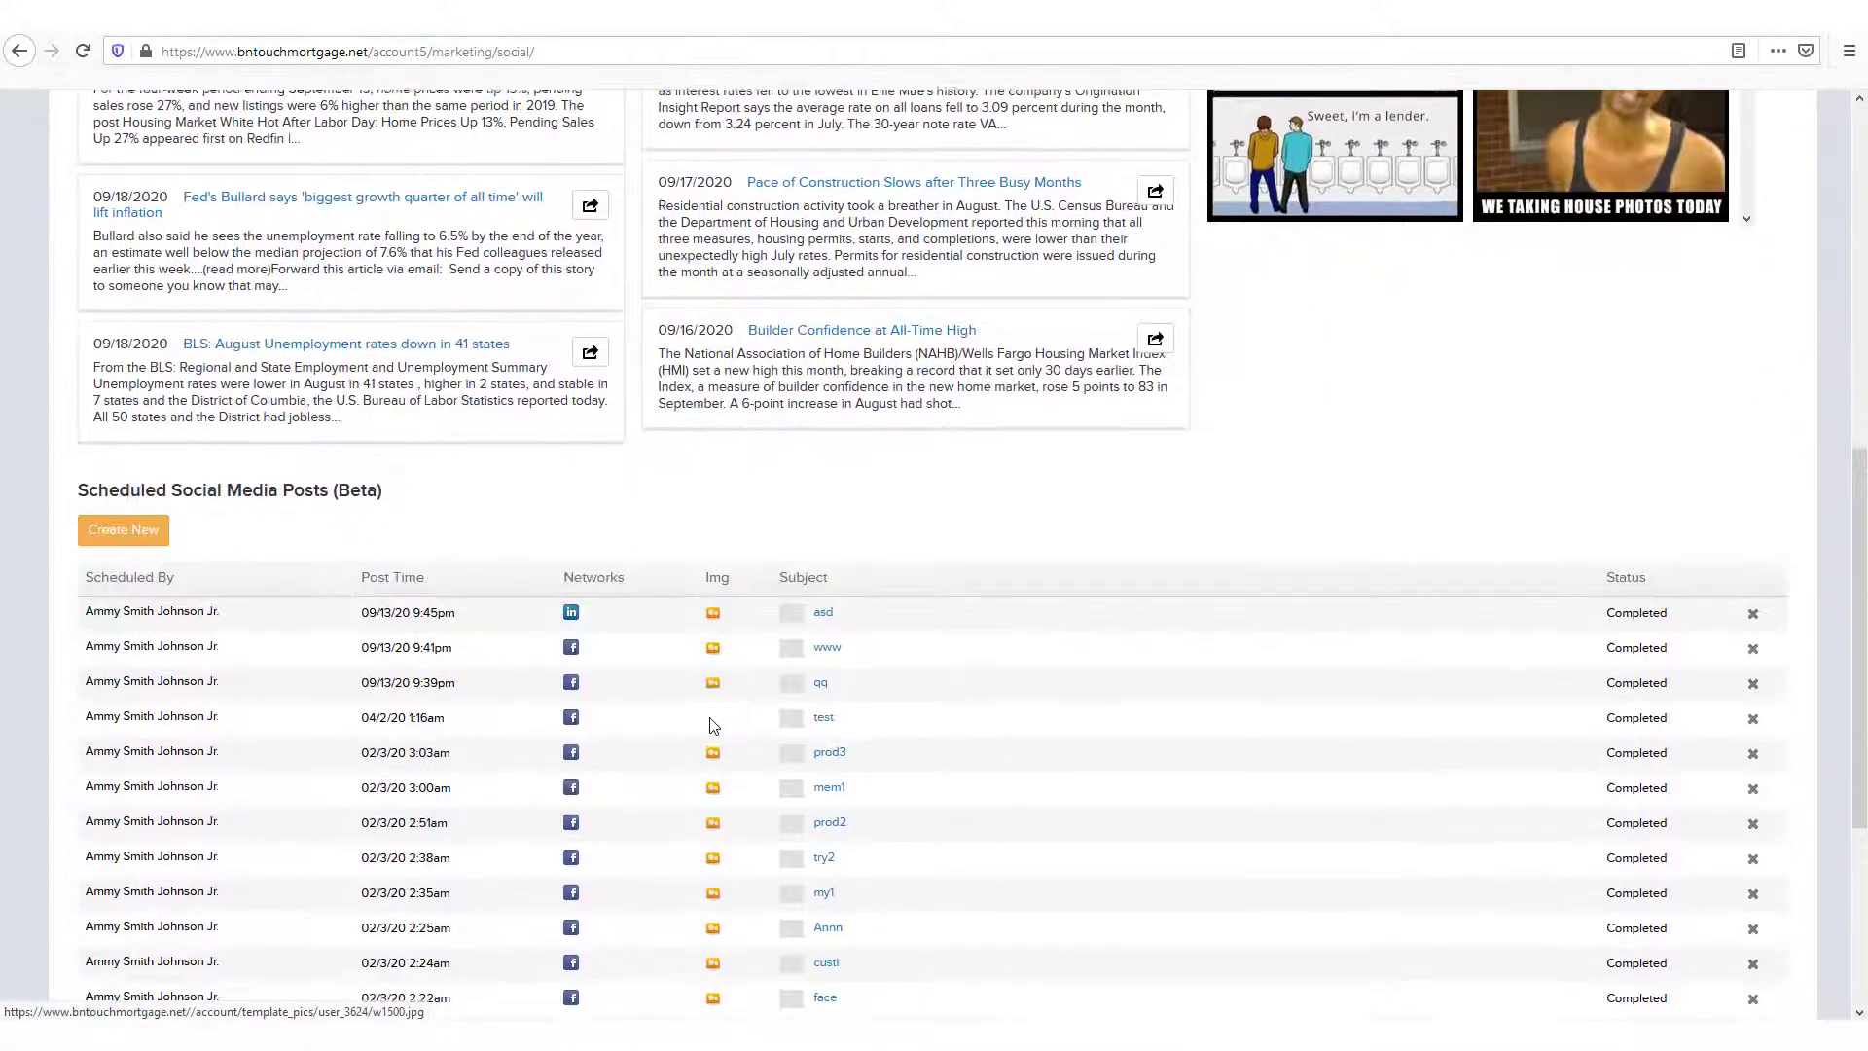
pyautogui.scroll(-2, 714, 724)
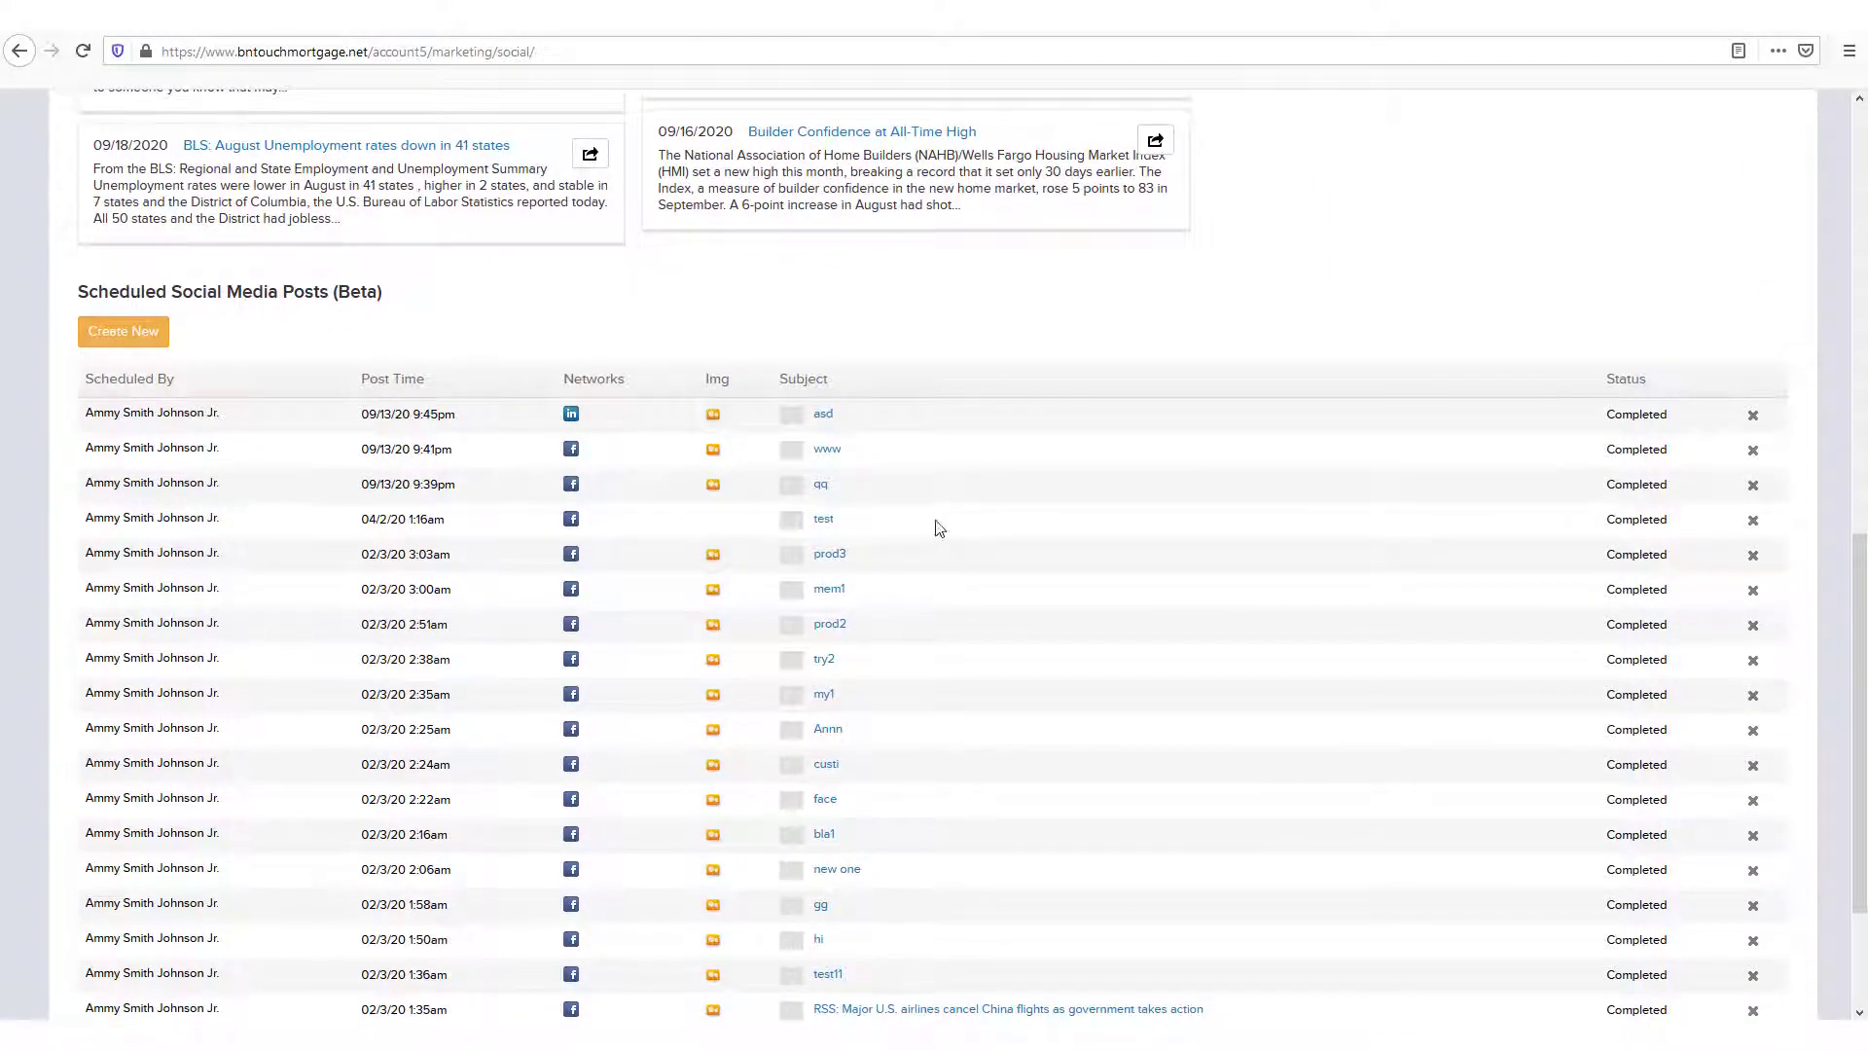
pyautogui.scroll(-2, 1401, 822)
pyautogui.scroll(3, 1435, 832)
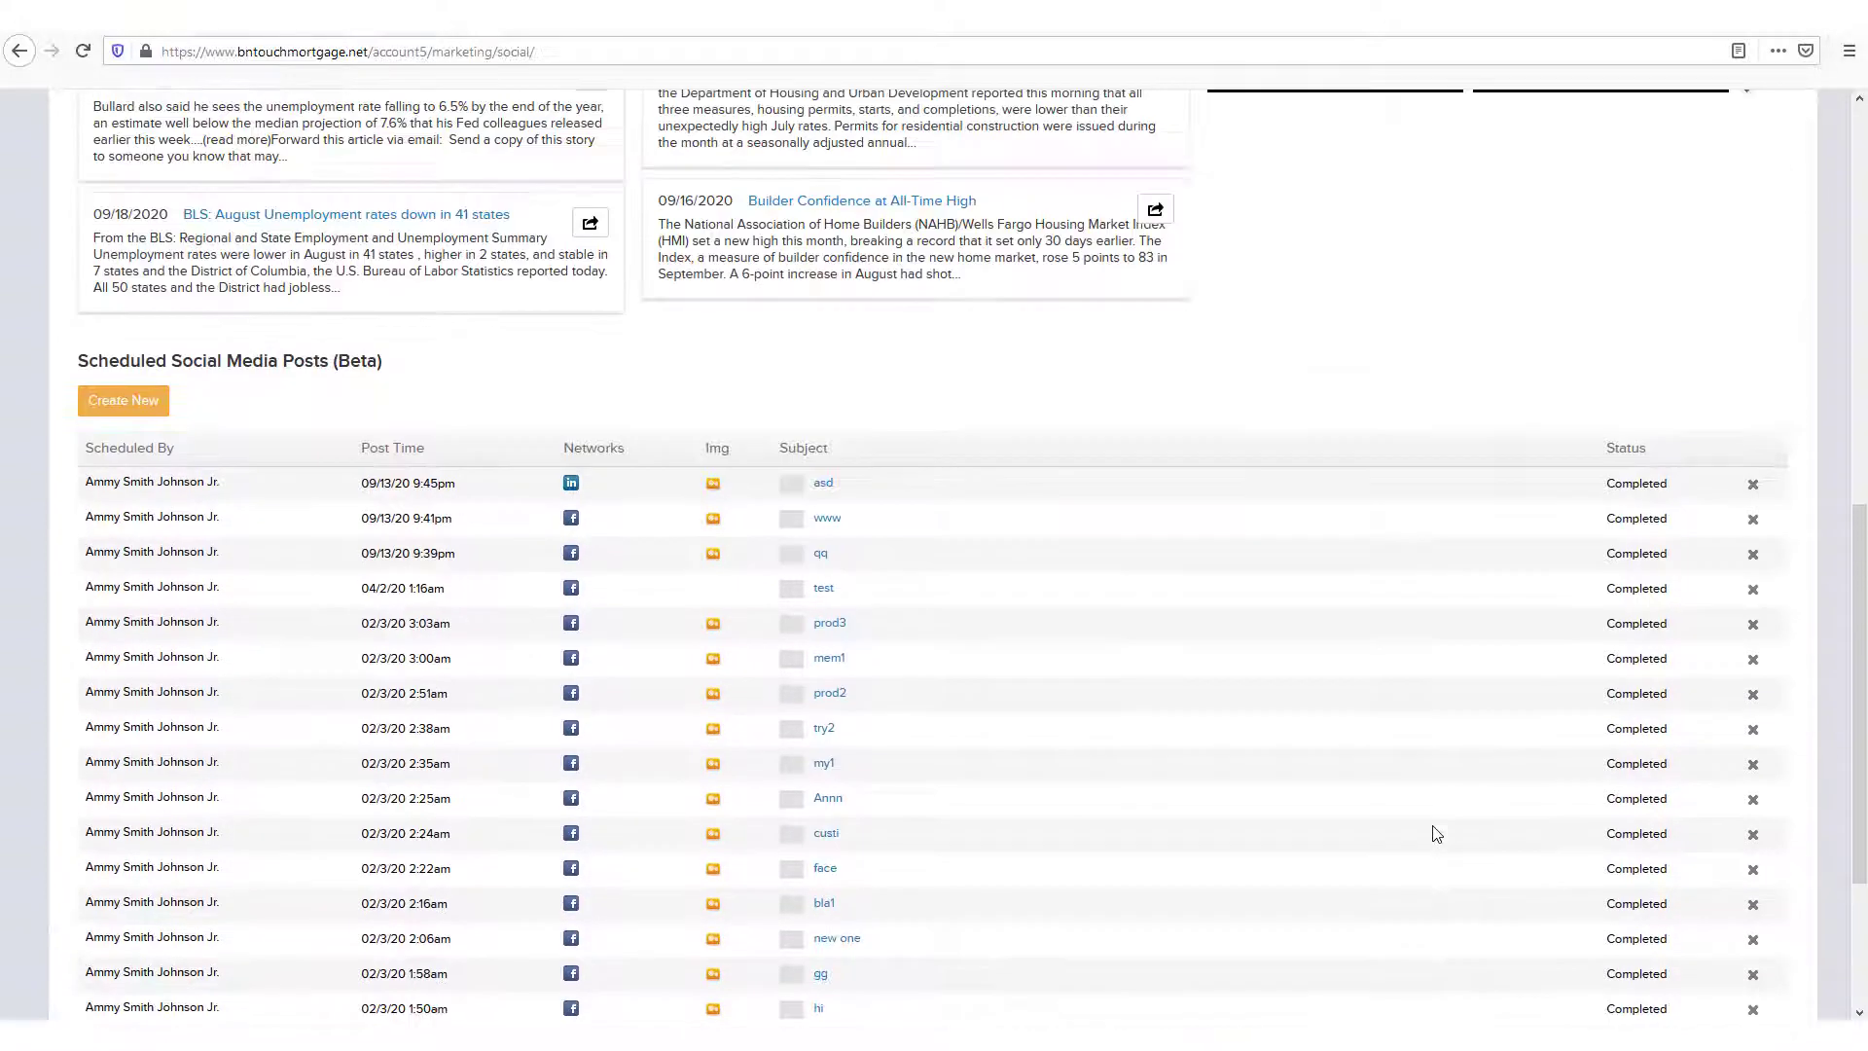
pyautogui.scroll(9, 1437, 834)
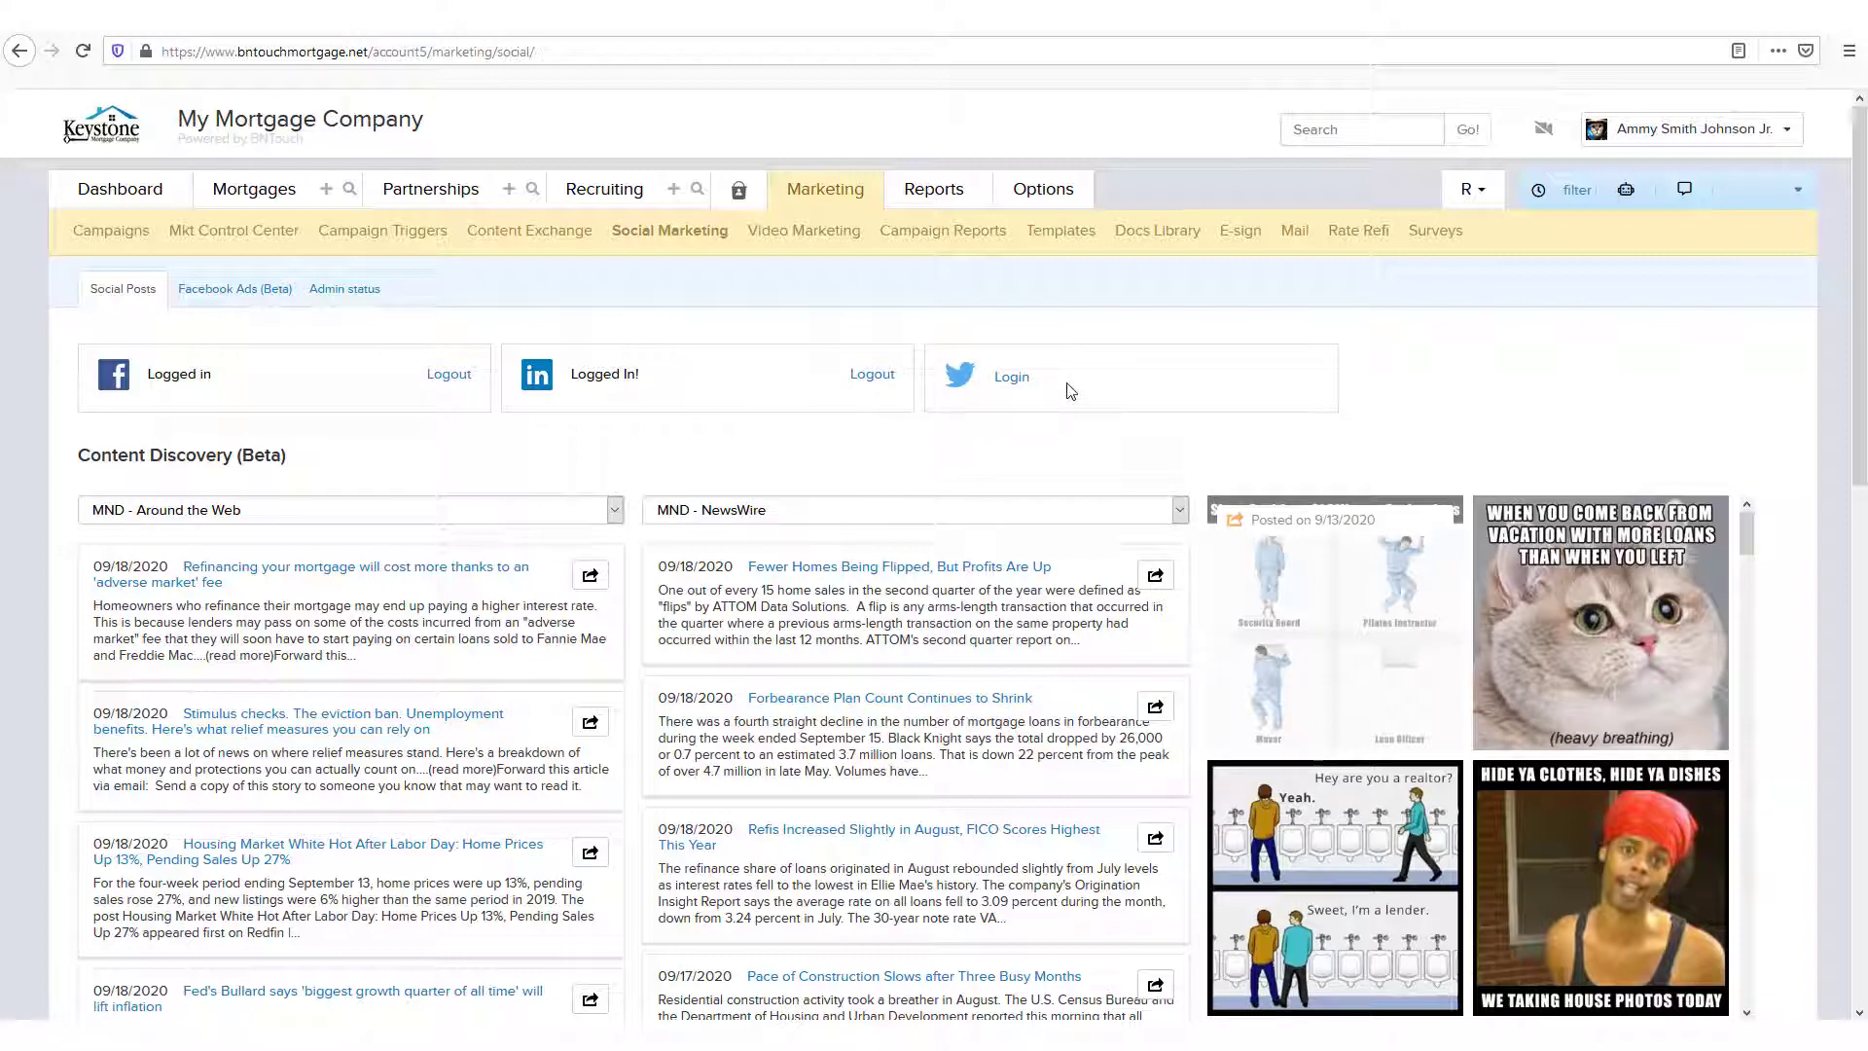
# Look over the Twitter authorization page for connecting an account and return to the Social Marketing page without signing in.
pyautogui.click(1012, 379)
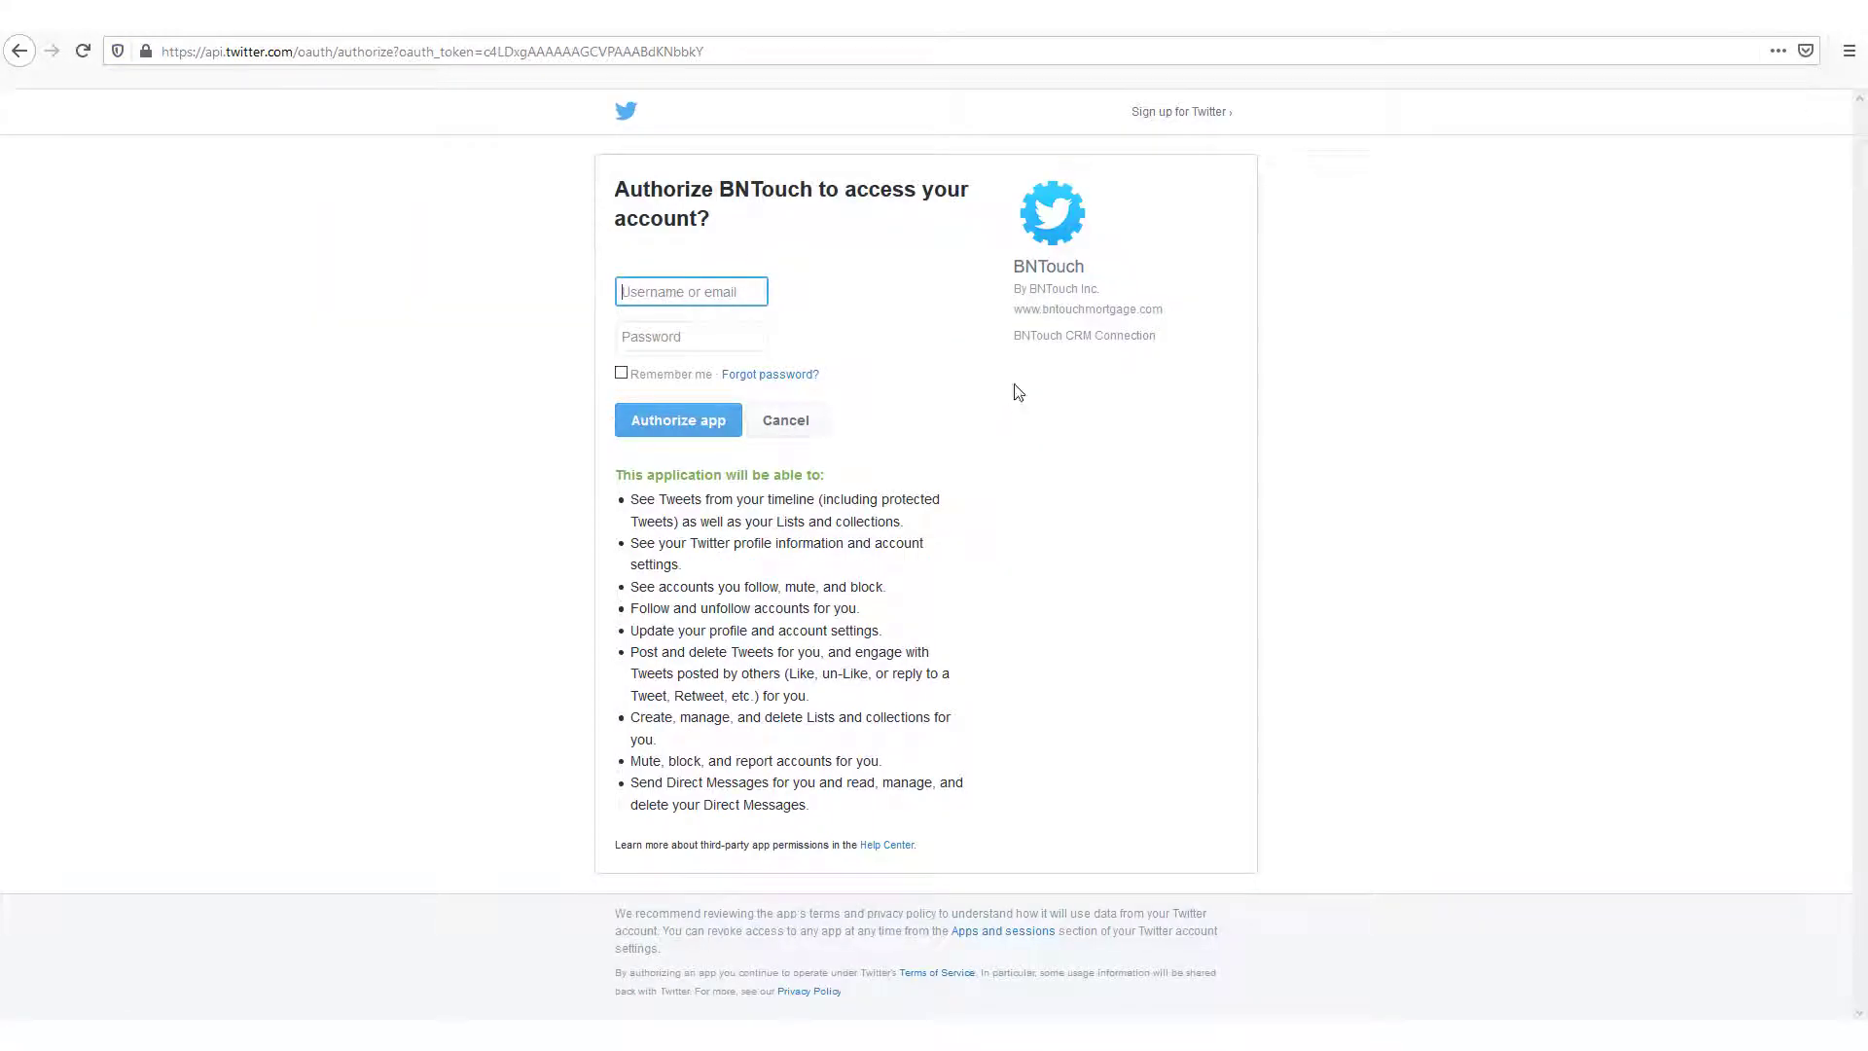
pyautogui.click(1017, 391)
pyautogui.click(675, 287)
pyautogui.click(642, 345)
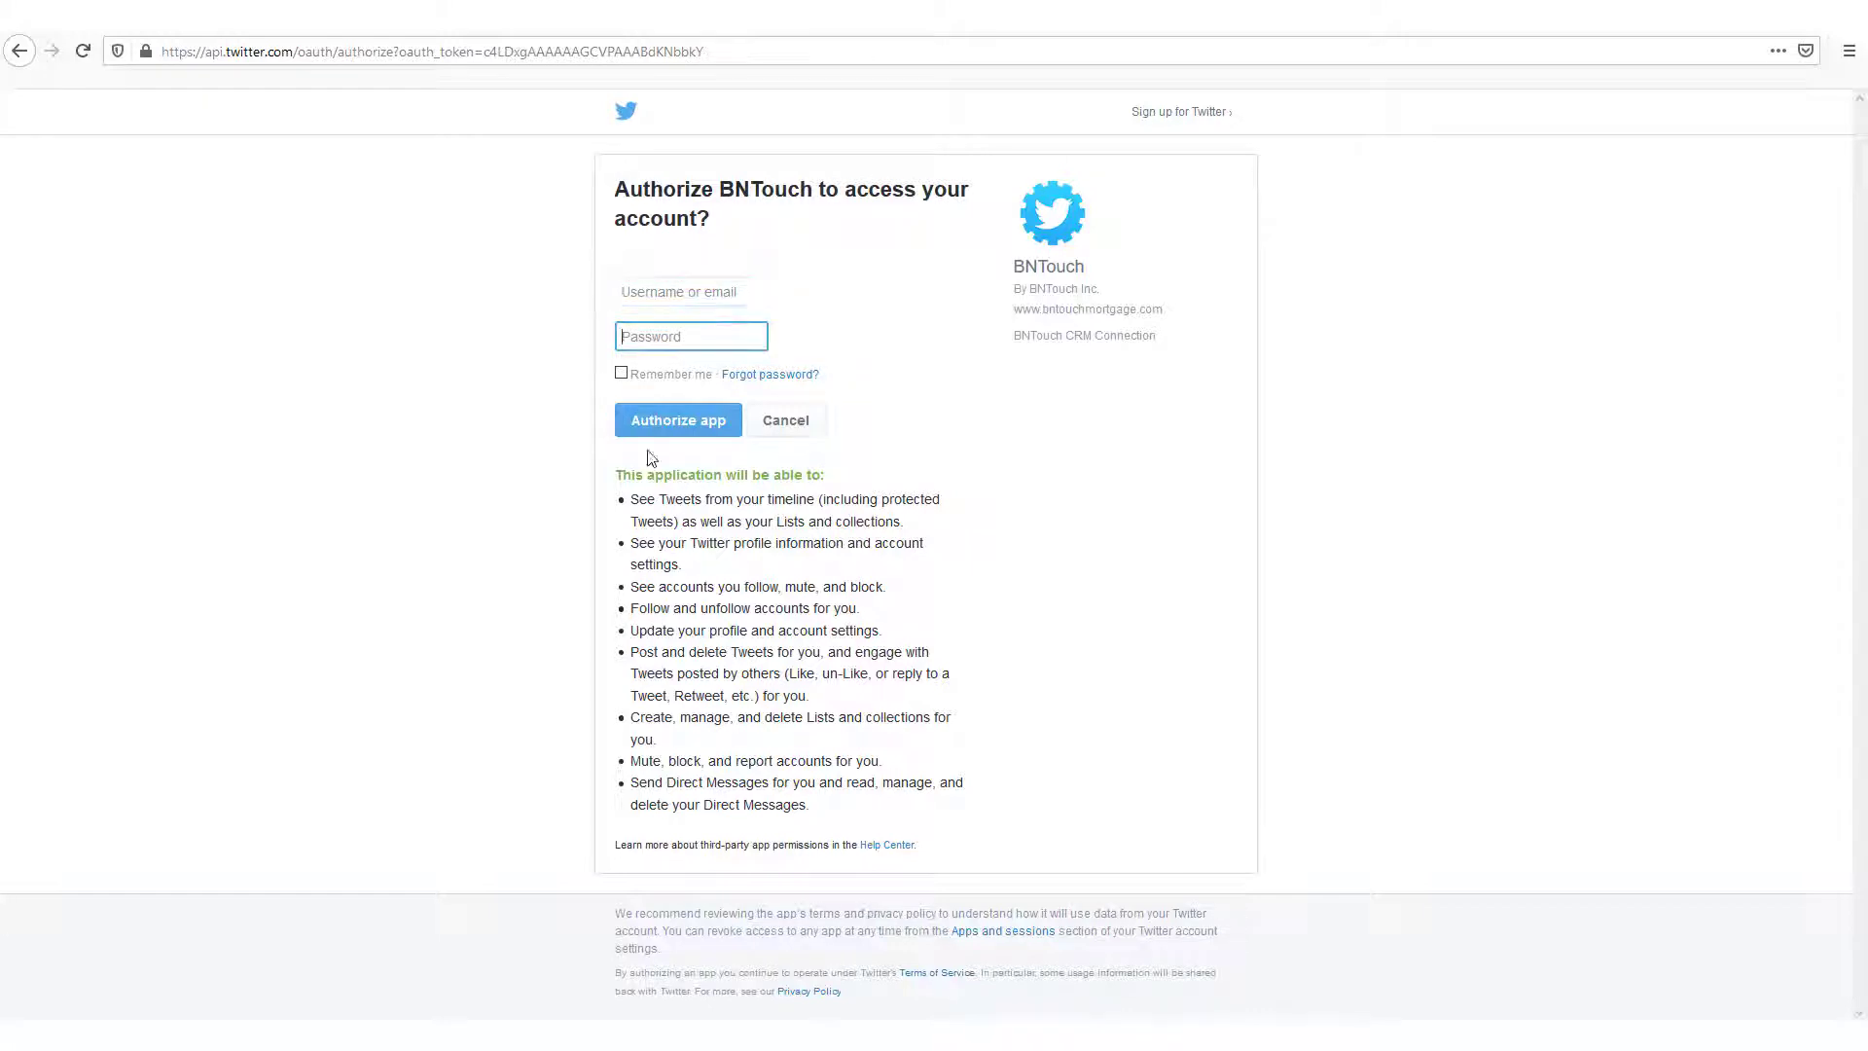
pyautogui.click(991, 810)
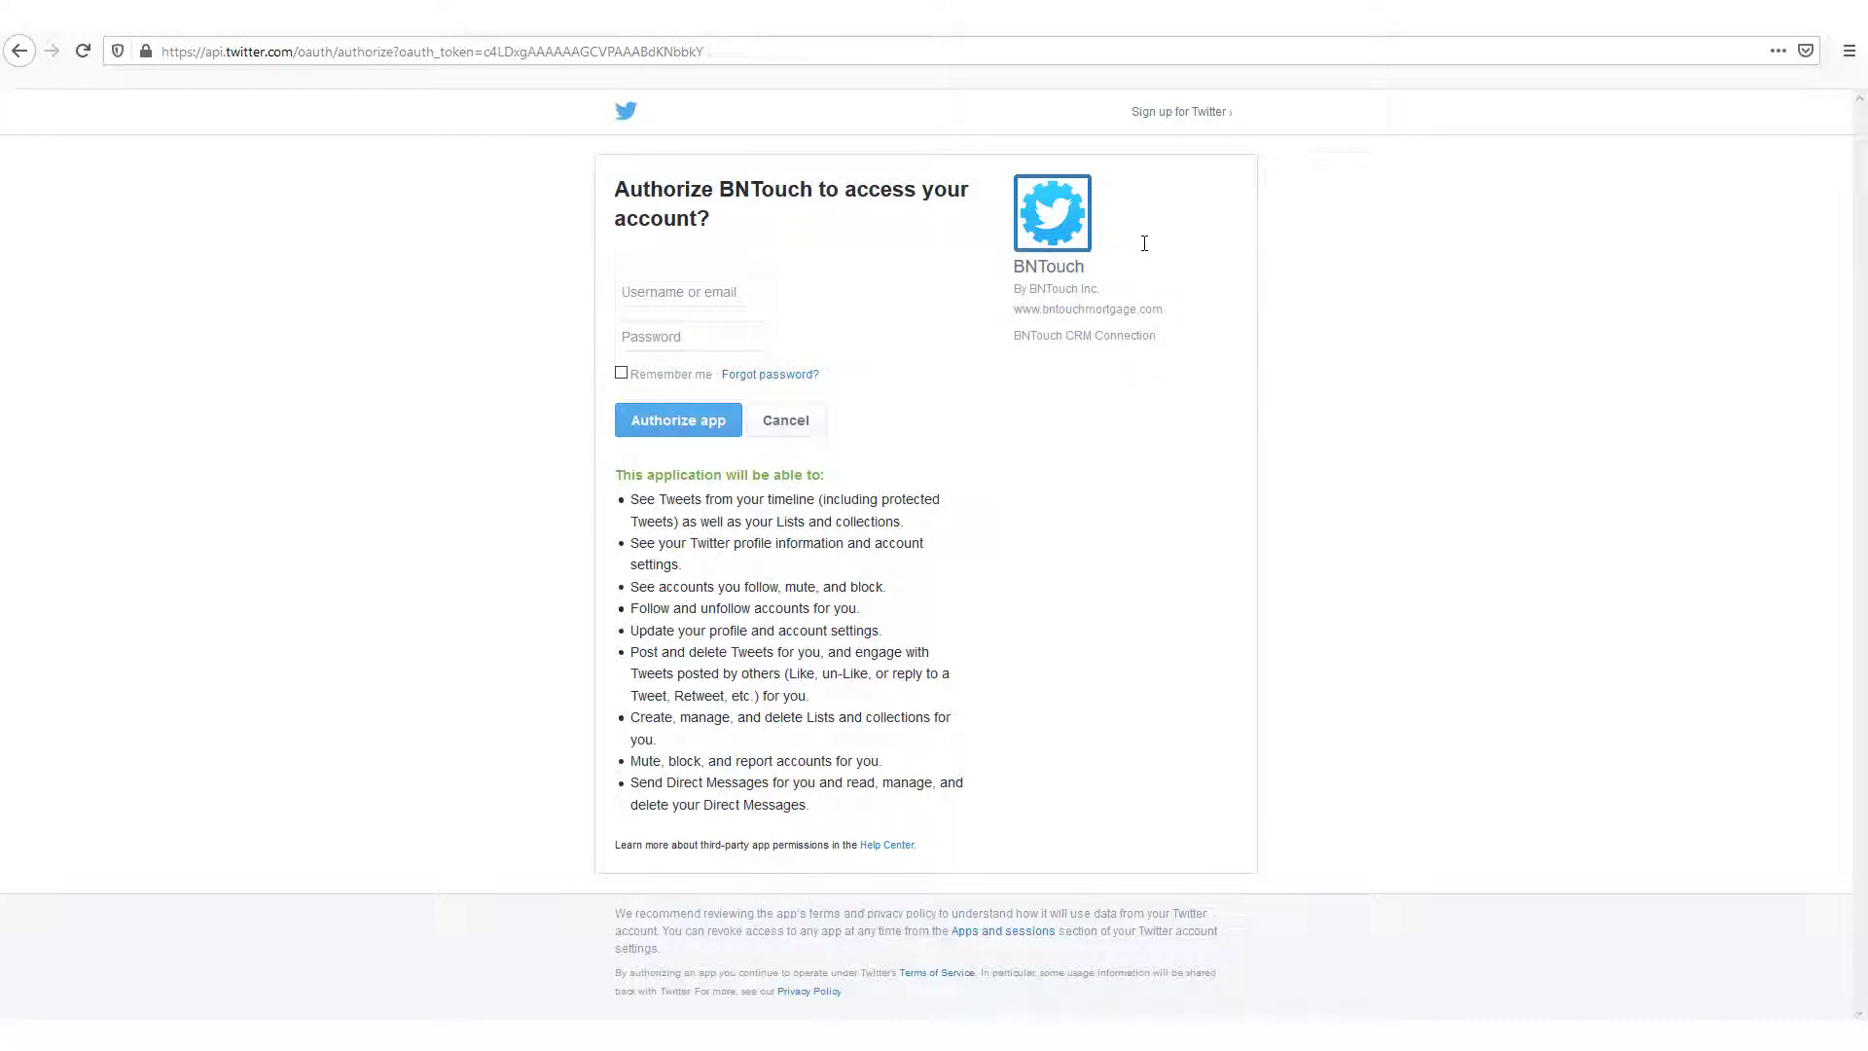
pyautogui.click(20, 51)
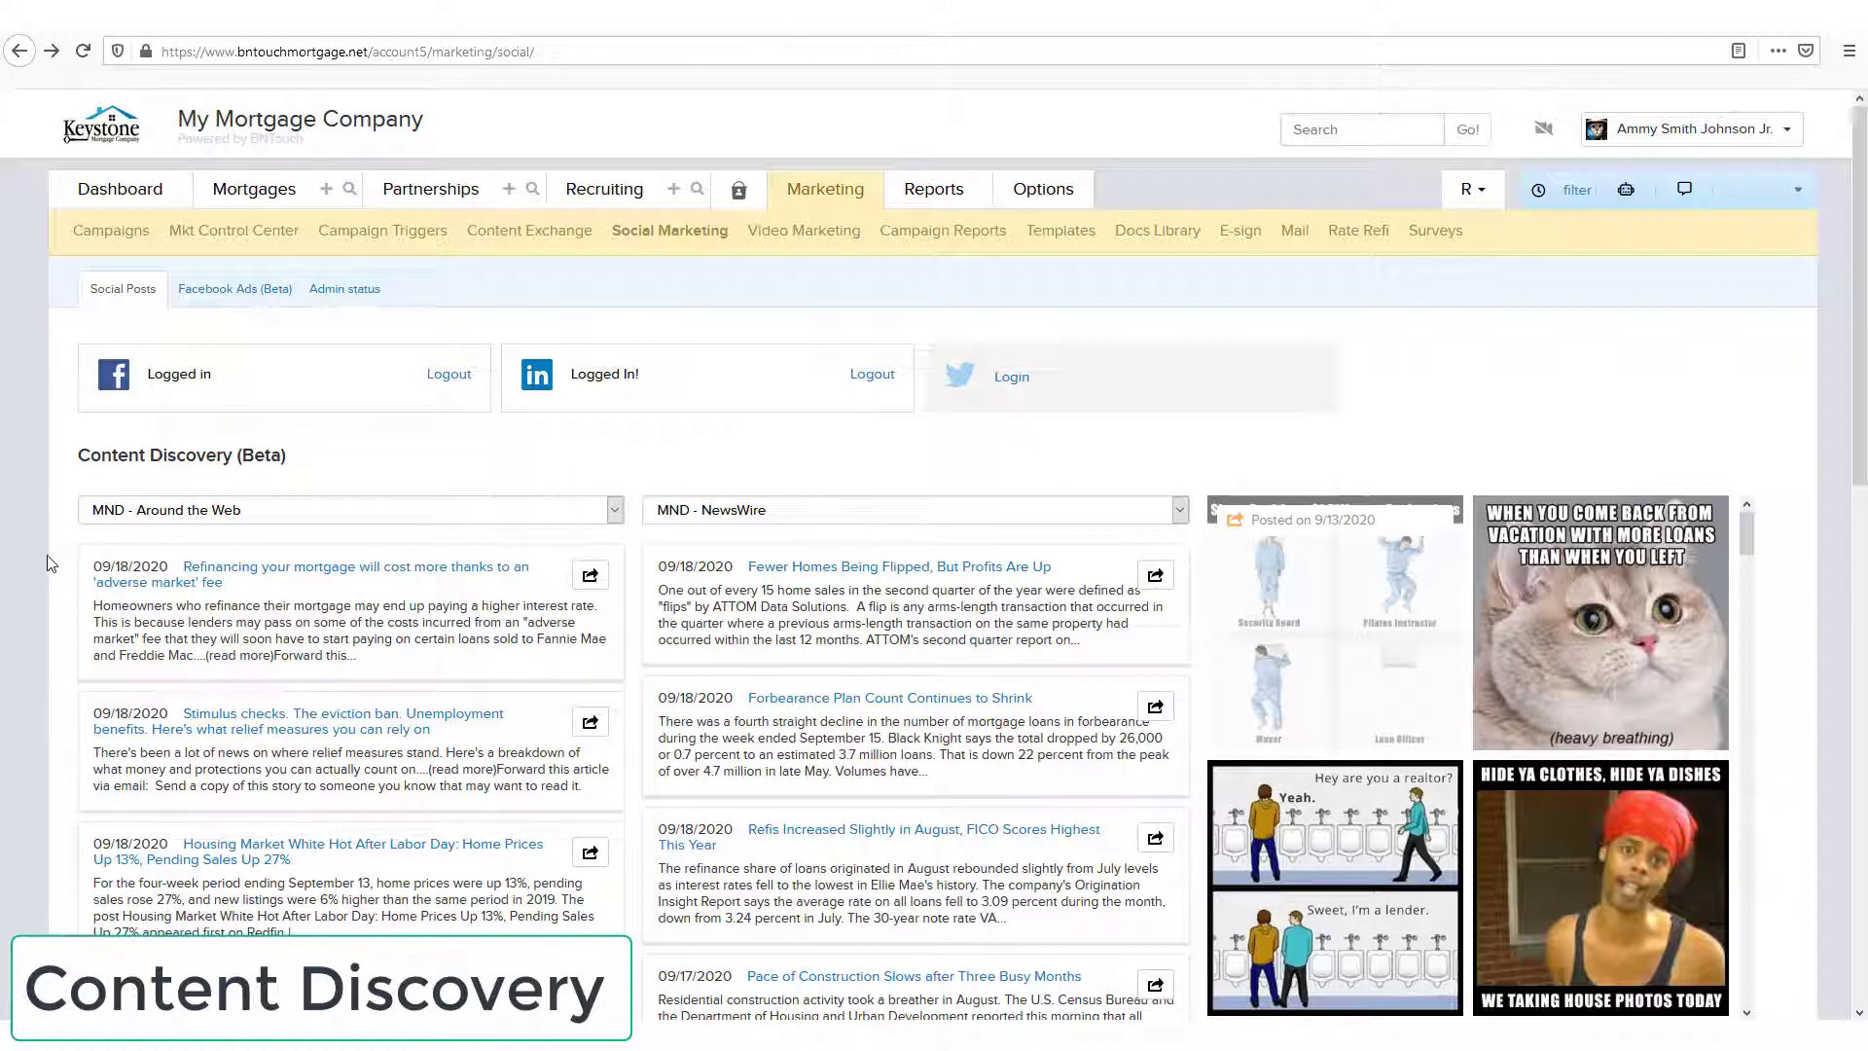
# Set the first Content Discovery news feed to "MND - Mortgage Rate Watch".
pyautogui.scroll(-3, 51, 562)
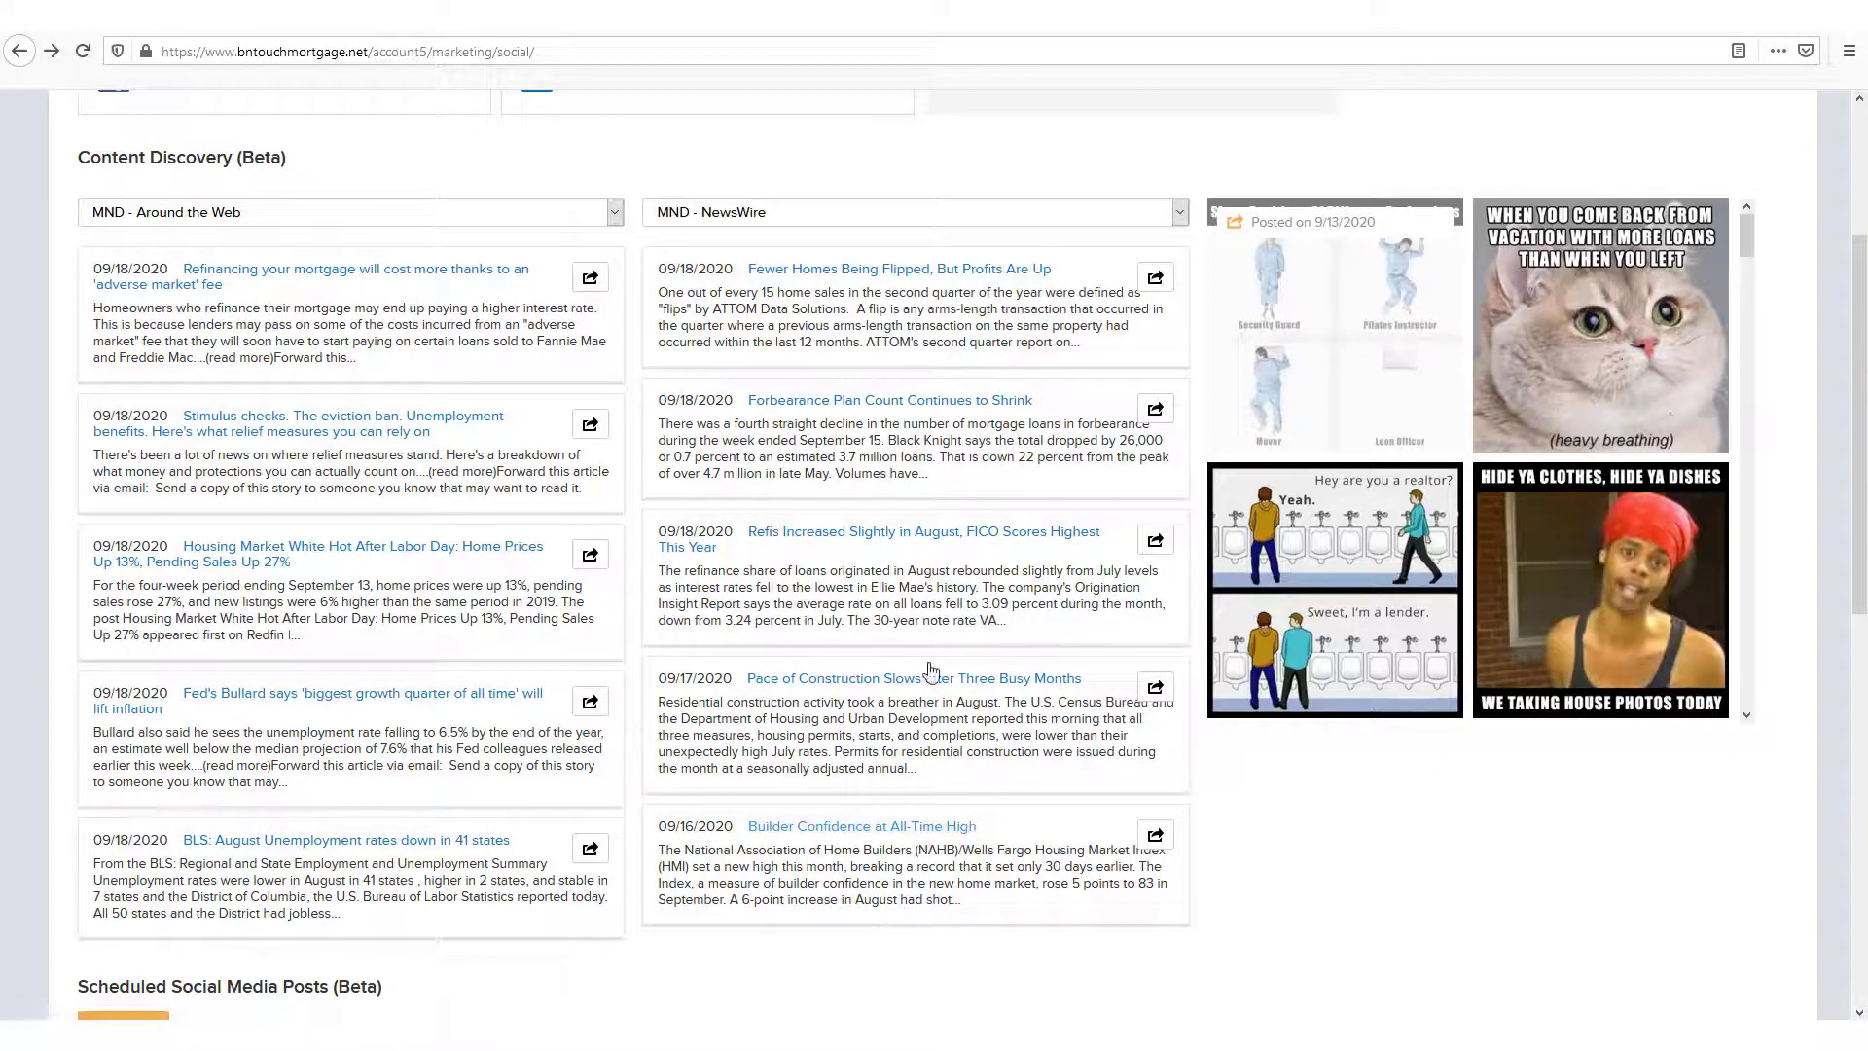
pyautogui.click(331, 224)
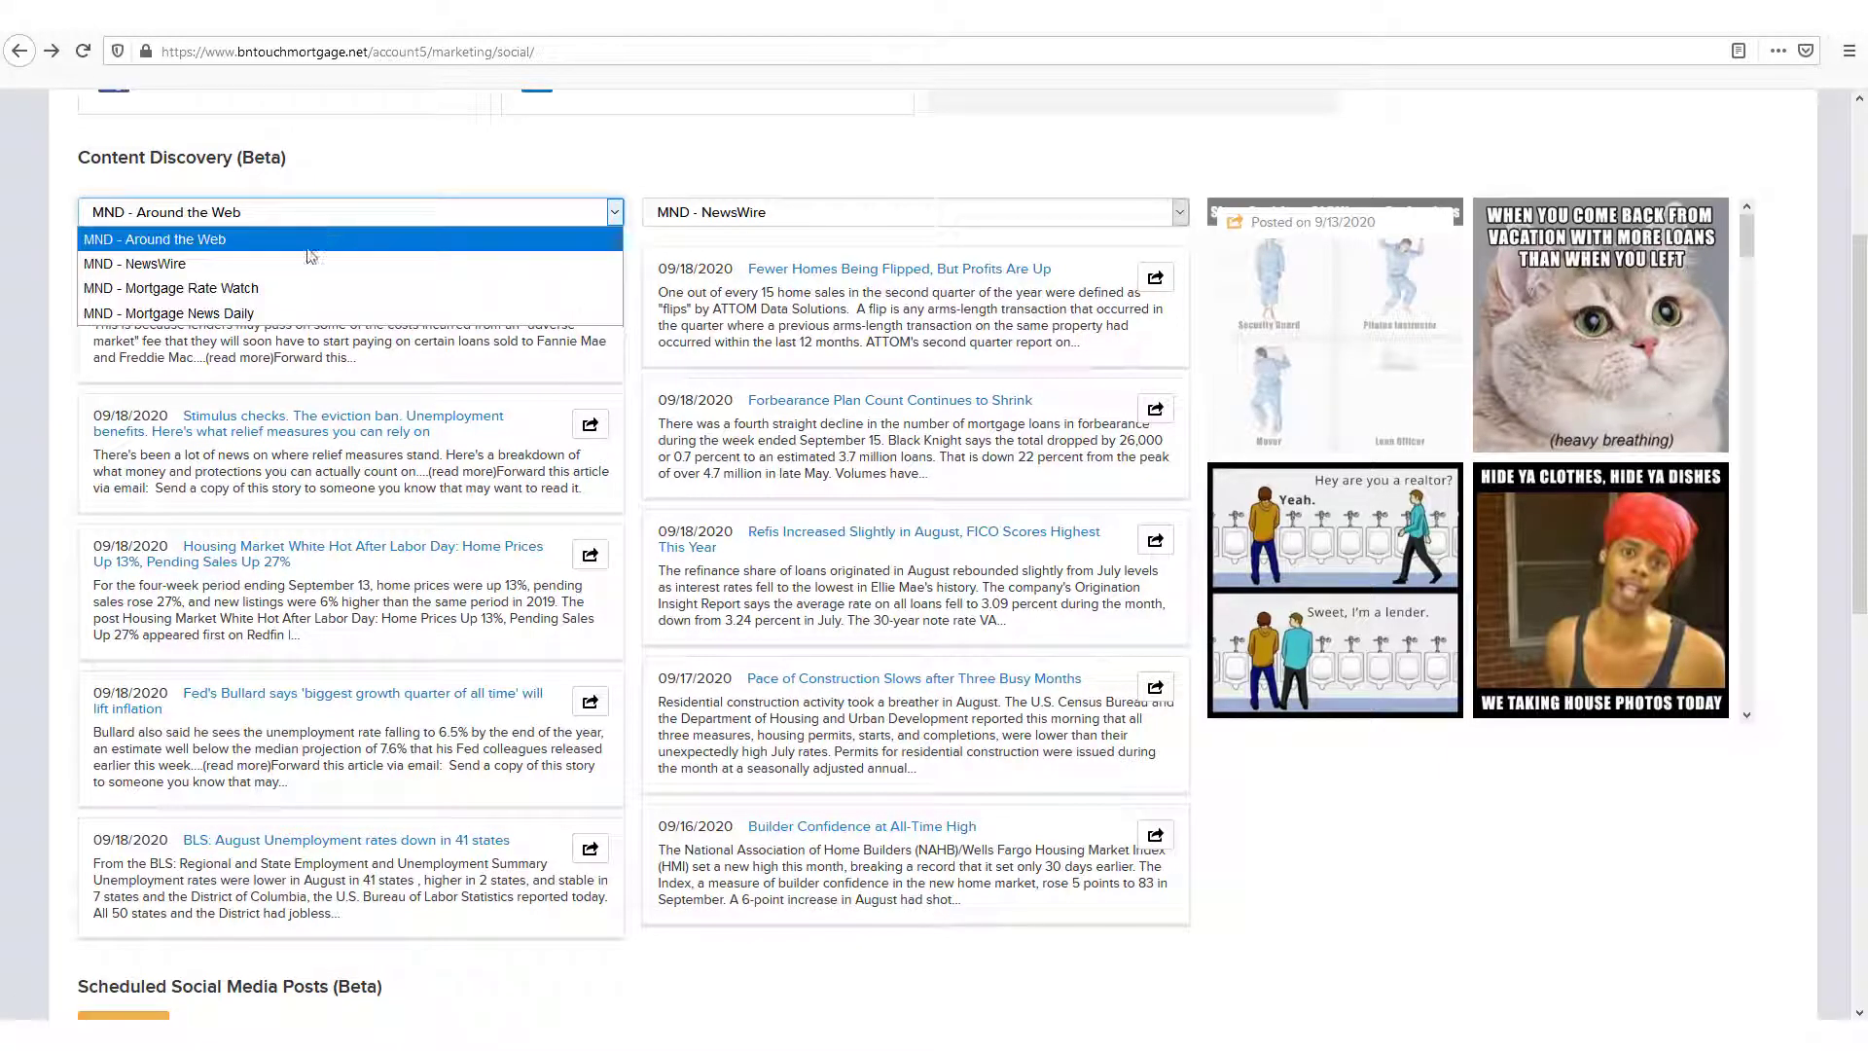
pyautogui.click(273, 291)
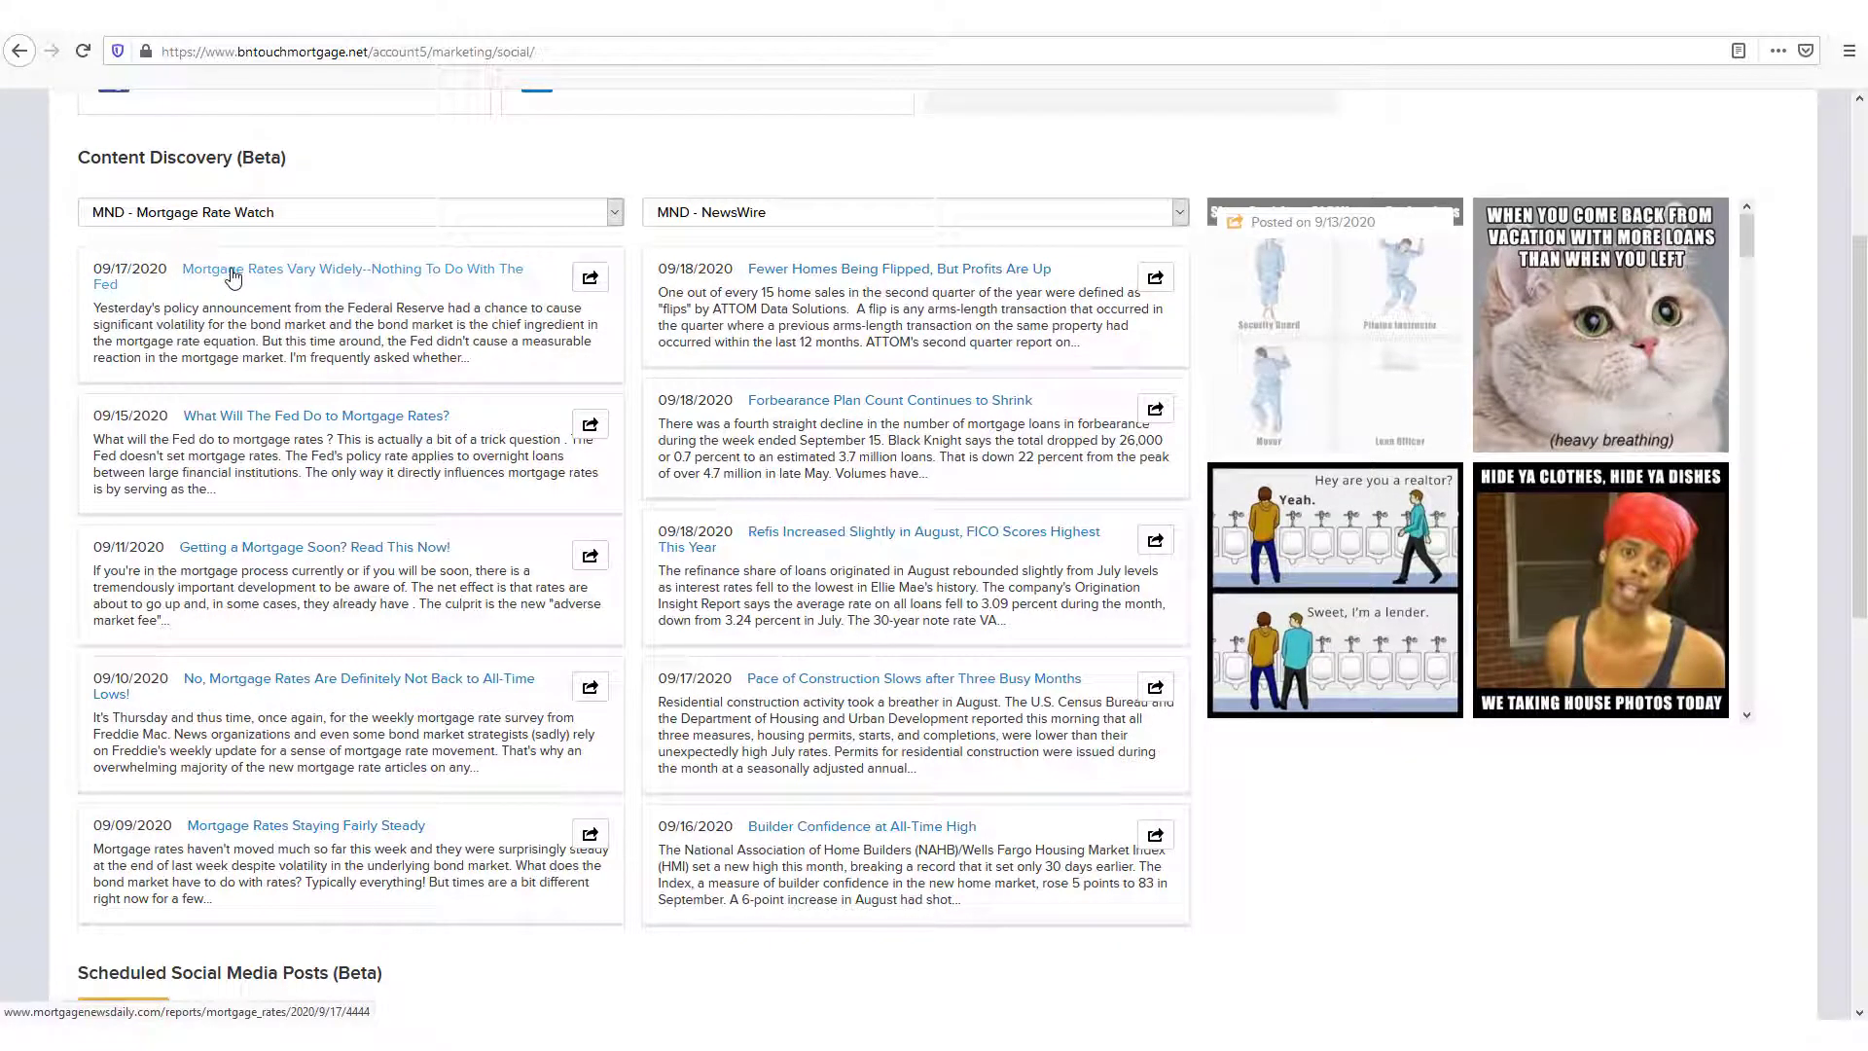
# Preview the "Mortgage Rates Vary Widely--Nothing To Do With The Fed" article, check the Facebook news feed and return to Content Discovery.
pyautogui.click(232, 278)
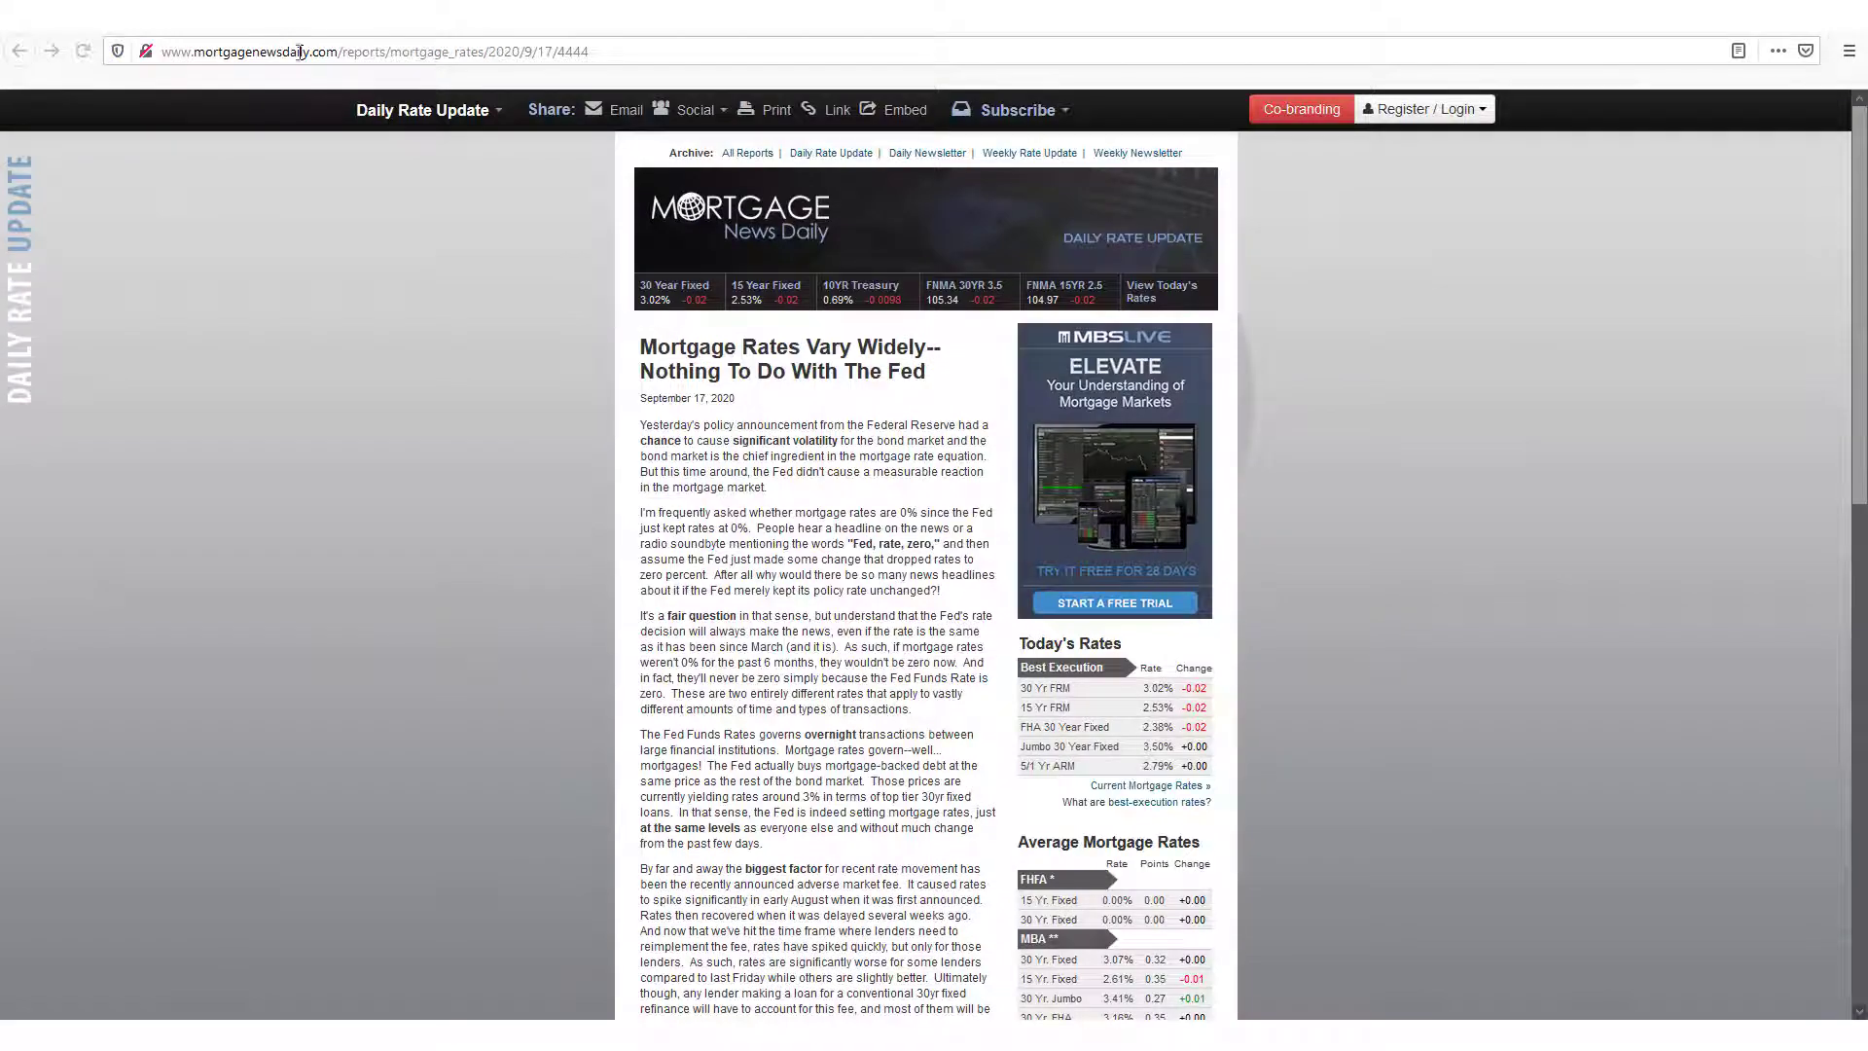
pyautogui.hotkey('alt', 'Left')
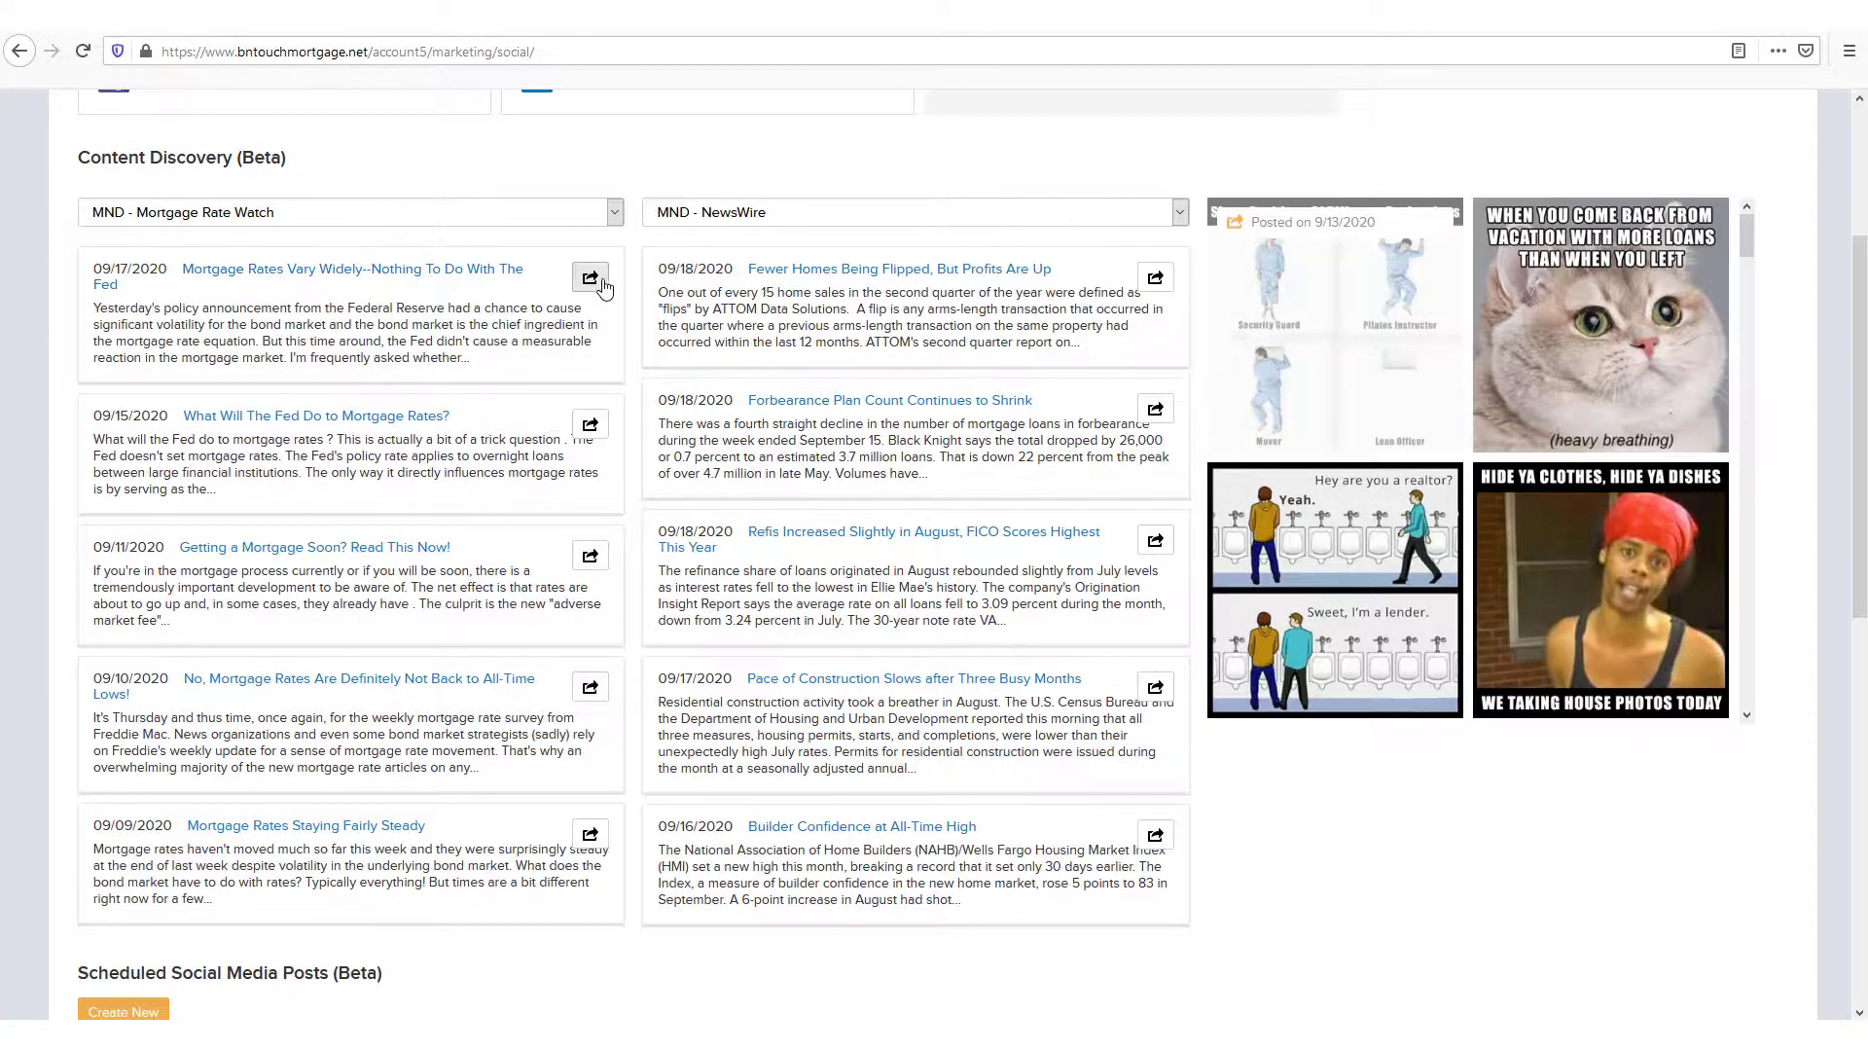
pyautogui.hotkey('ctrl', 'Tab')
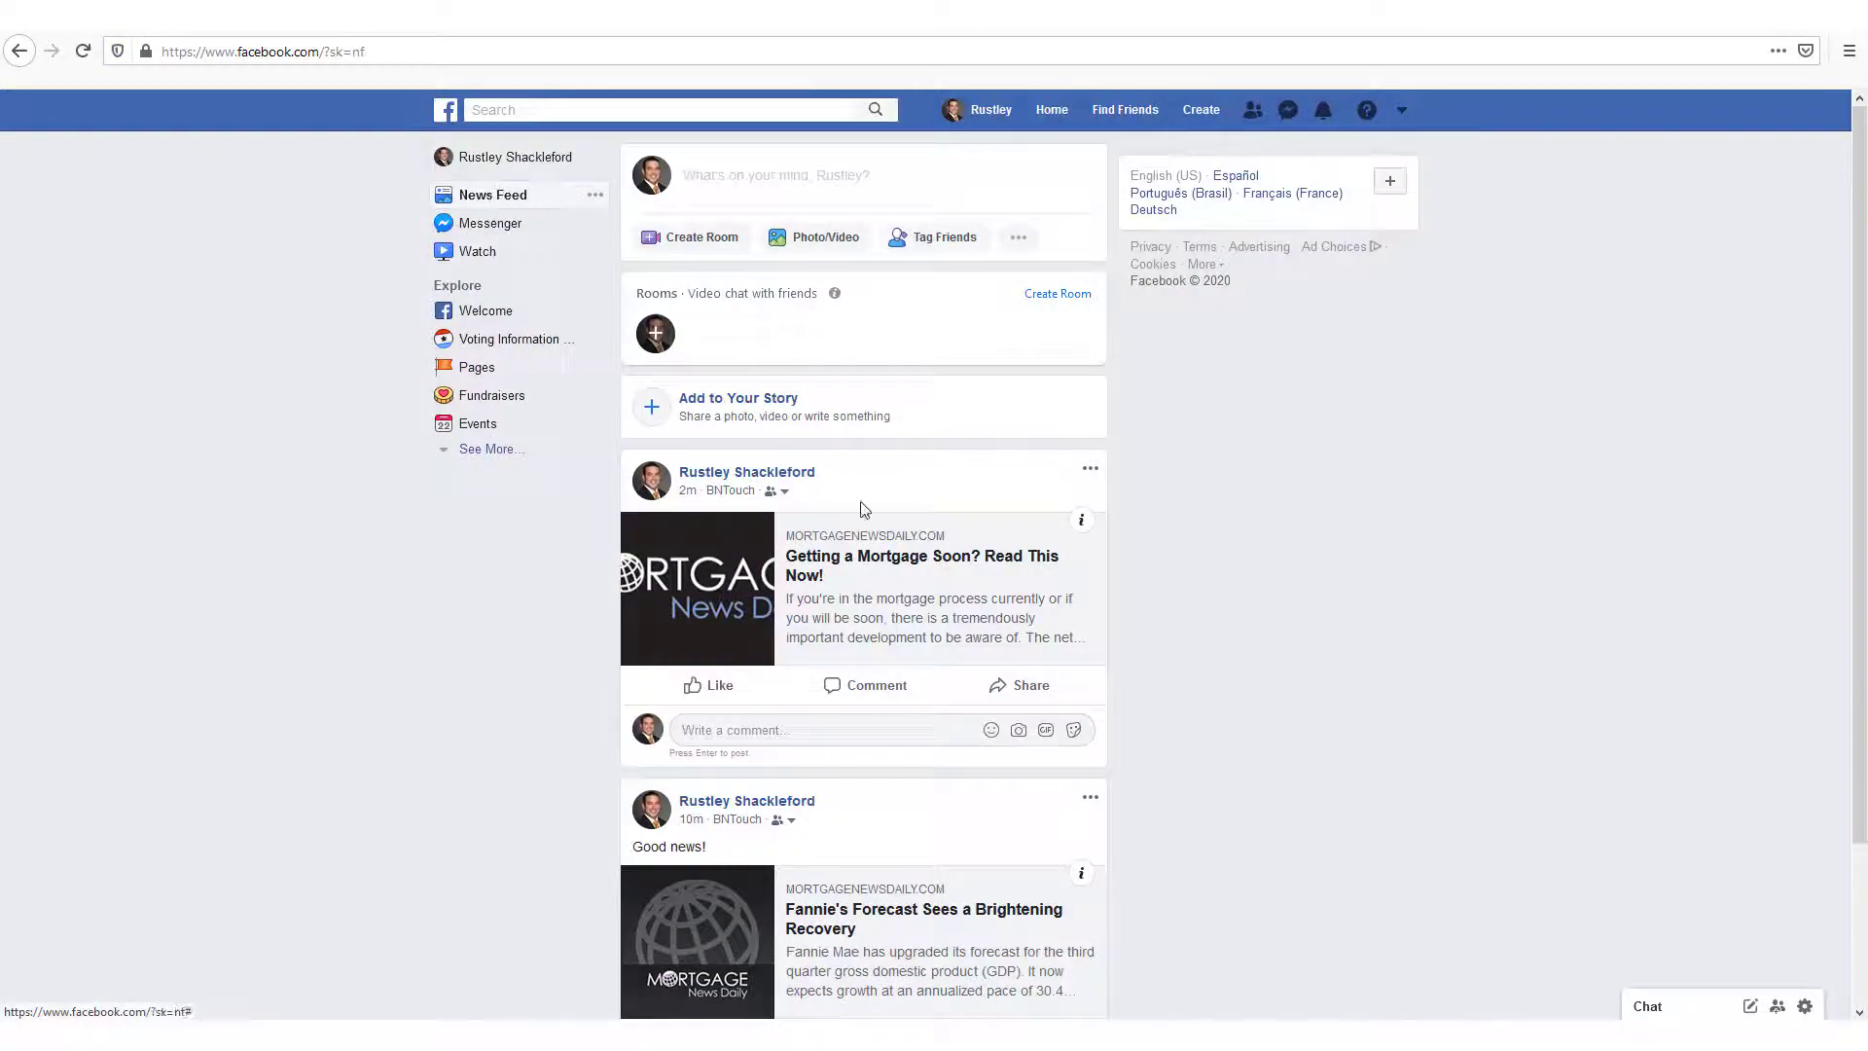
pyautogui.hotkey('ctrl', 'Tab')
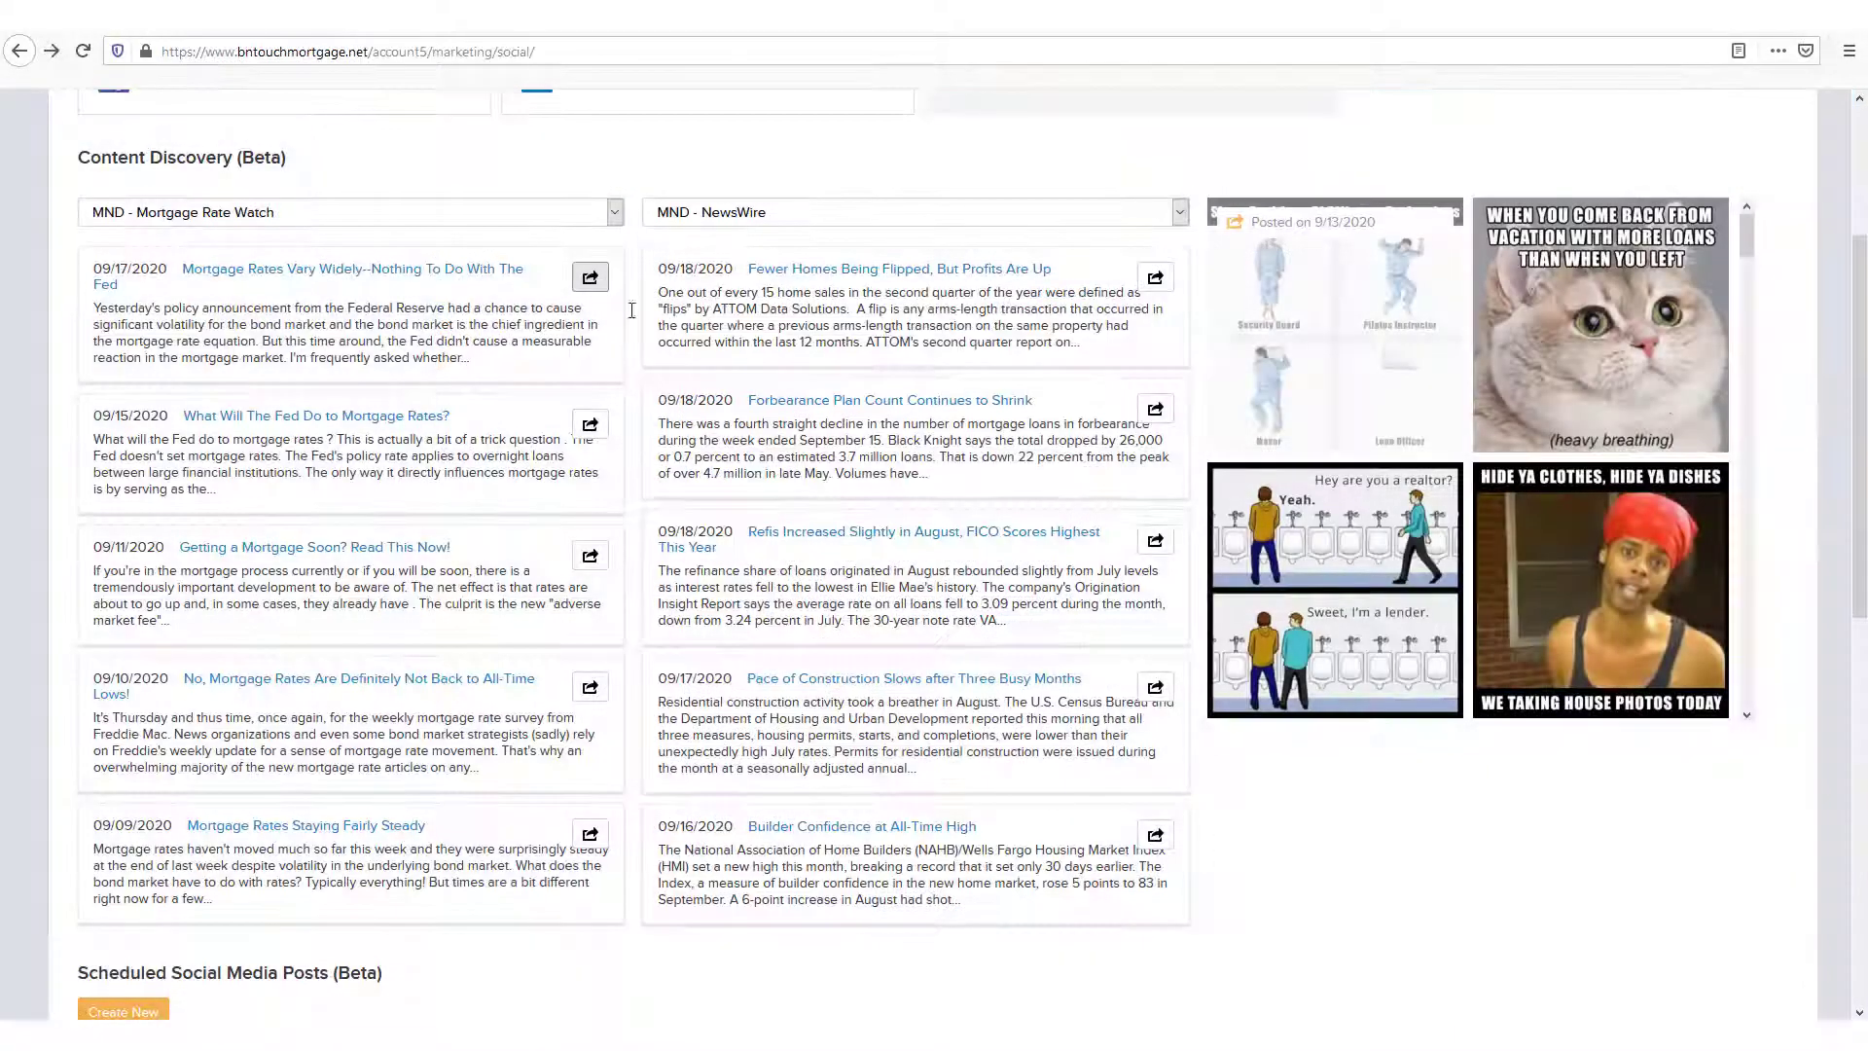
# Browse the mortgage meme images available for posting in Content Discovery.
pyautogui.scroll(-3, 1597, 272)
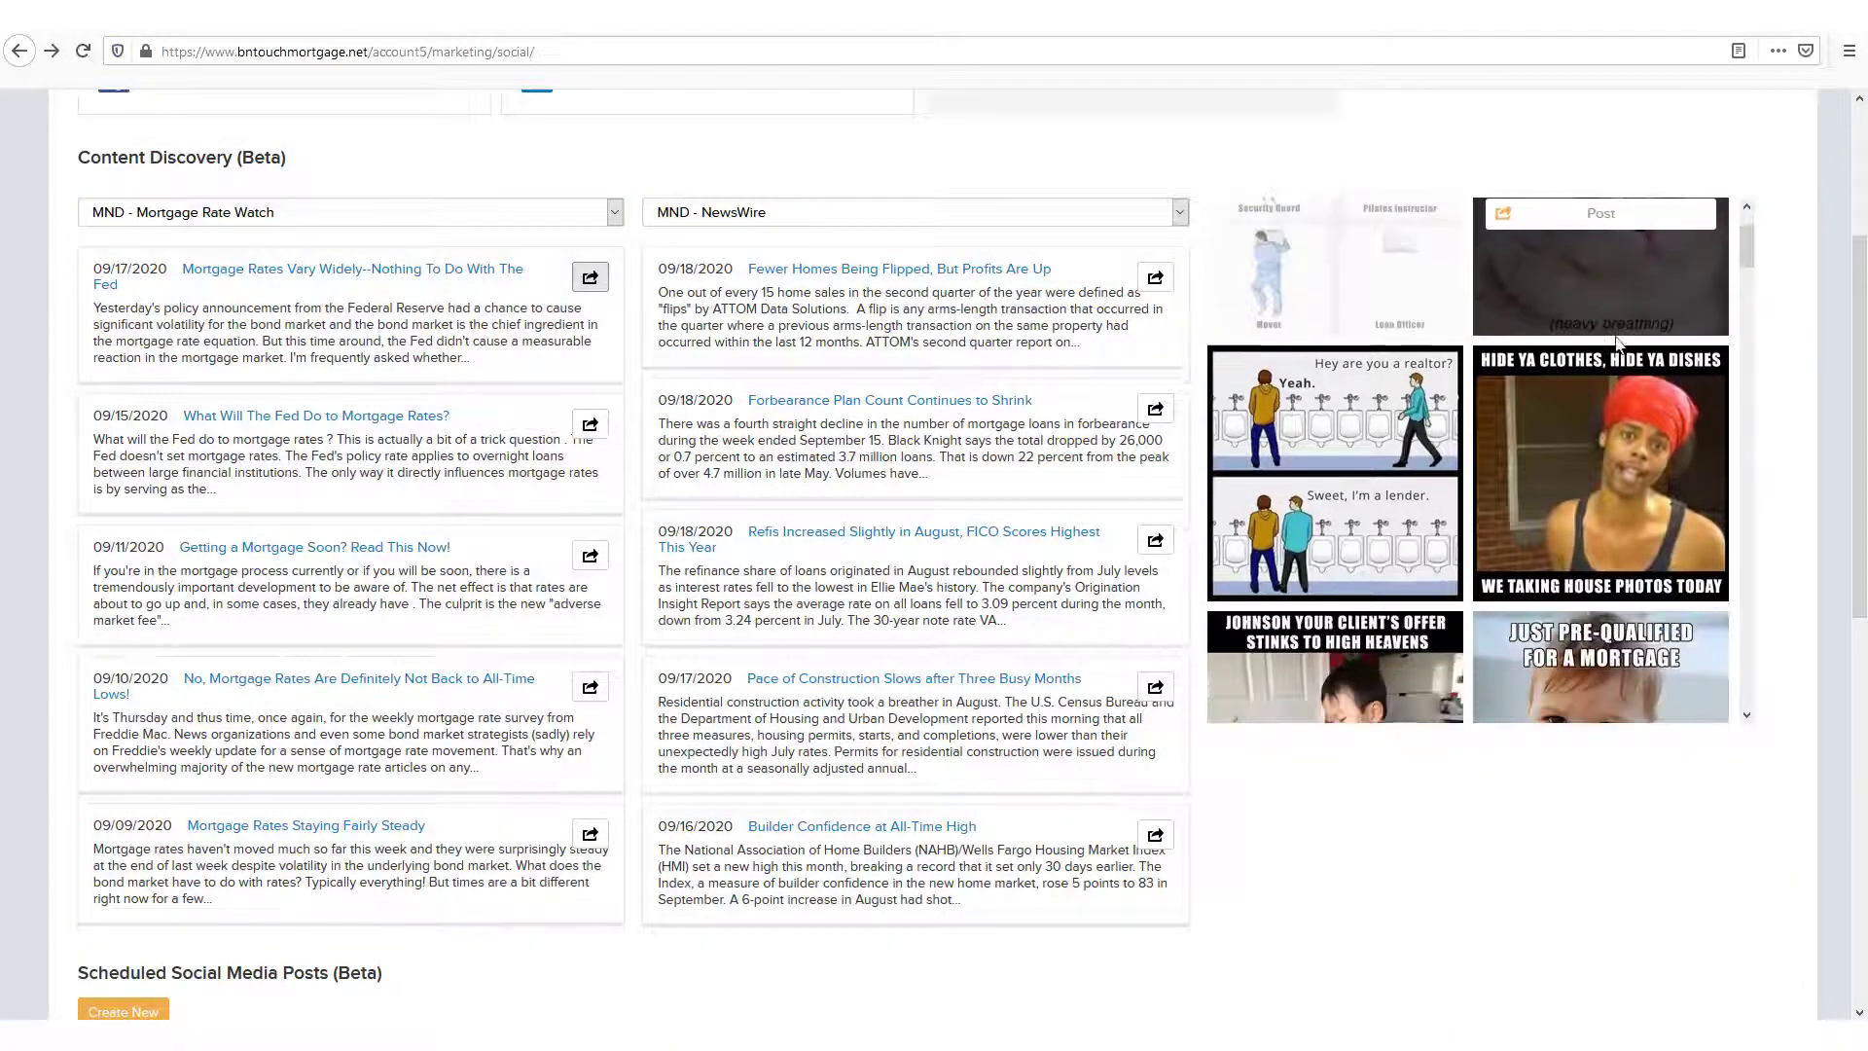
pyautogui.scroll(-5, 1618, 356)
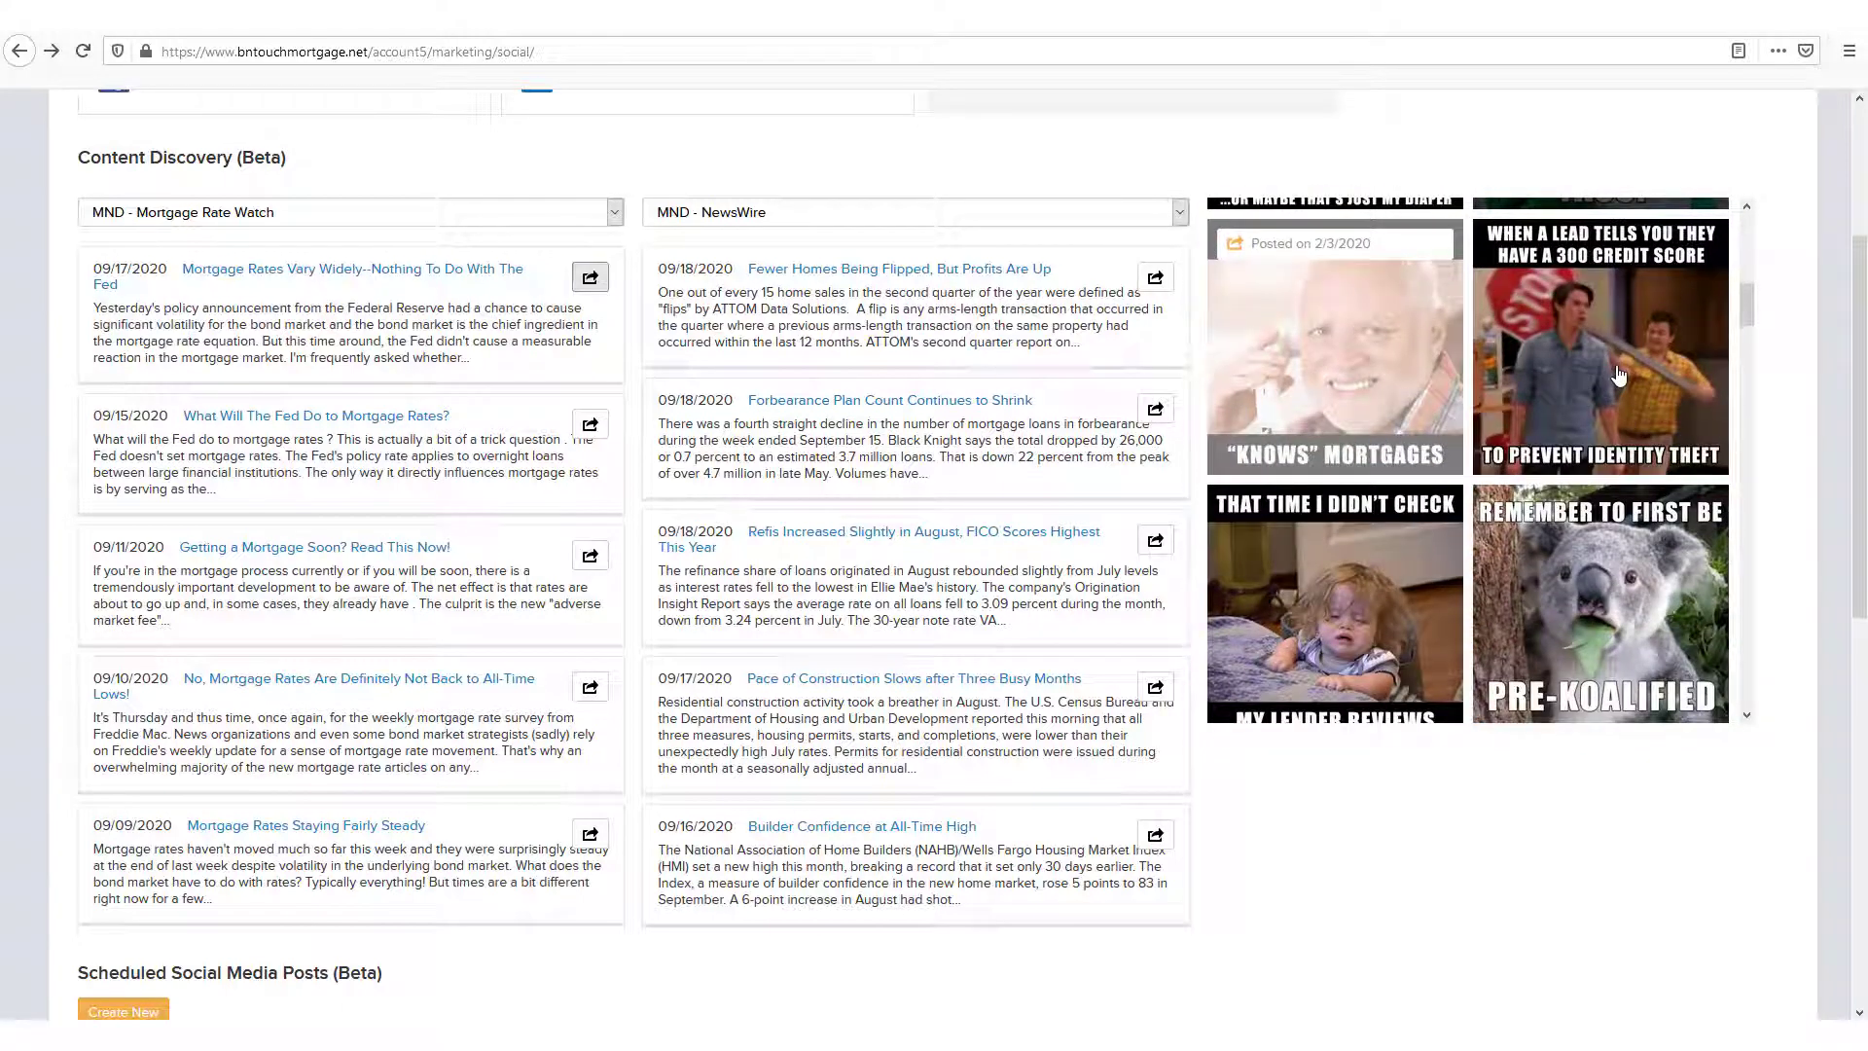
pyautogui.scroll(-5, 1618, 374)
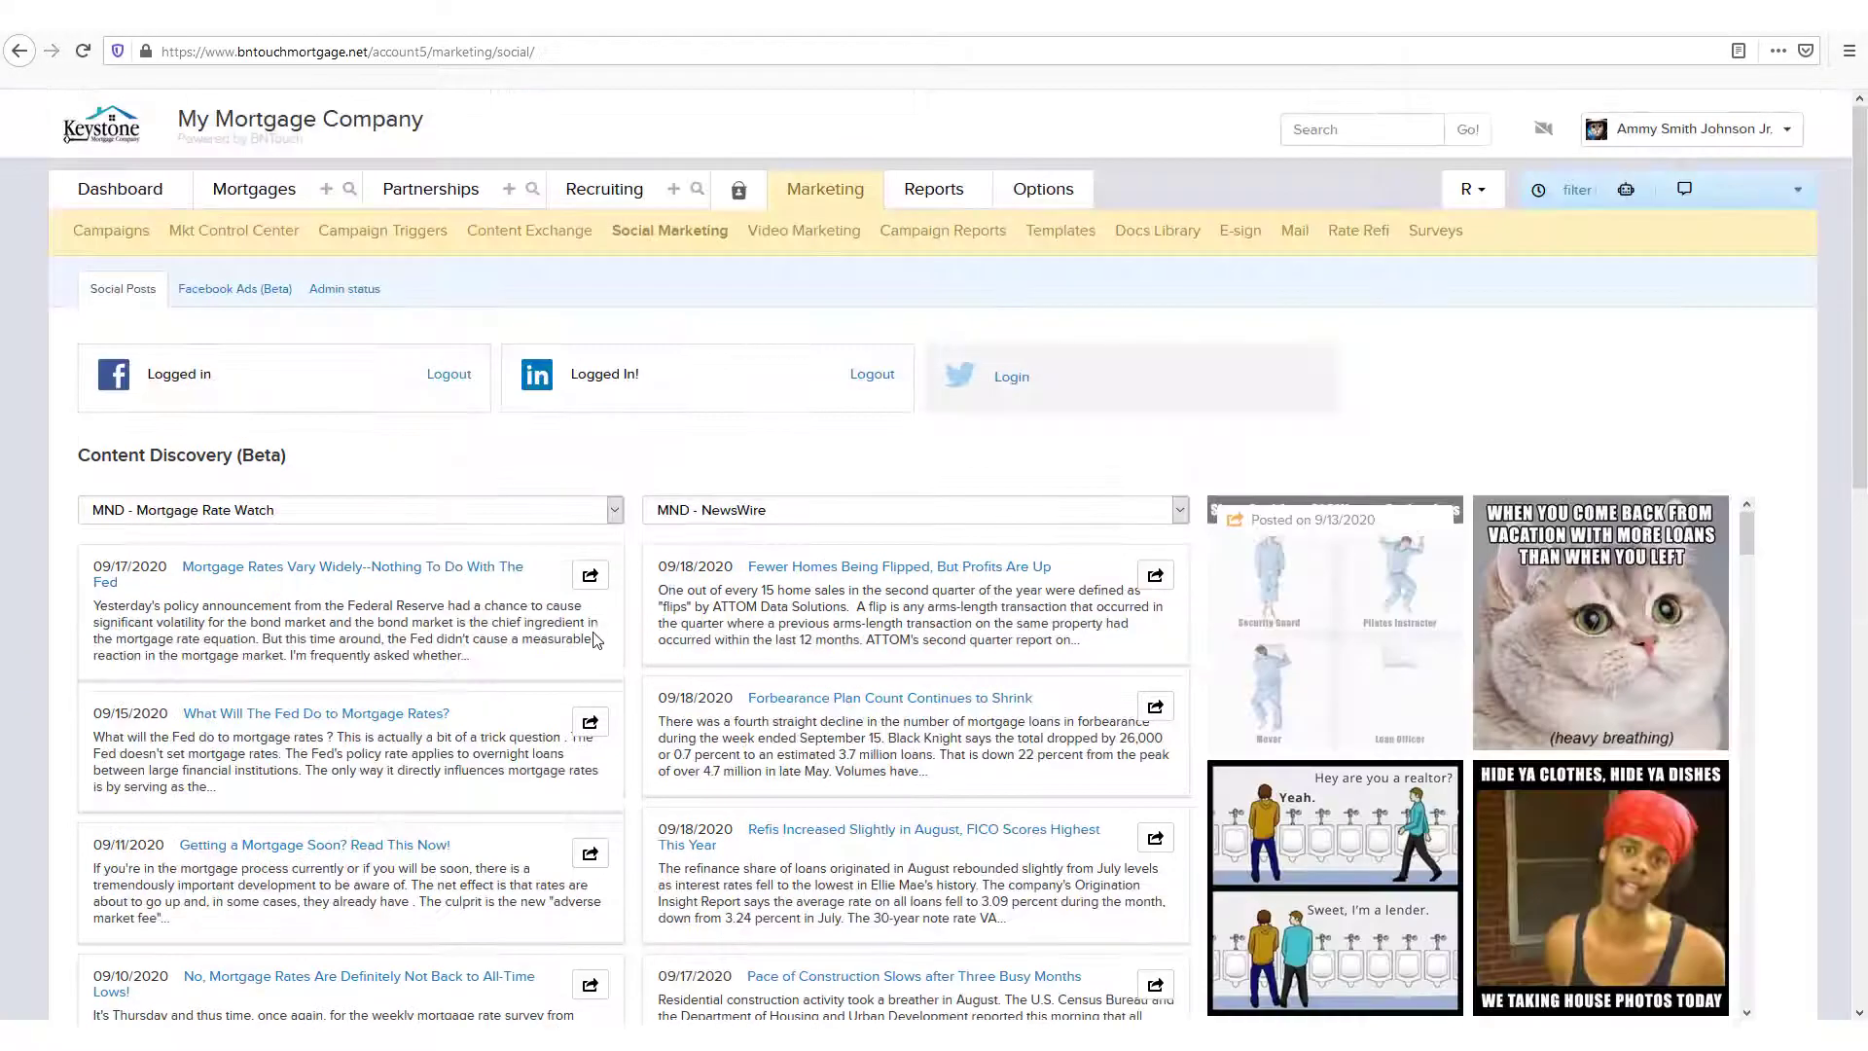
# Start a post from the "Mortgage Rates Vary Widely--Nothing To Do With The Fed" article, targeting the LinkedIn and Facebook personal pages.
pyautogui.click(597, 585)
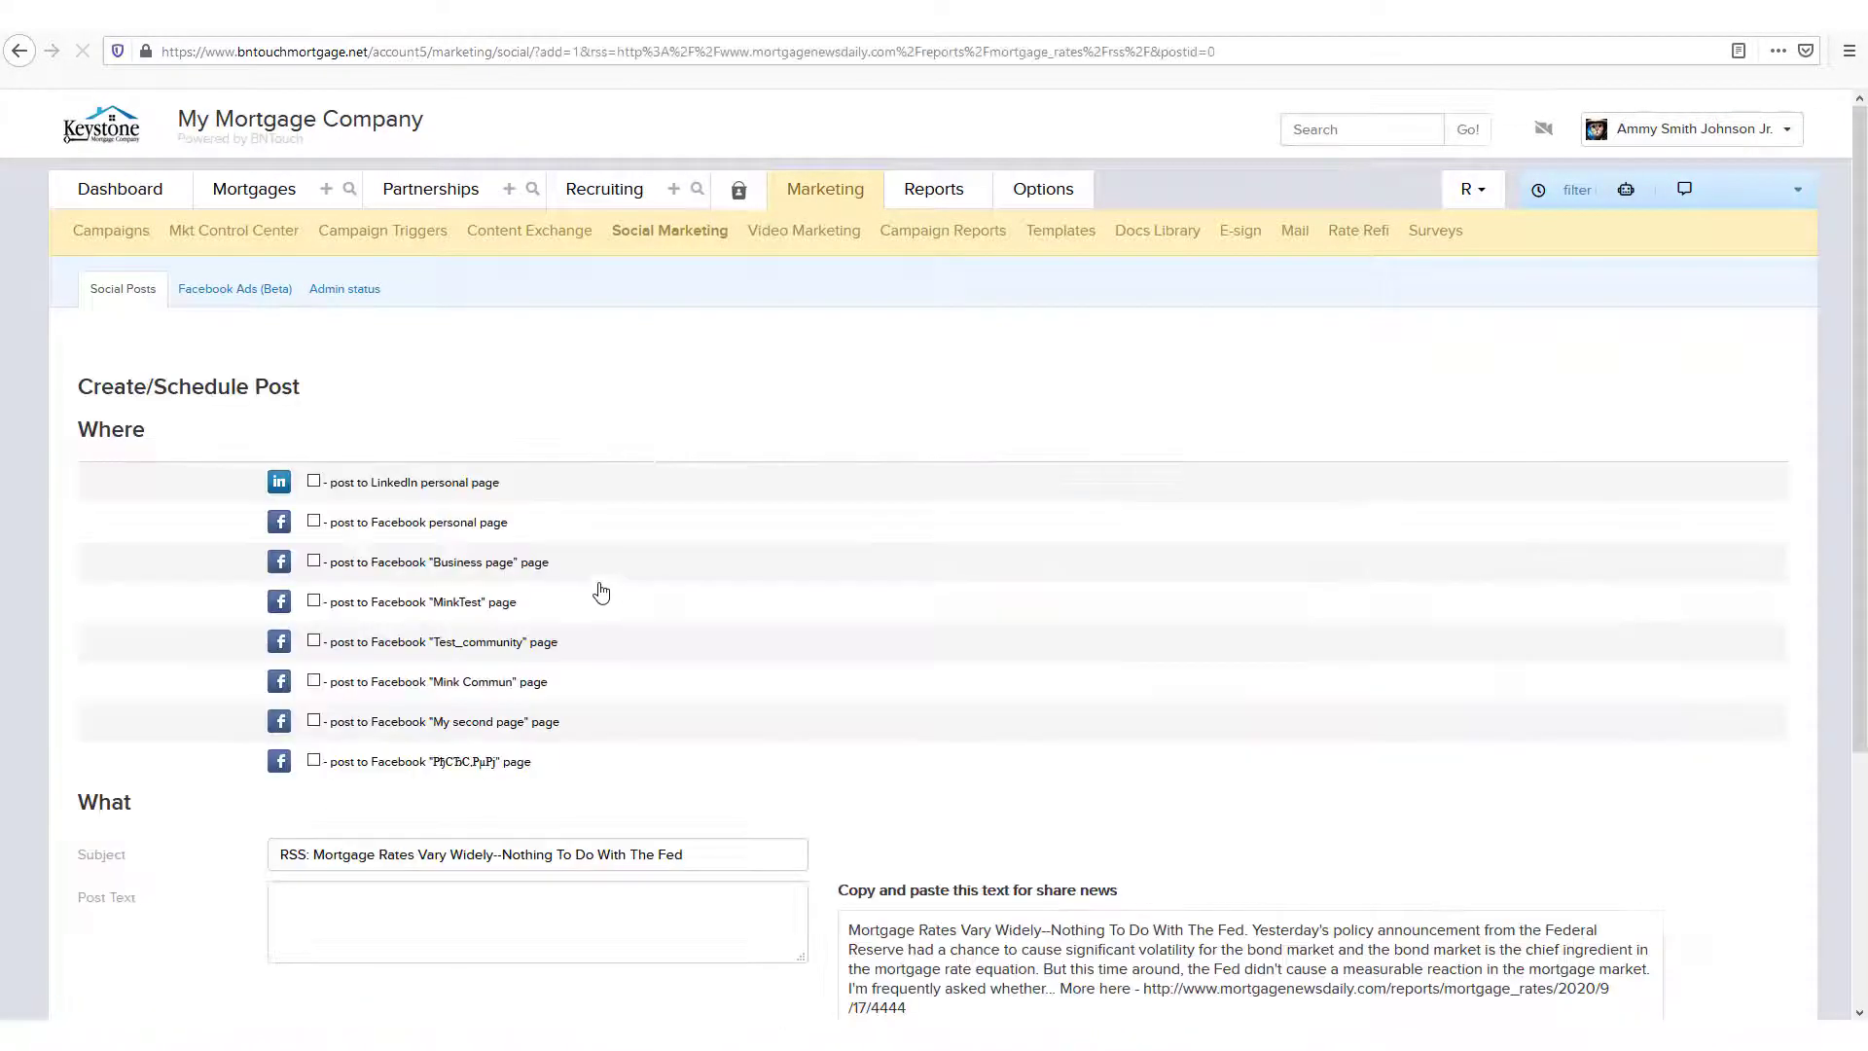
pyautogui.click(313, 521)
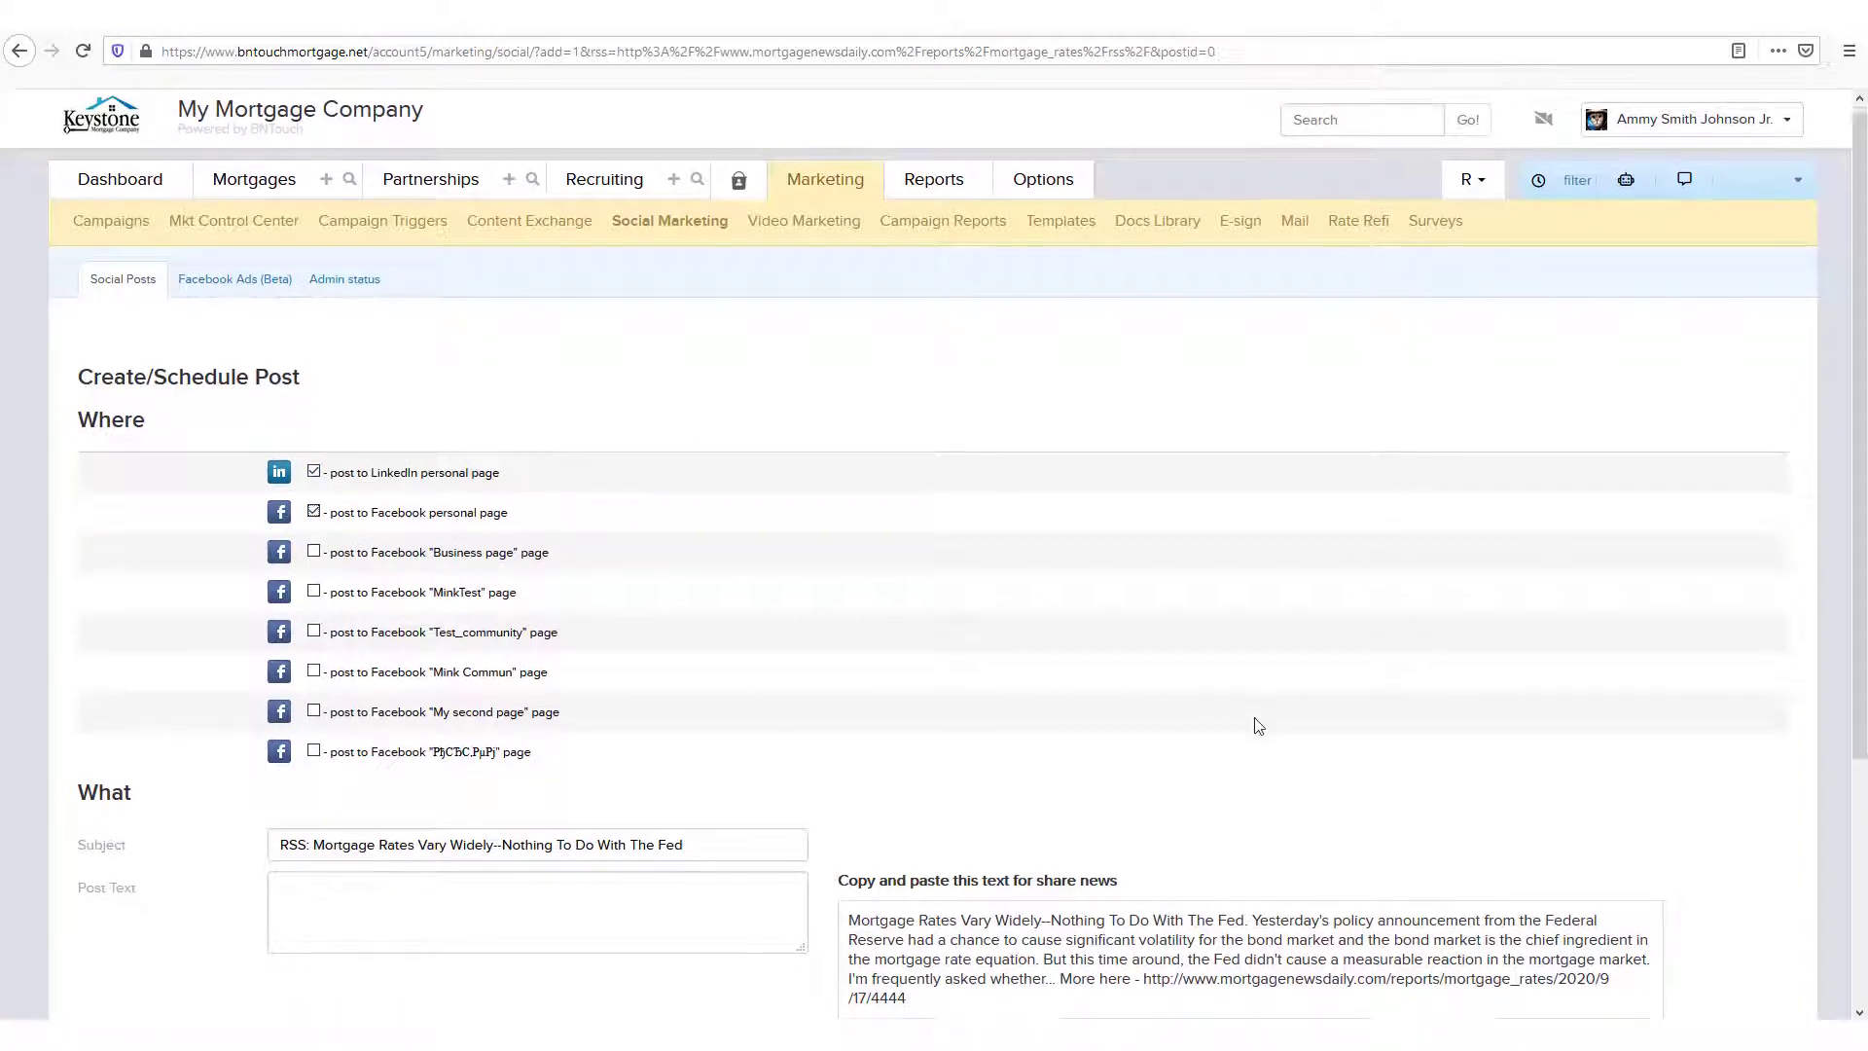
# Copy the suggested share-news text with its article link into the post text.
pyautogui.scroll(-4, 1071, 734)
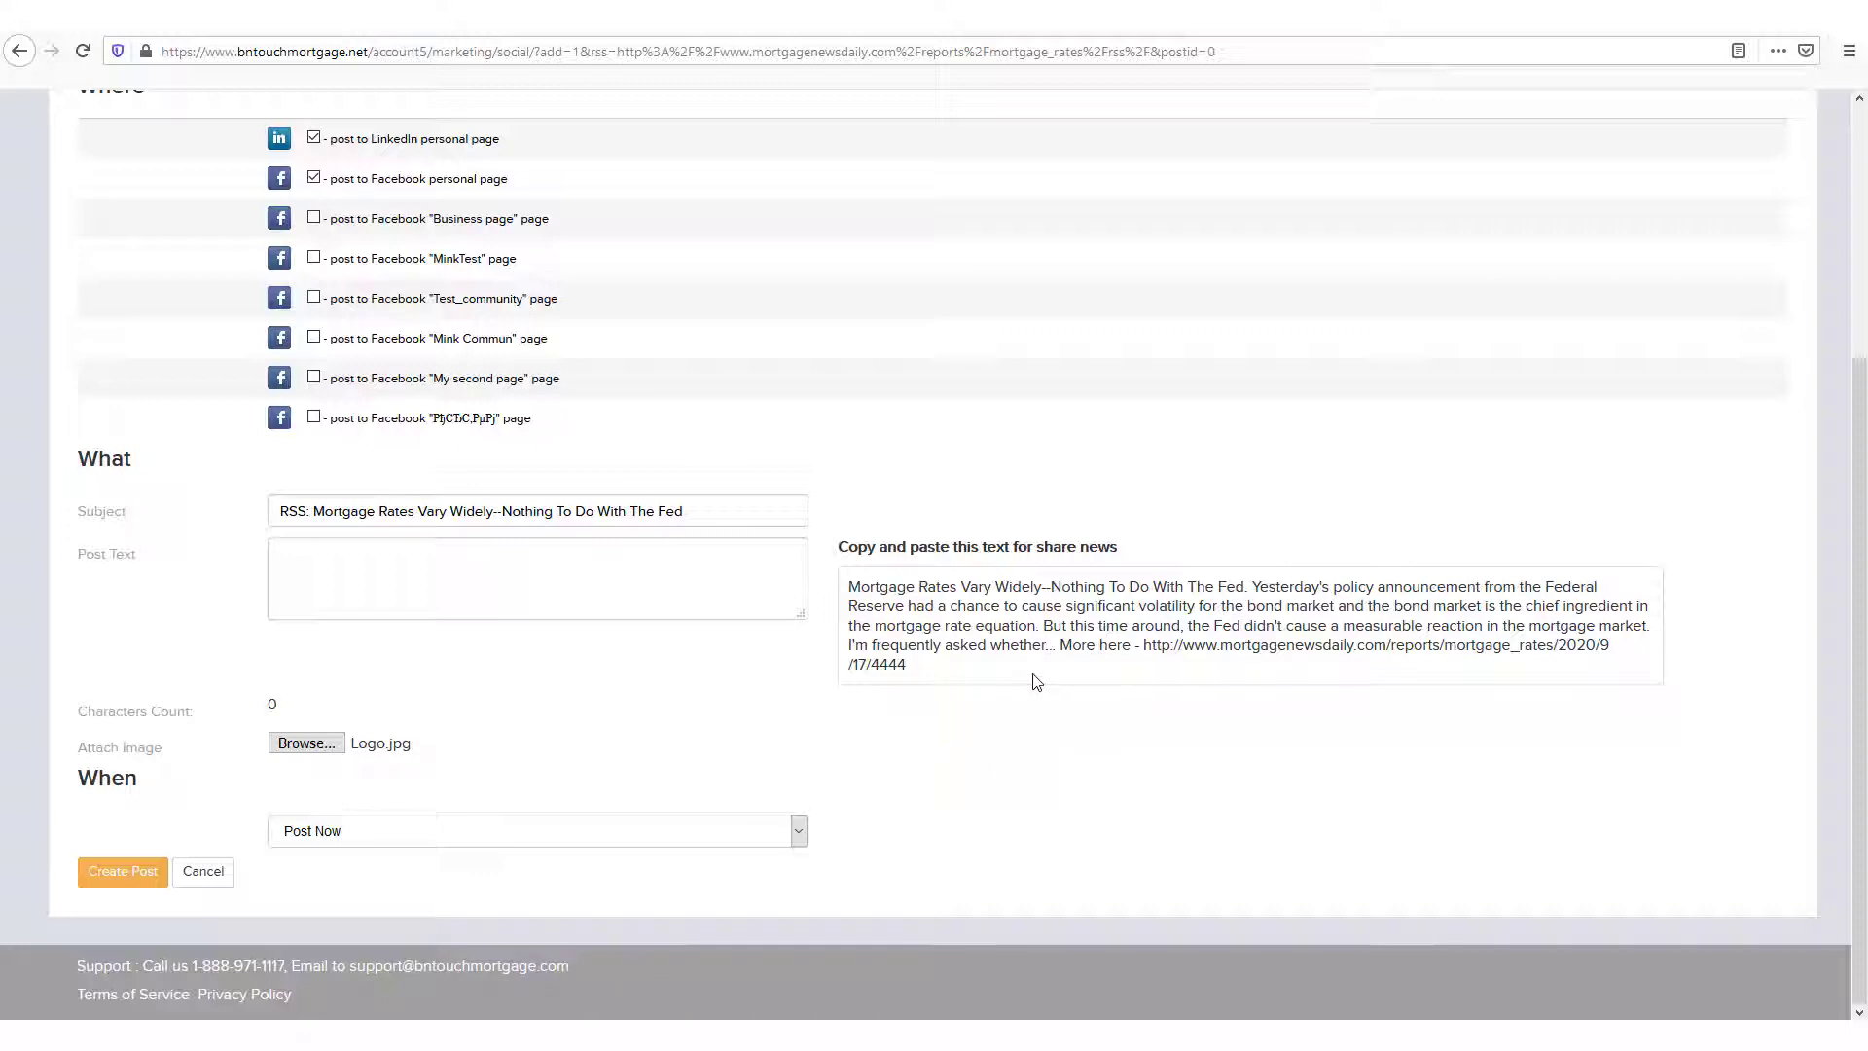
pyautogui.tripleClick(988, 619)
pyautogui.rightClick(987, 620)
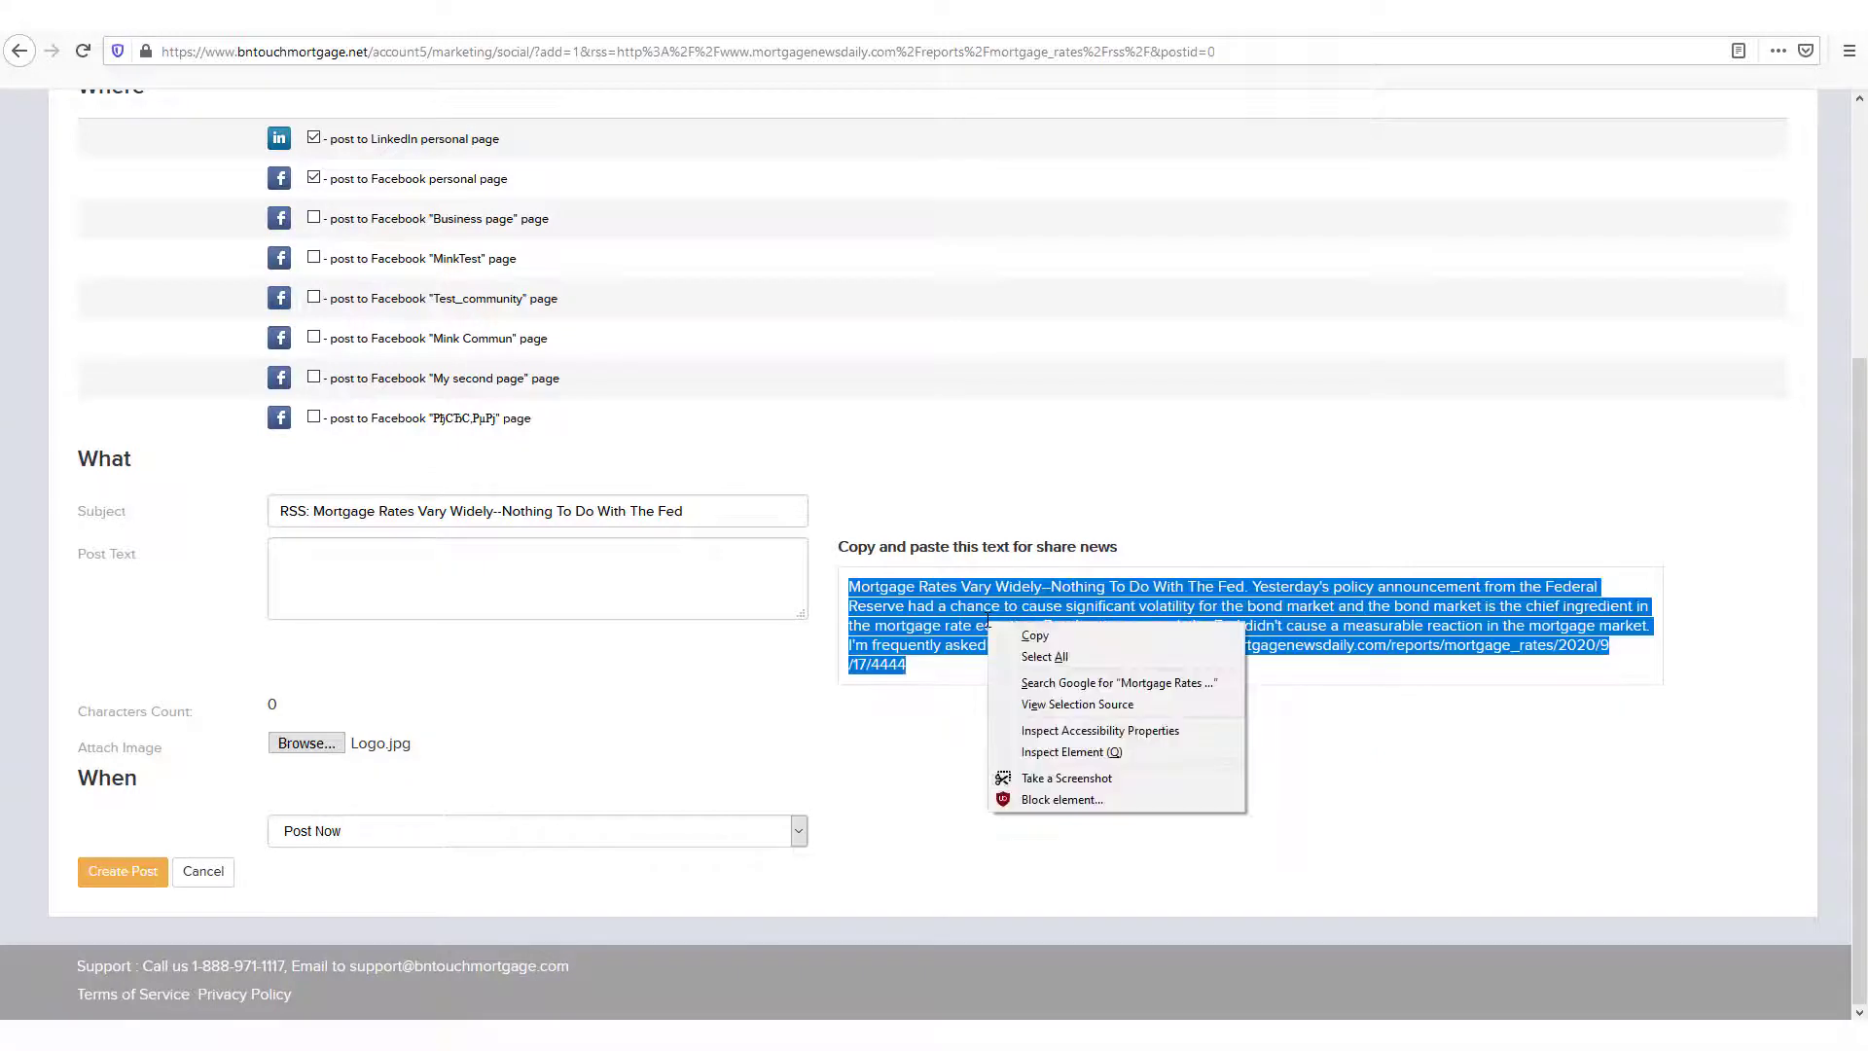
pyautogui.click(1018, 634)
pyautogui.click(633, 592)
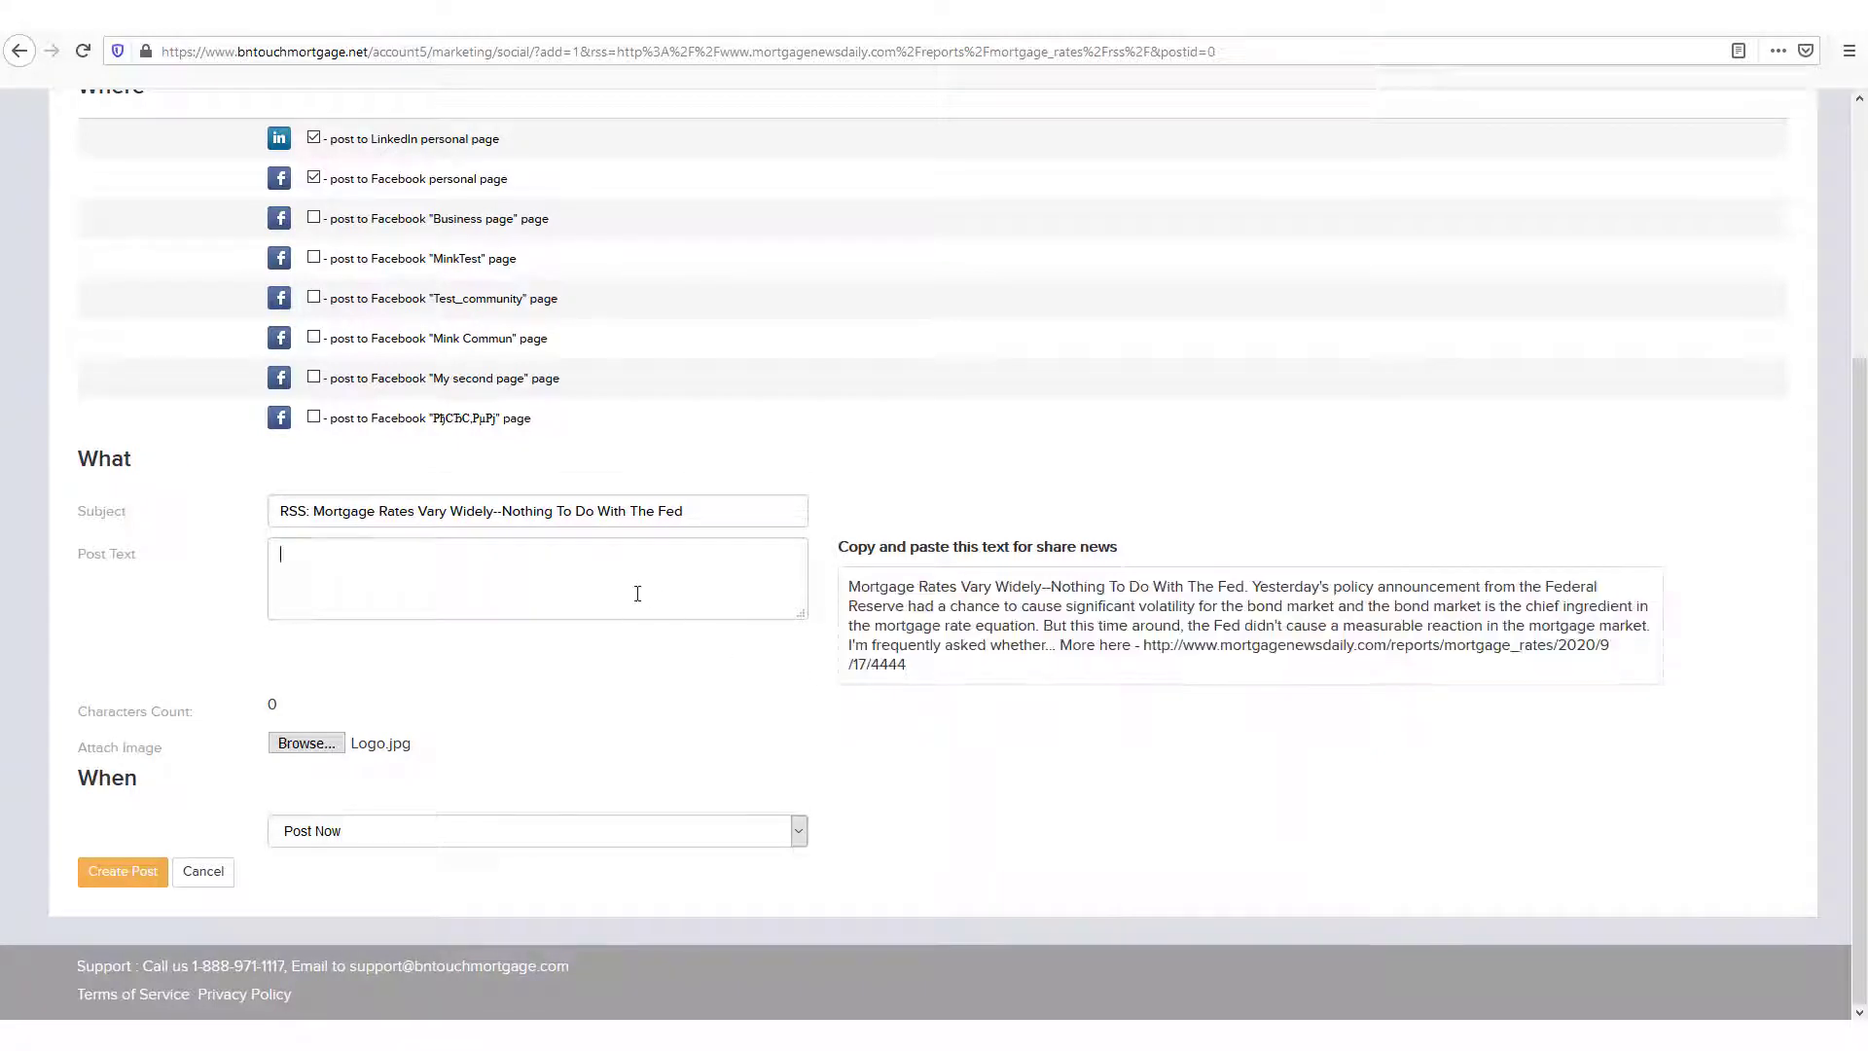
pyautogui.rightClick(399, 615)
pyautogui.click(448, 699)
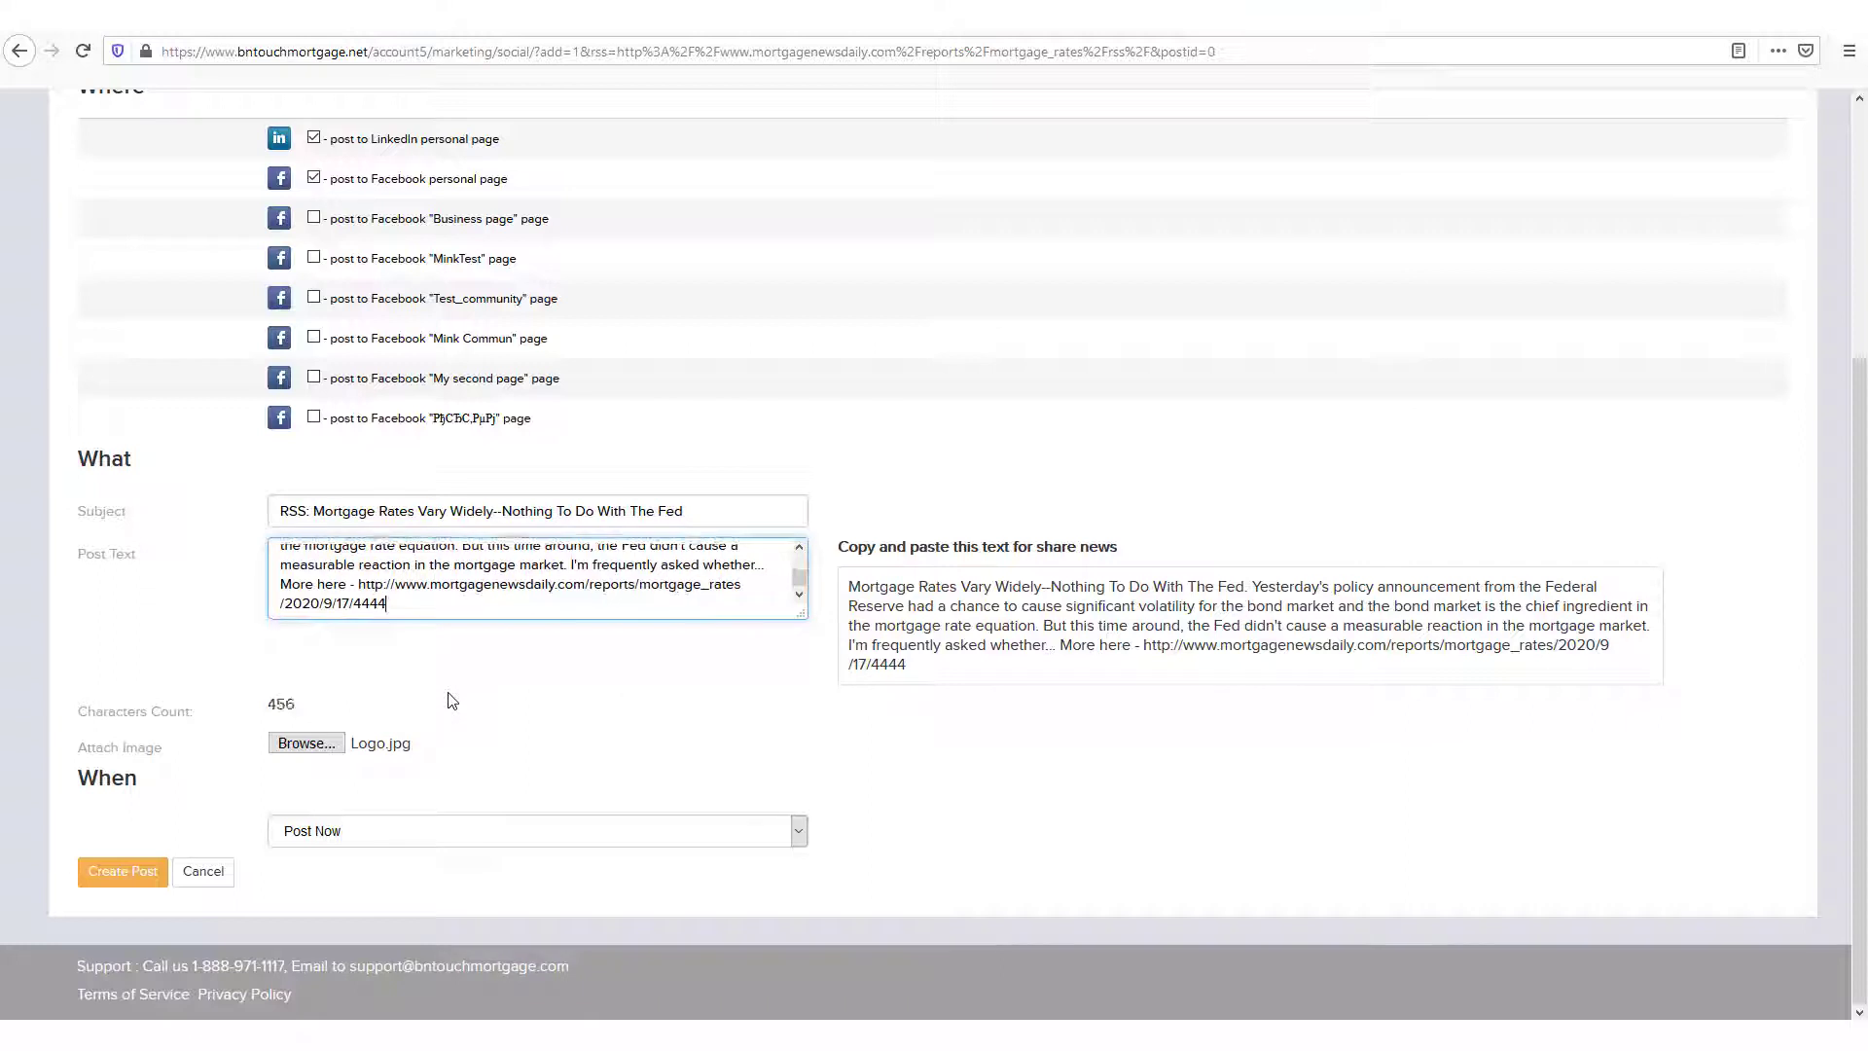
pyautogui.click(453, 701)
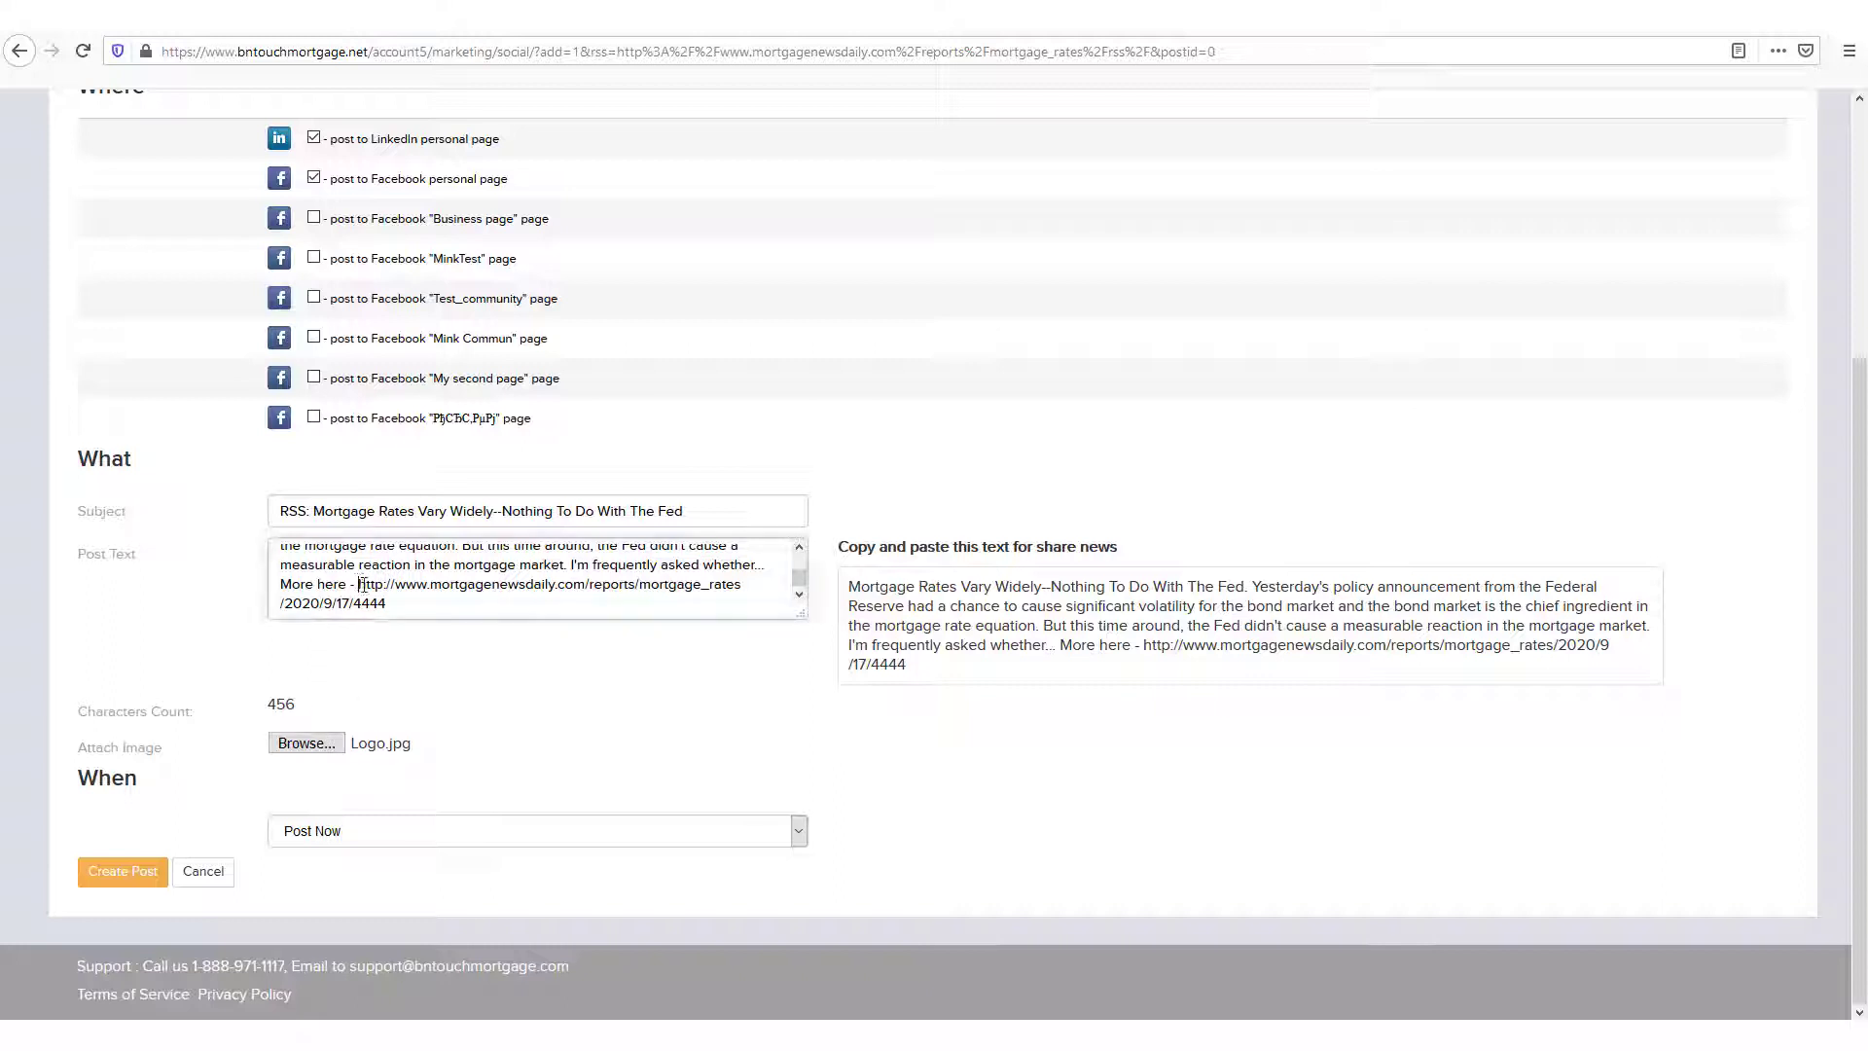
pyautogui.moveTo(360, 582); pyautogui.dragTo(388, 605)
pyautogui.click(491, 697)
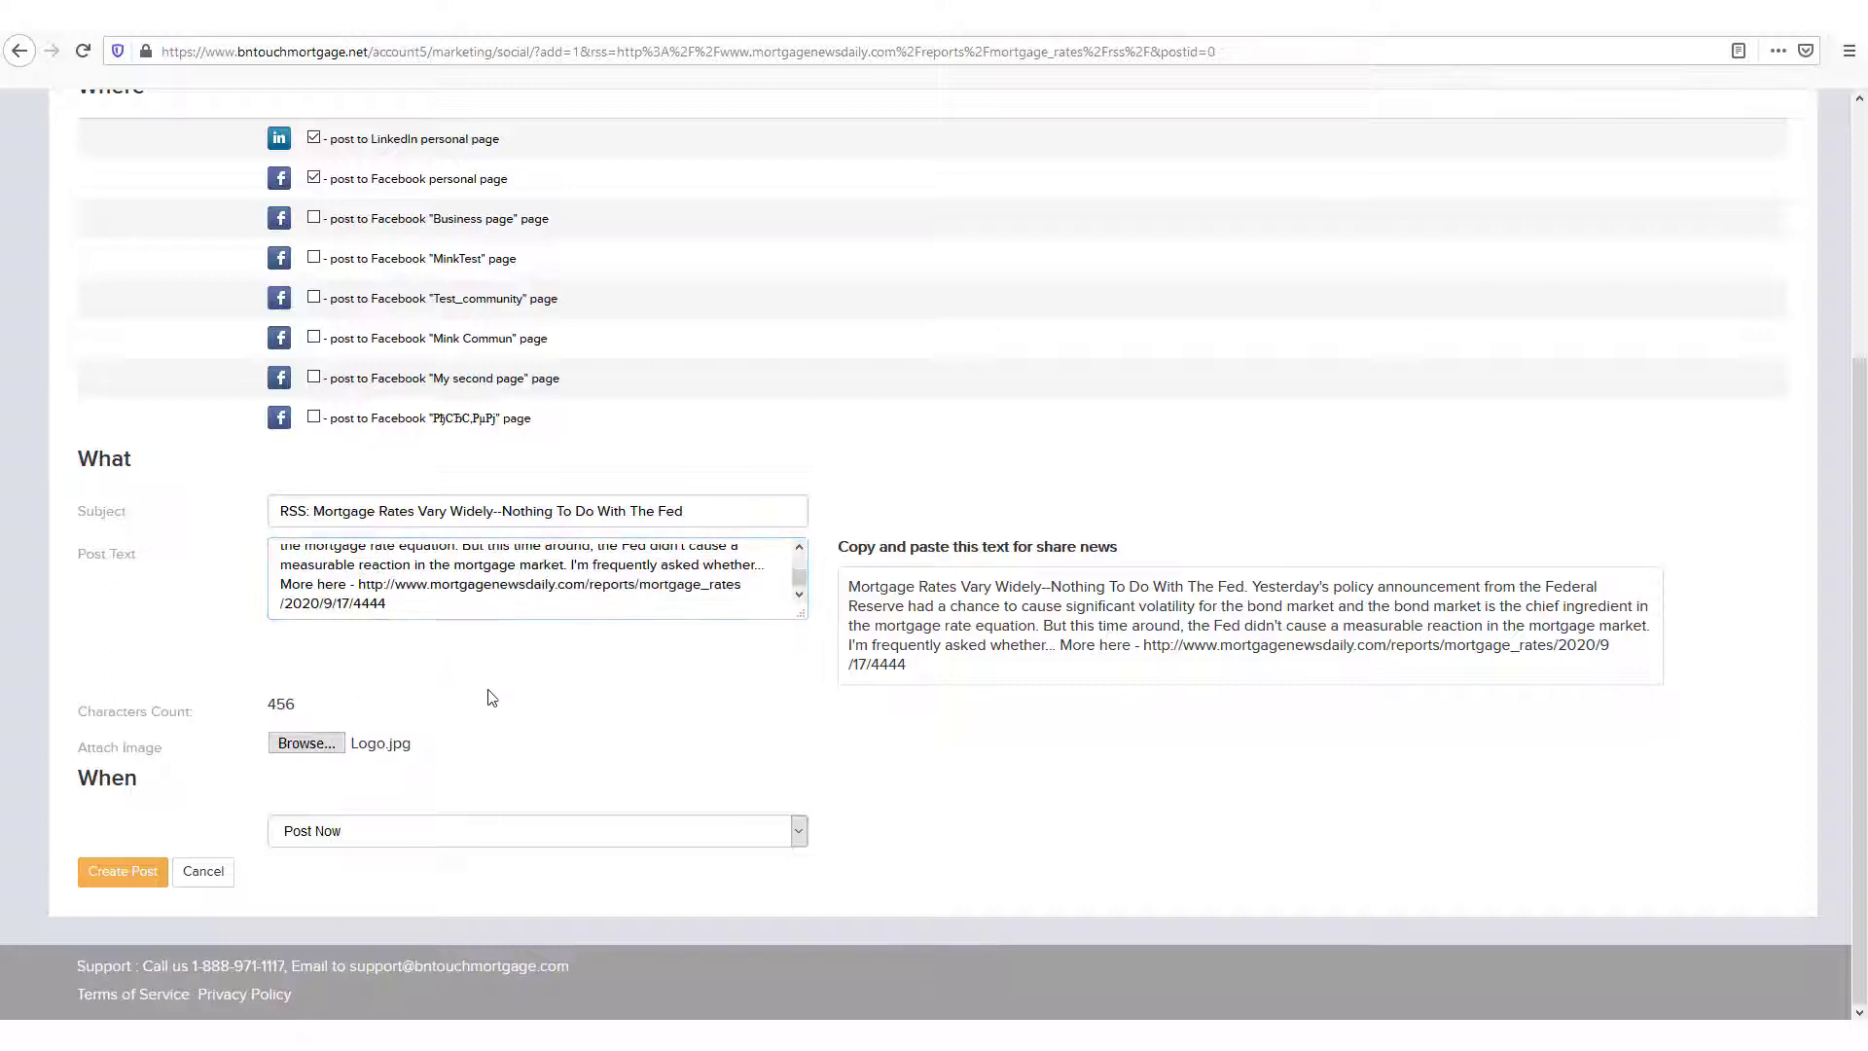
# Attach the Logo.jpg image from the Example Materials folder to the post.
pyautogui.scroll(3, 353, 600)
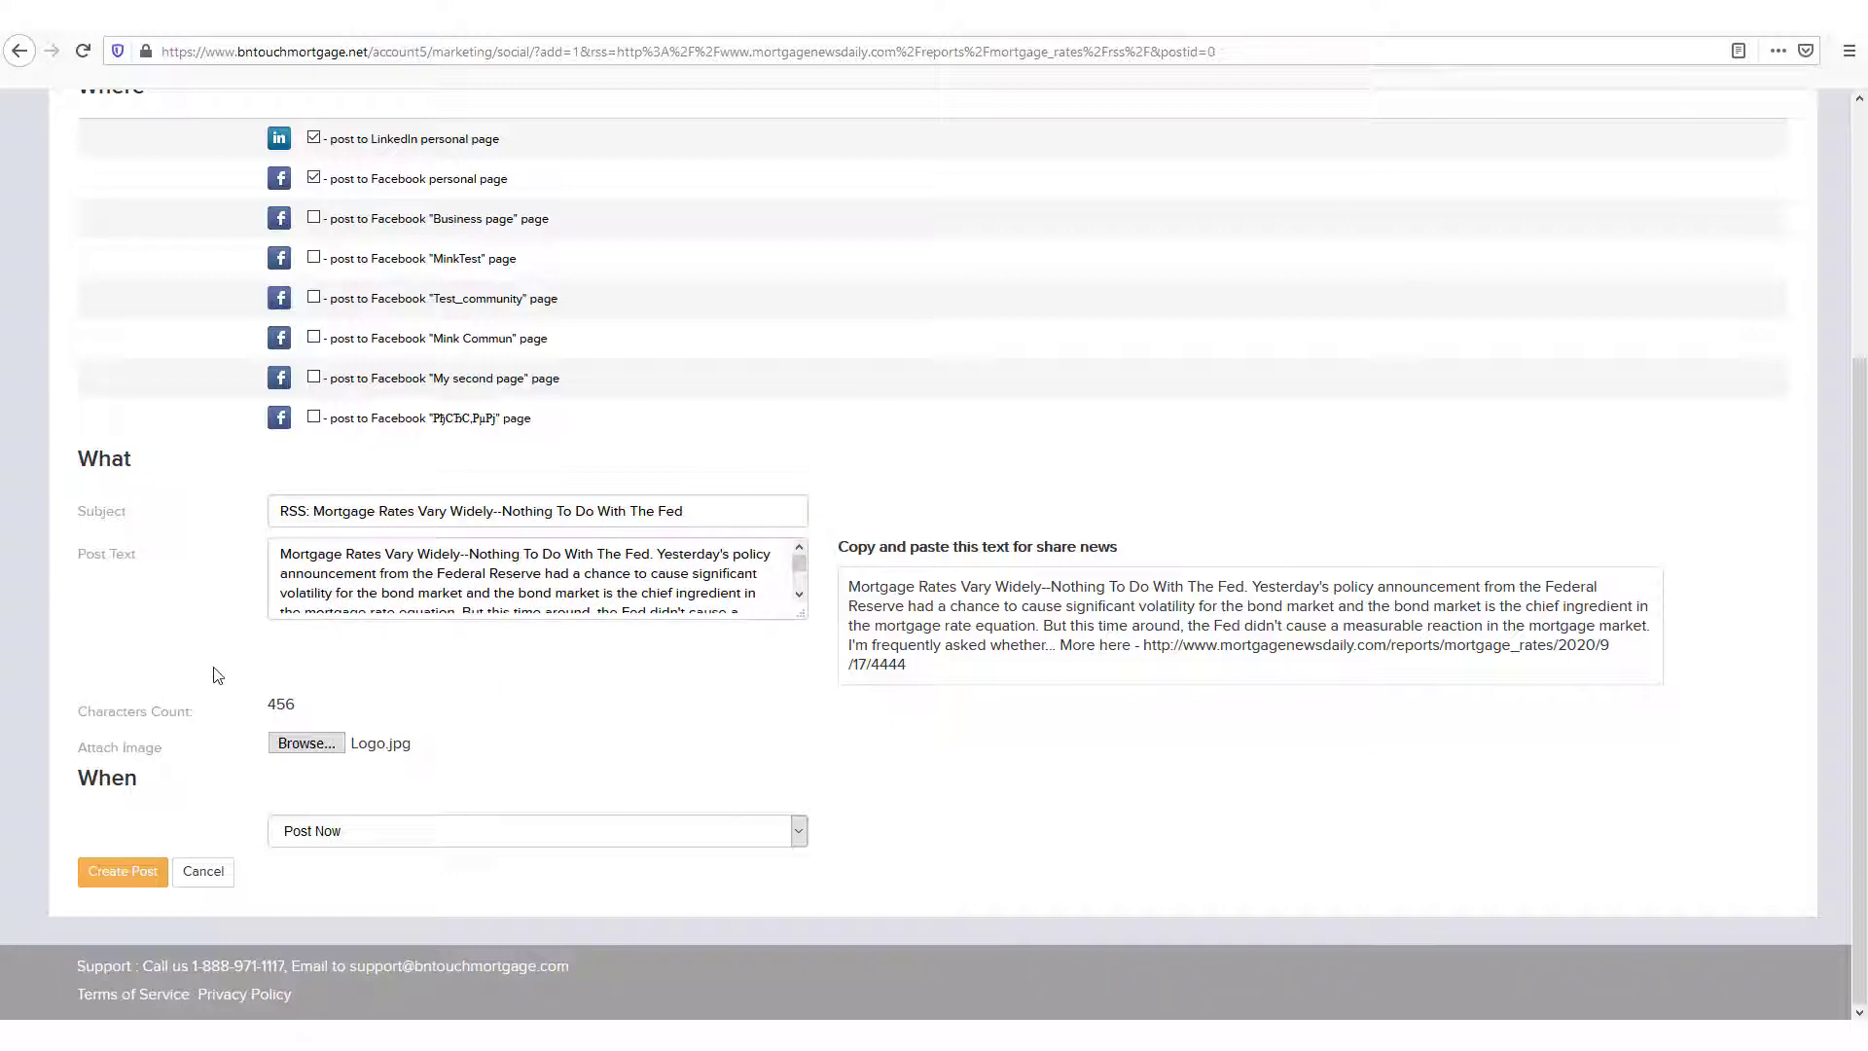
pyautogui.click(305, 743)
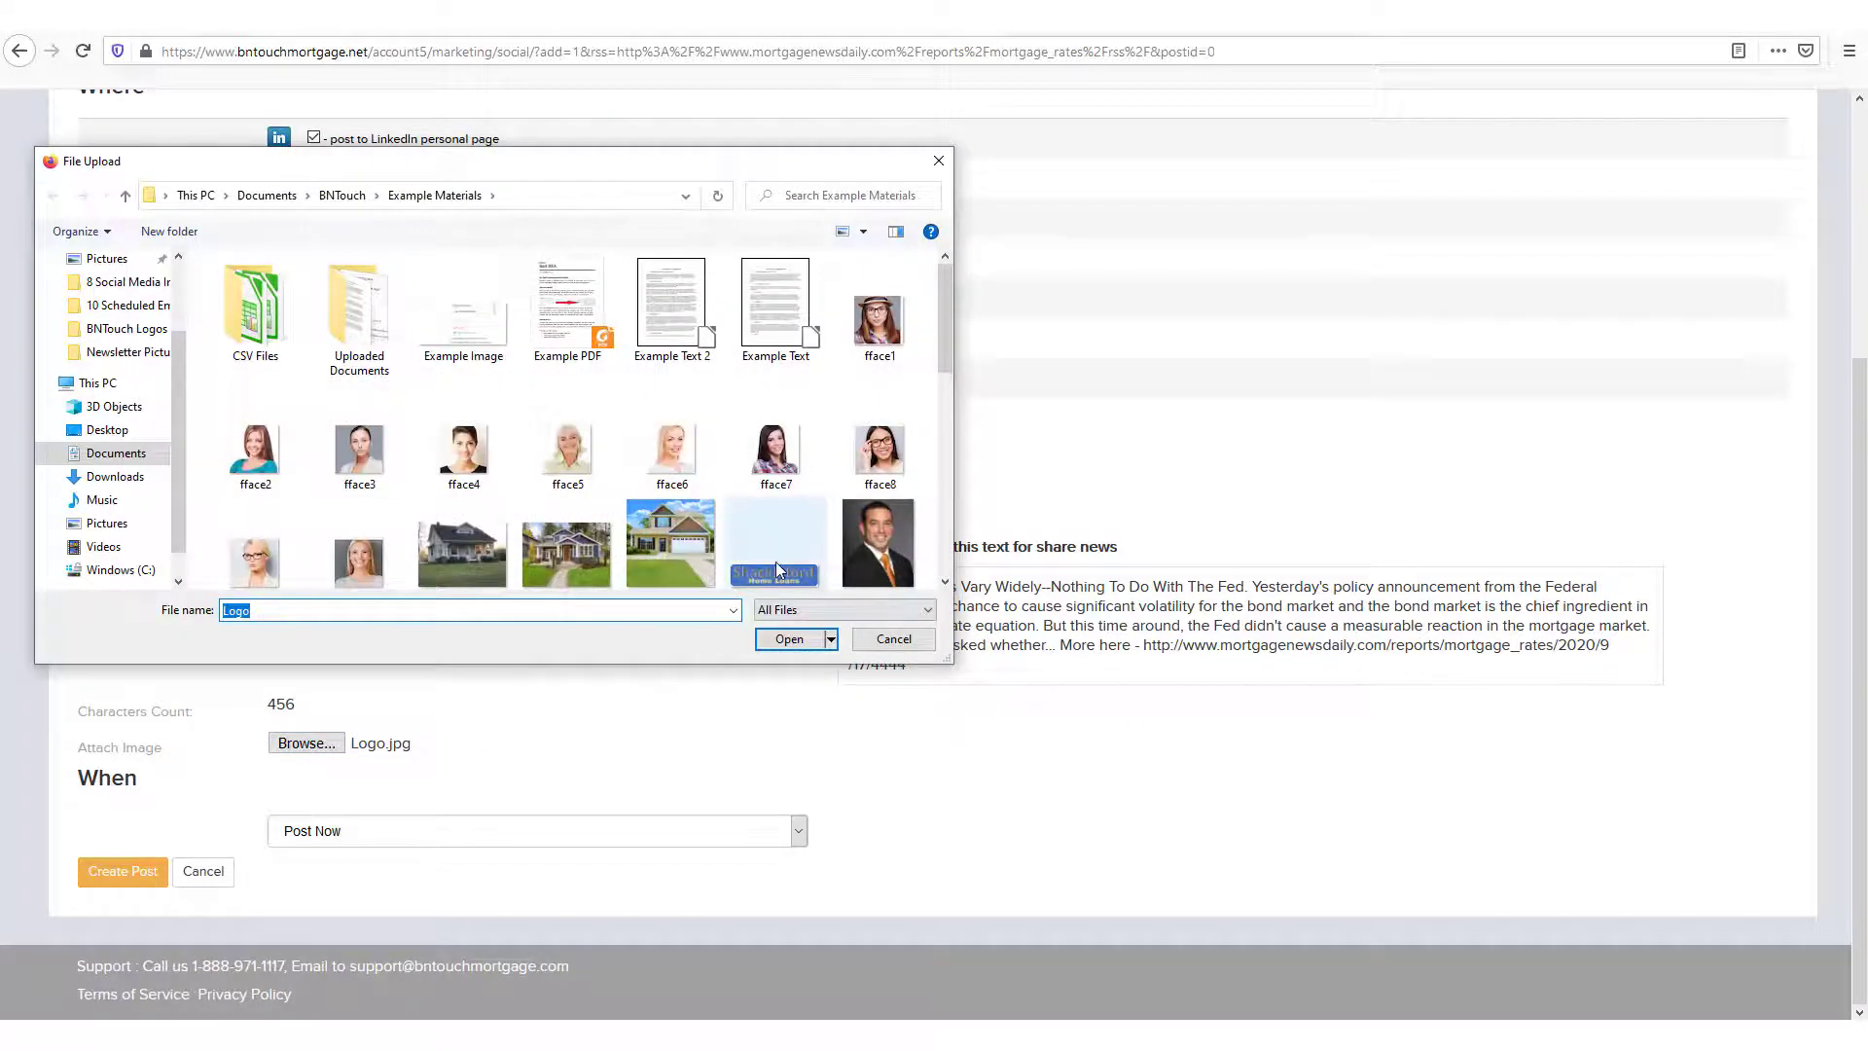
pyautogui.doubleClick(775, 564)
pyautogui.click(733, 751)
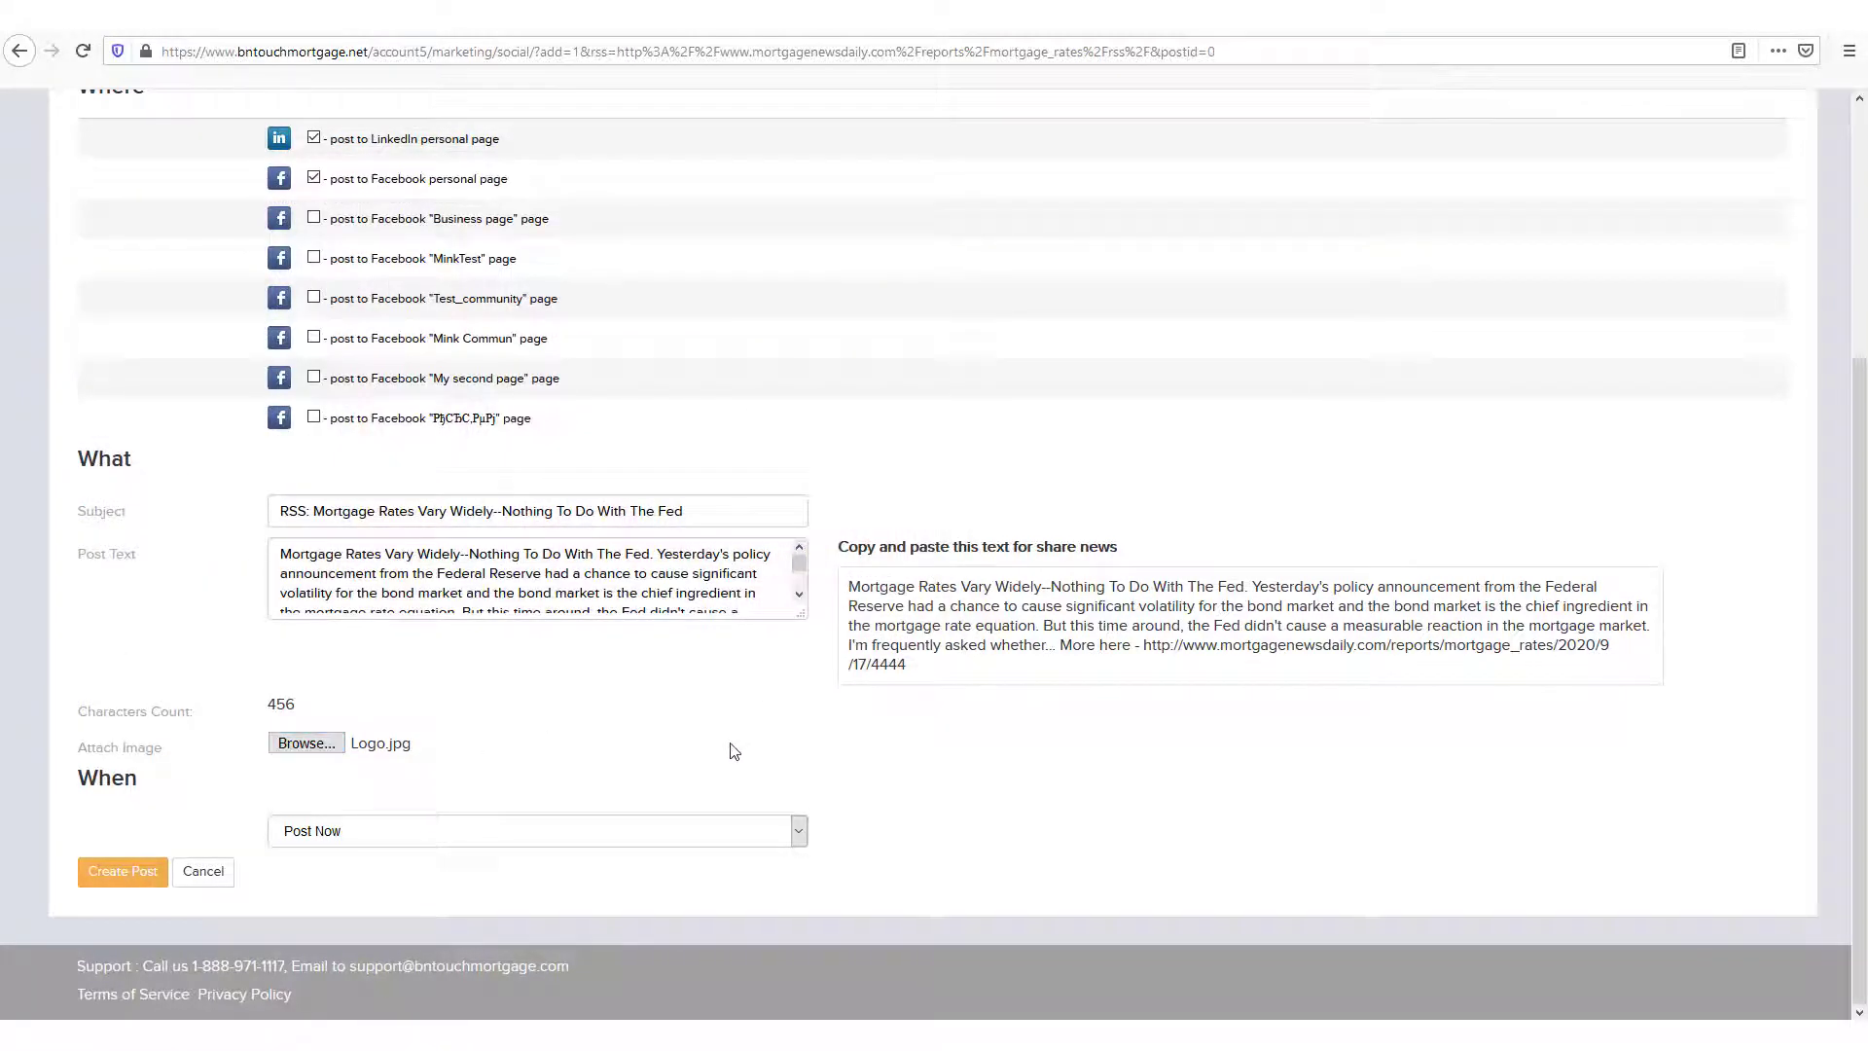
# Review the timing options for the post and set it to Schedule for Later.
pyautogui.click(372, 842)
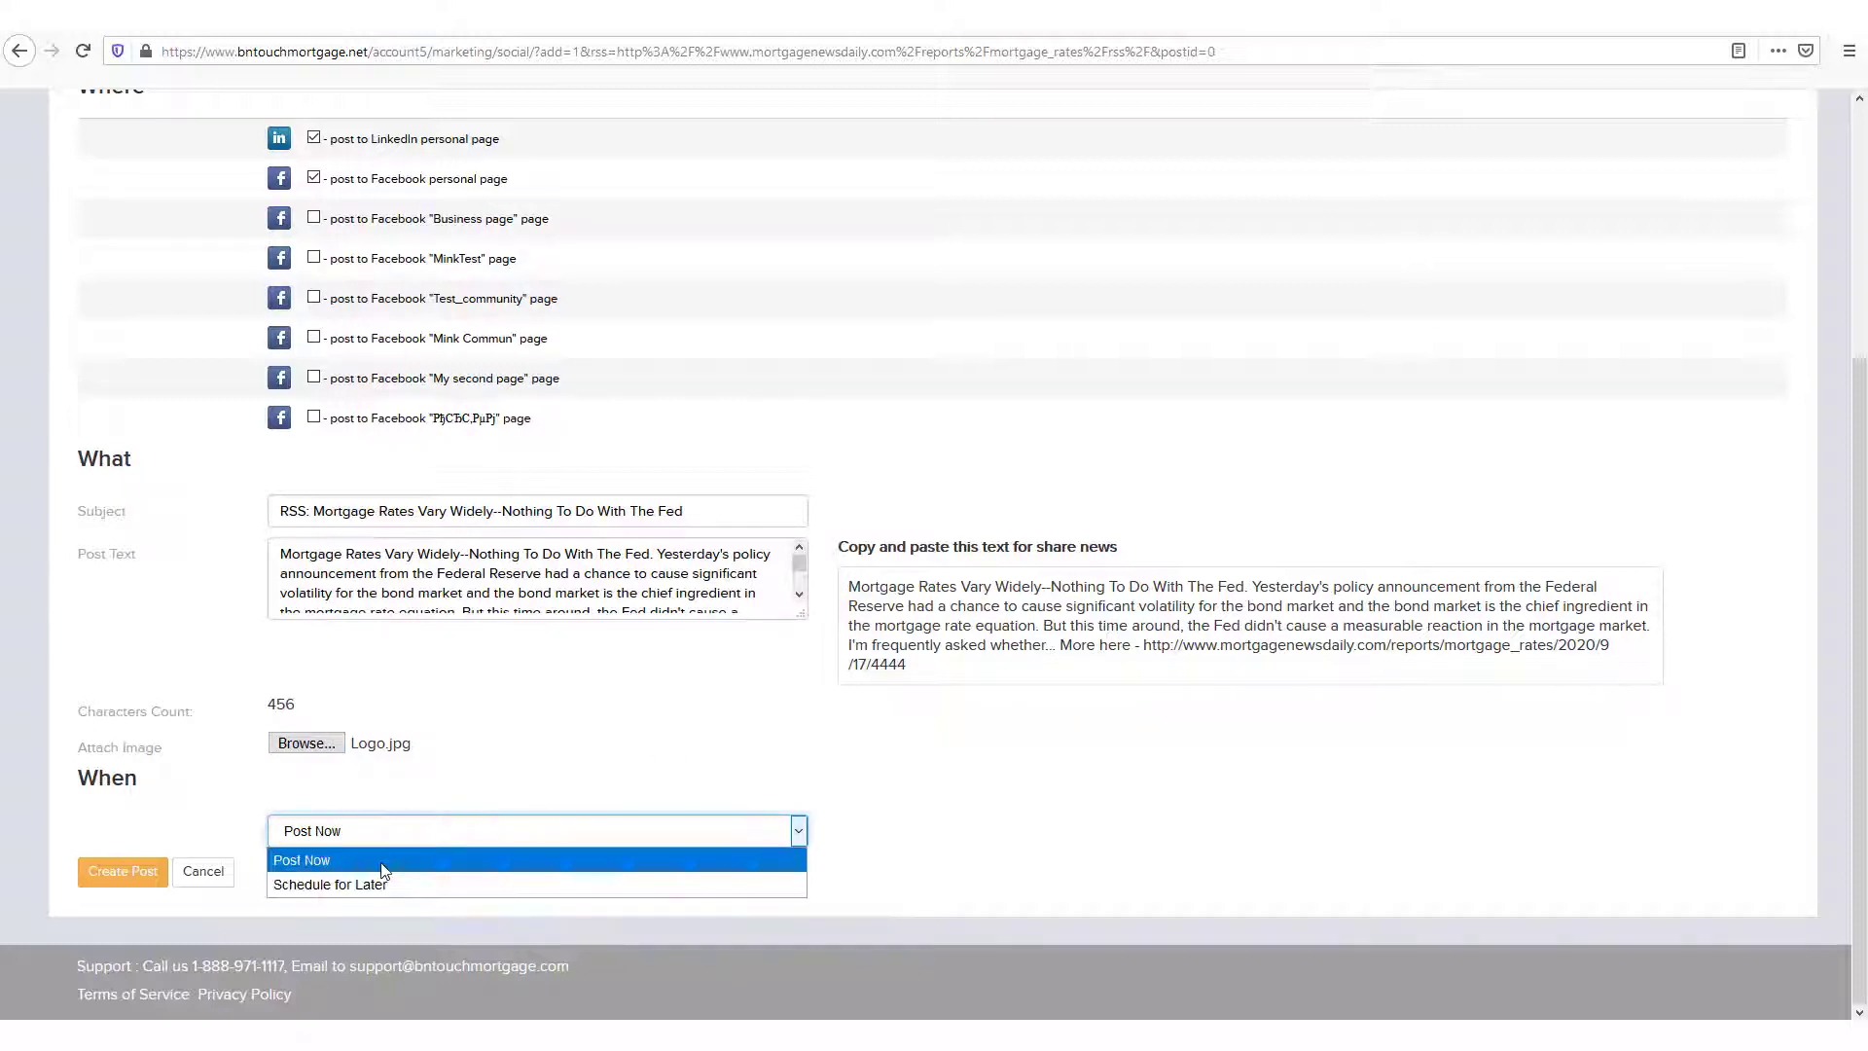
pyautogui.click(382, 862)
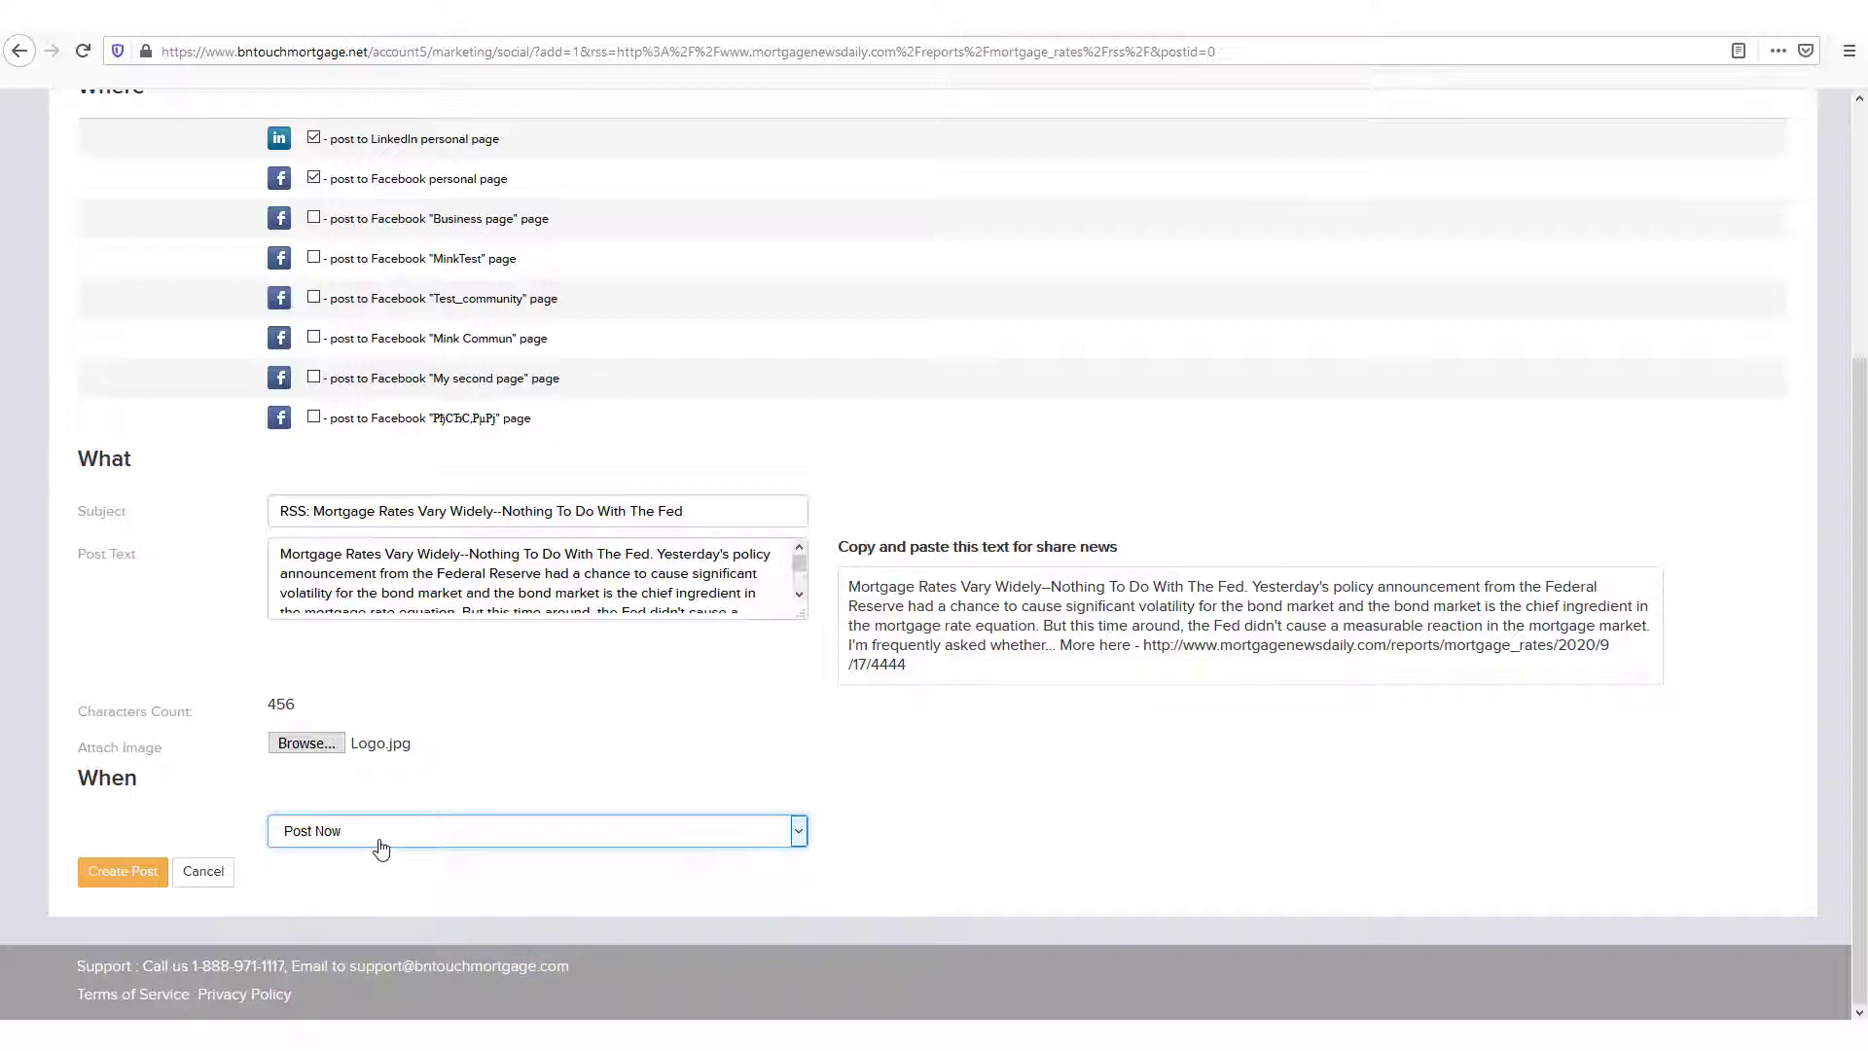
pyautogui.click(379, 838)
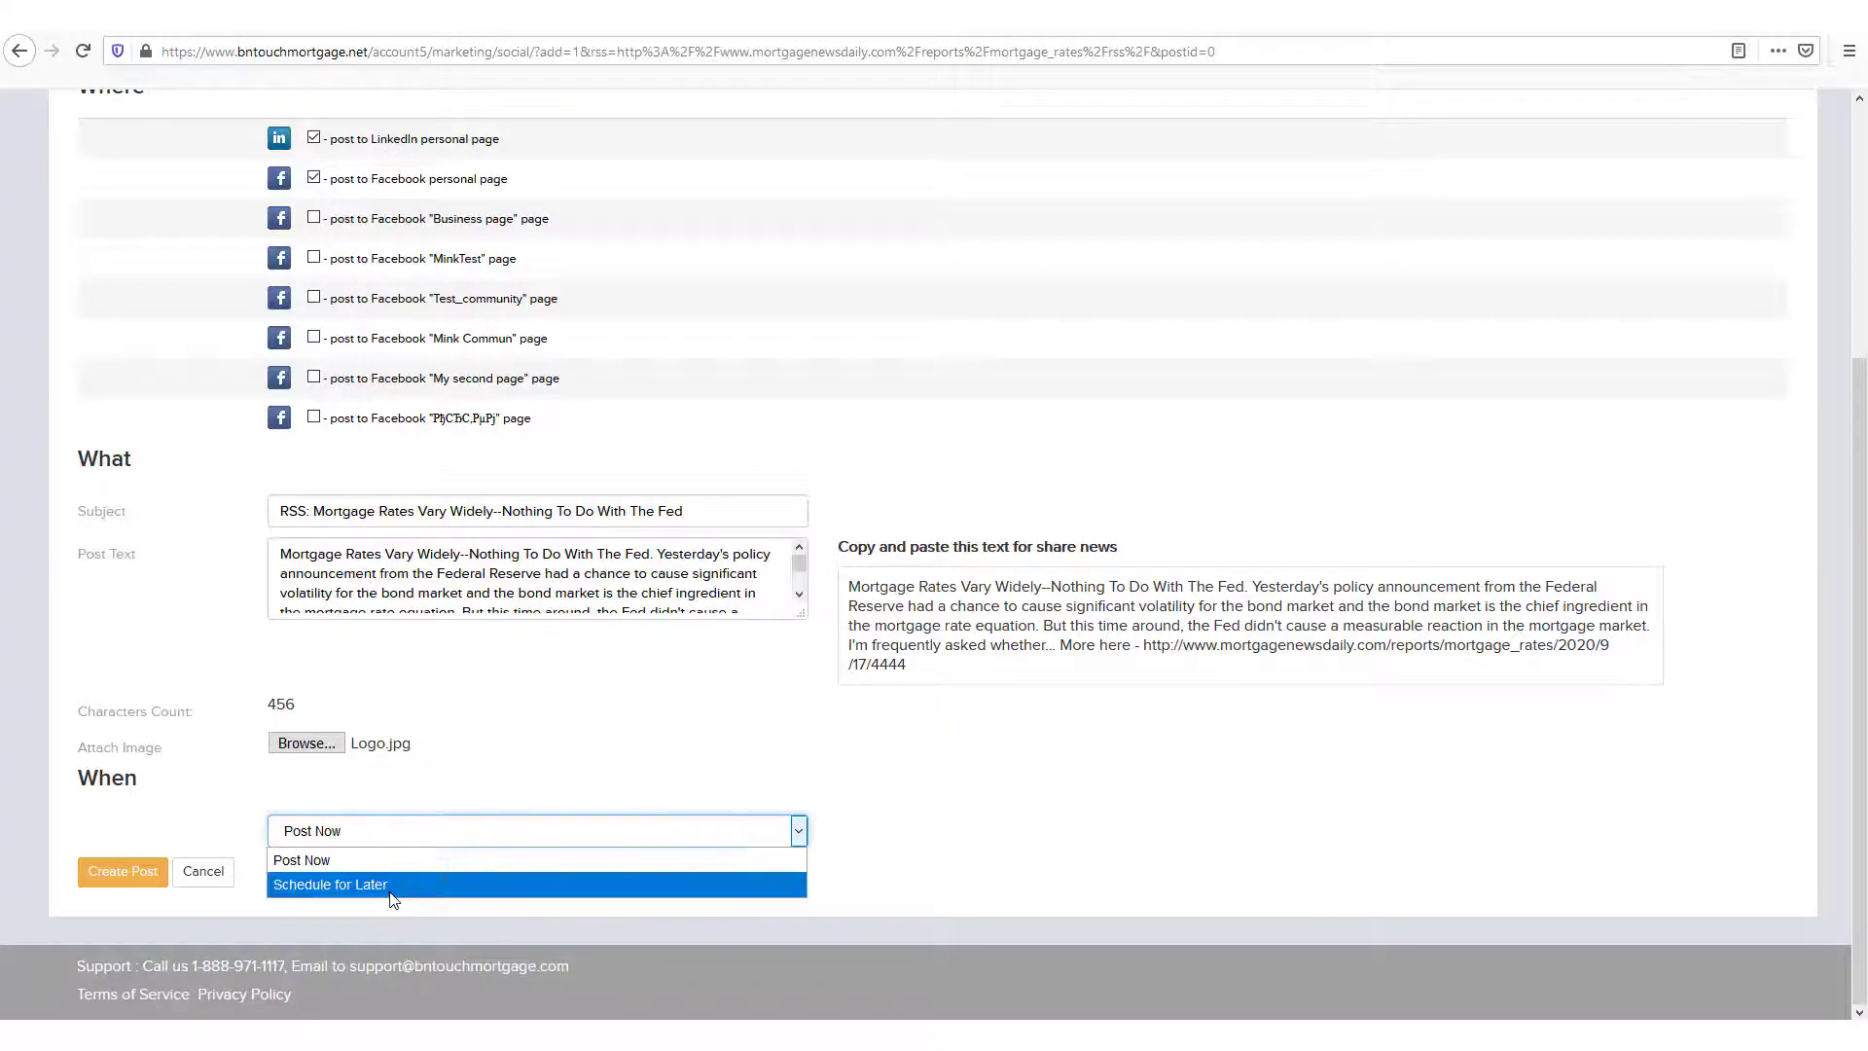
pyautogui.click(391, 893)
pyautogui.scroll(-2, 666, 876)
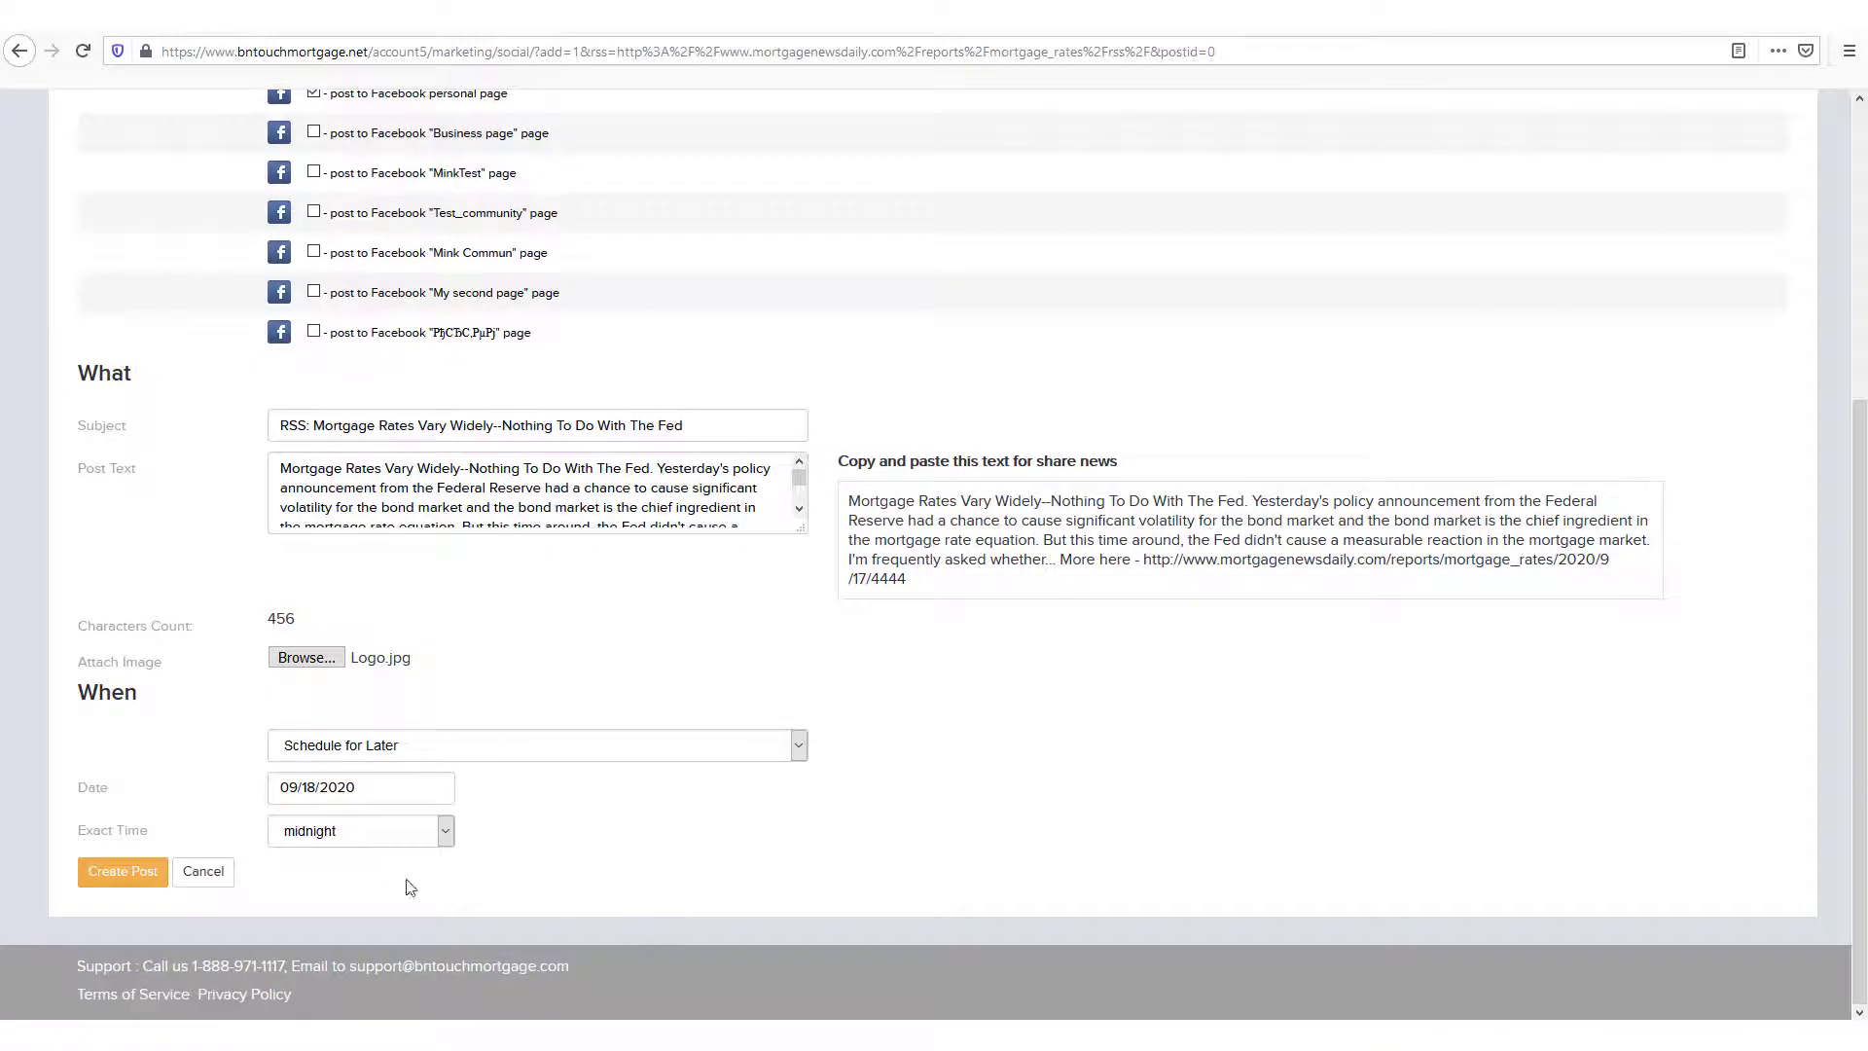
# Set the post's date to 09/21/2020 and exact time to 10 am, and create the post.
pyautogui.click(334, 789)
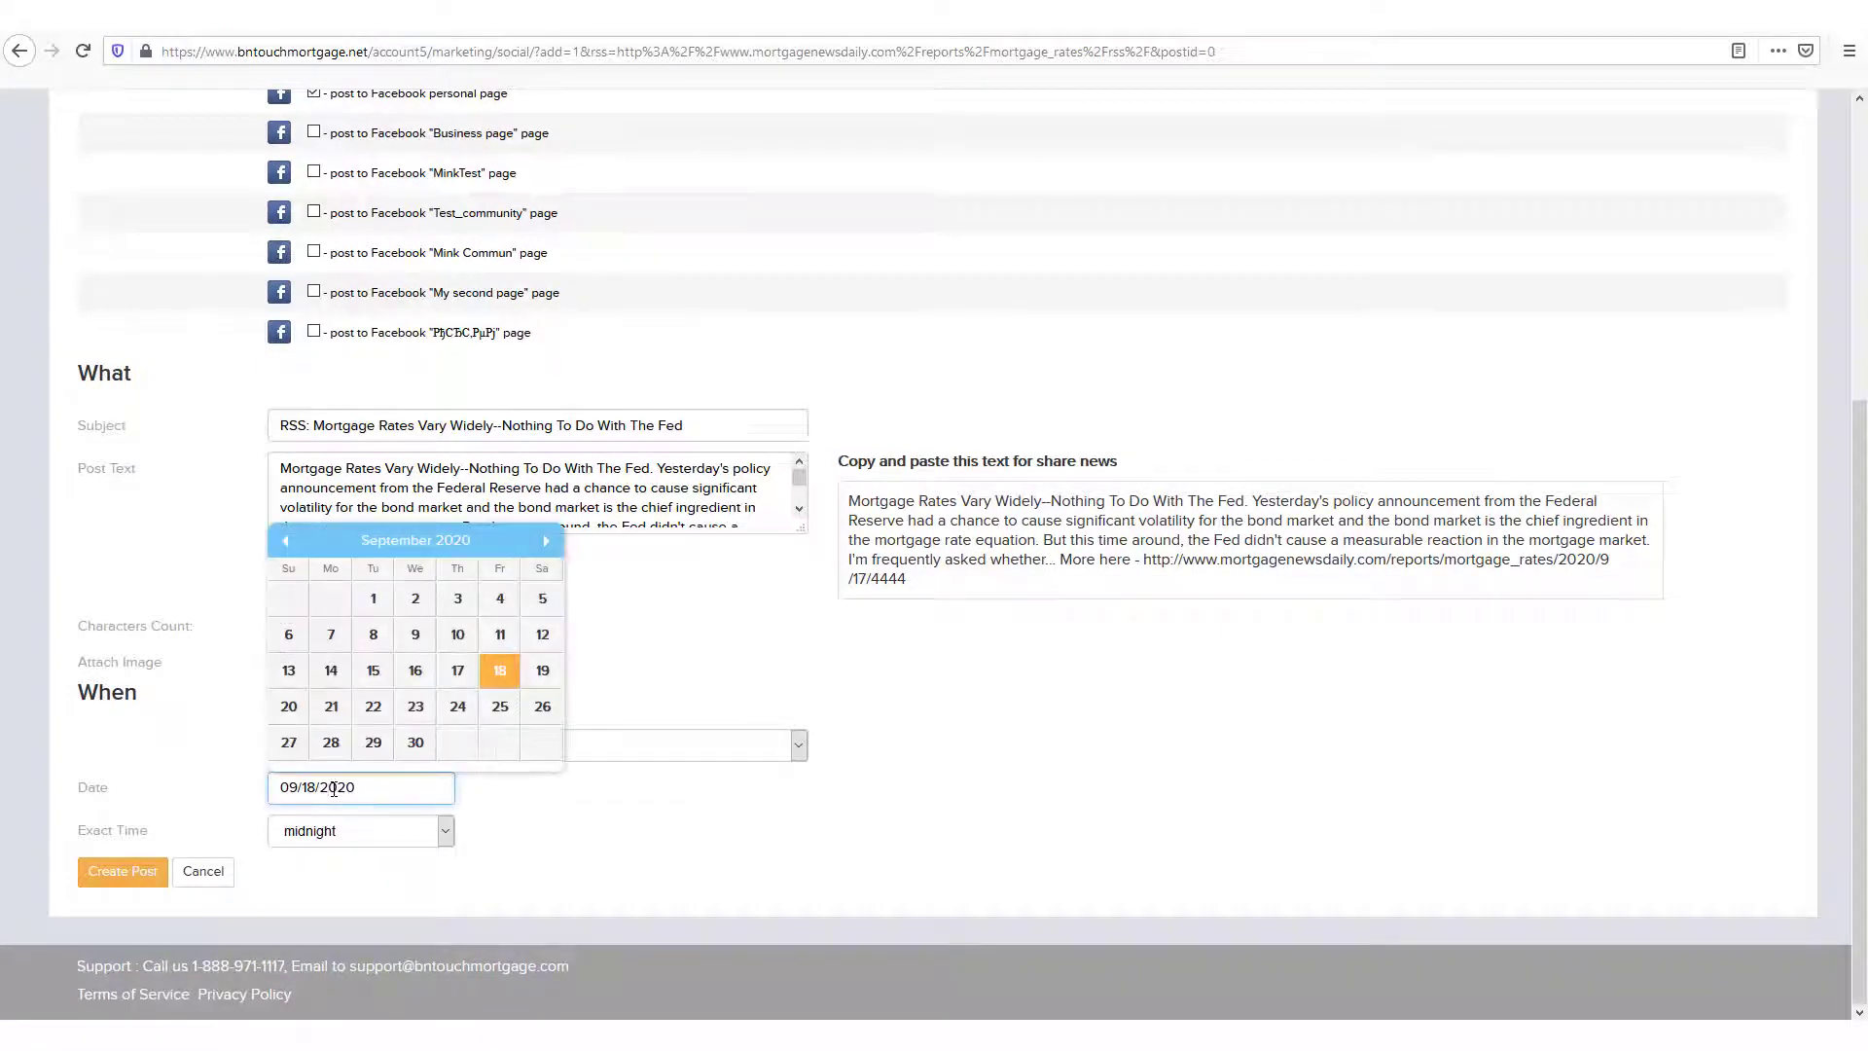
pyautogui.click(331, 706)
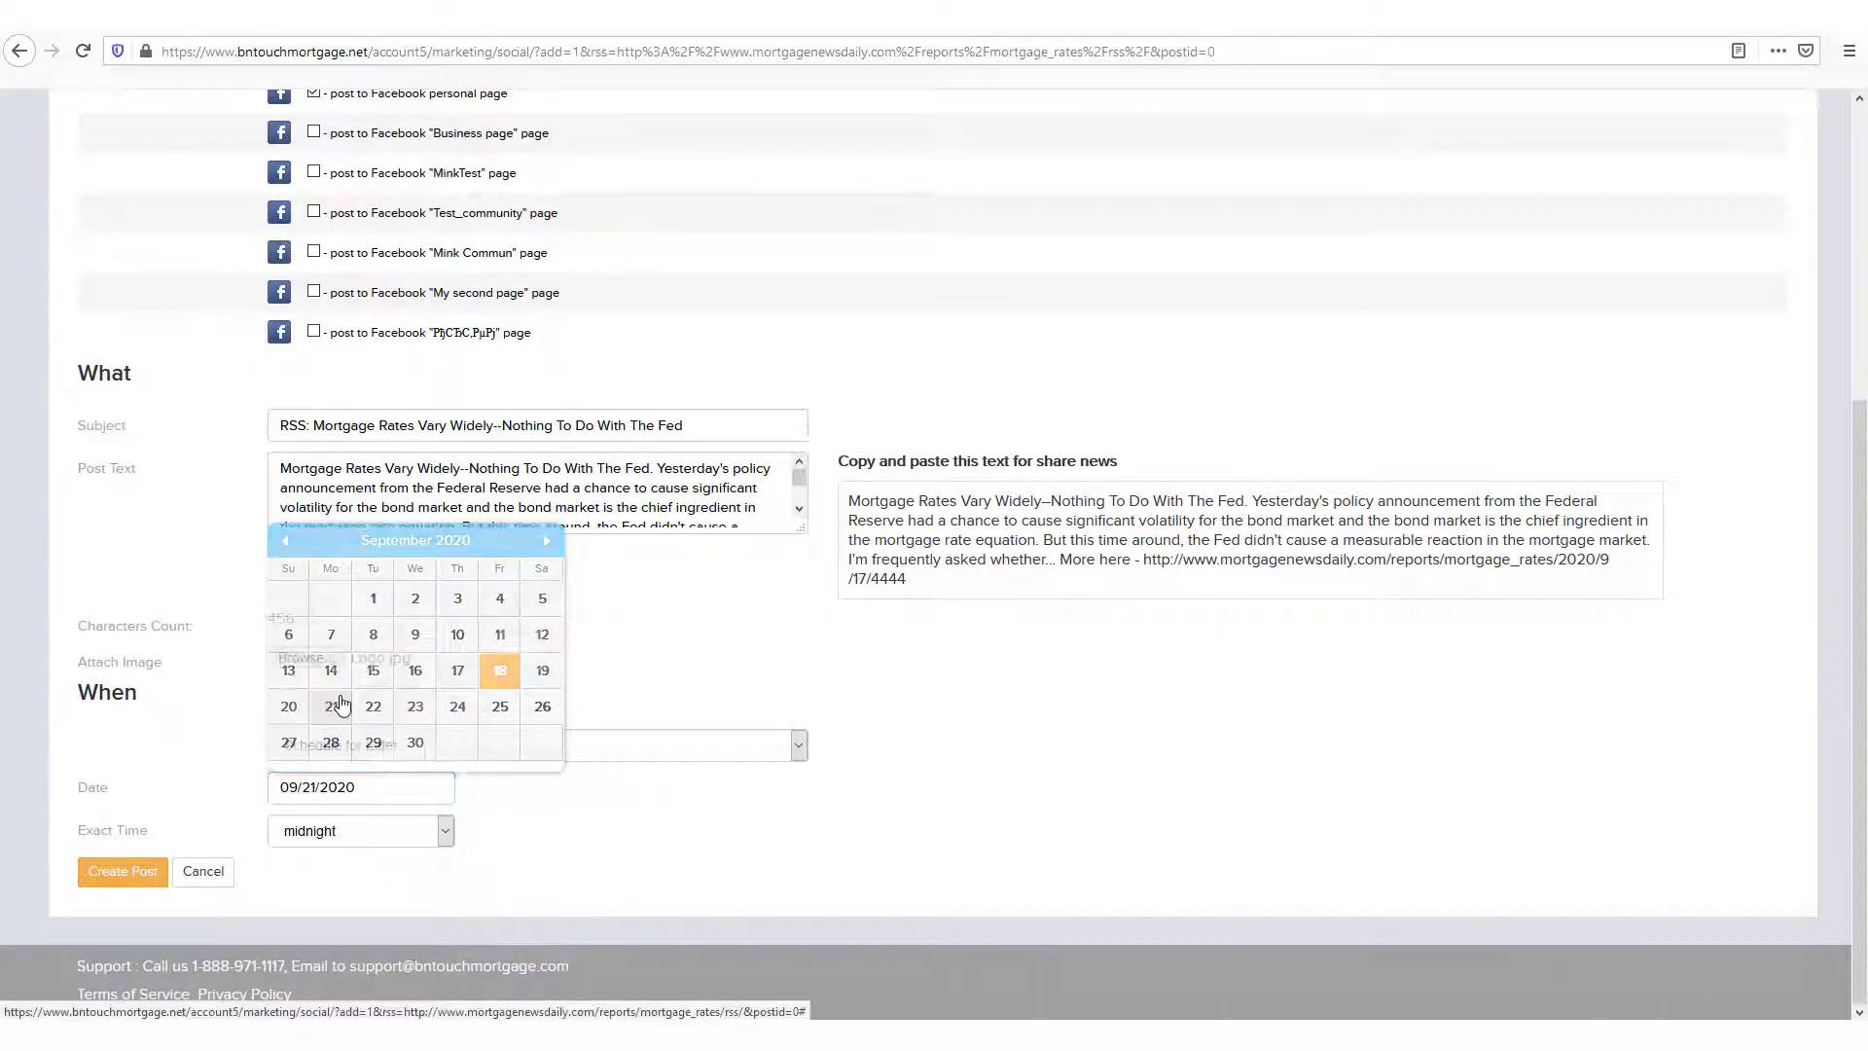
pyautogui.click(362, 839)
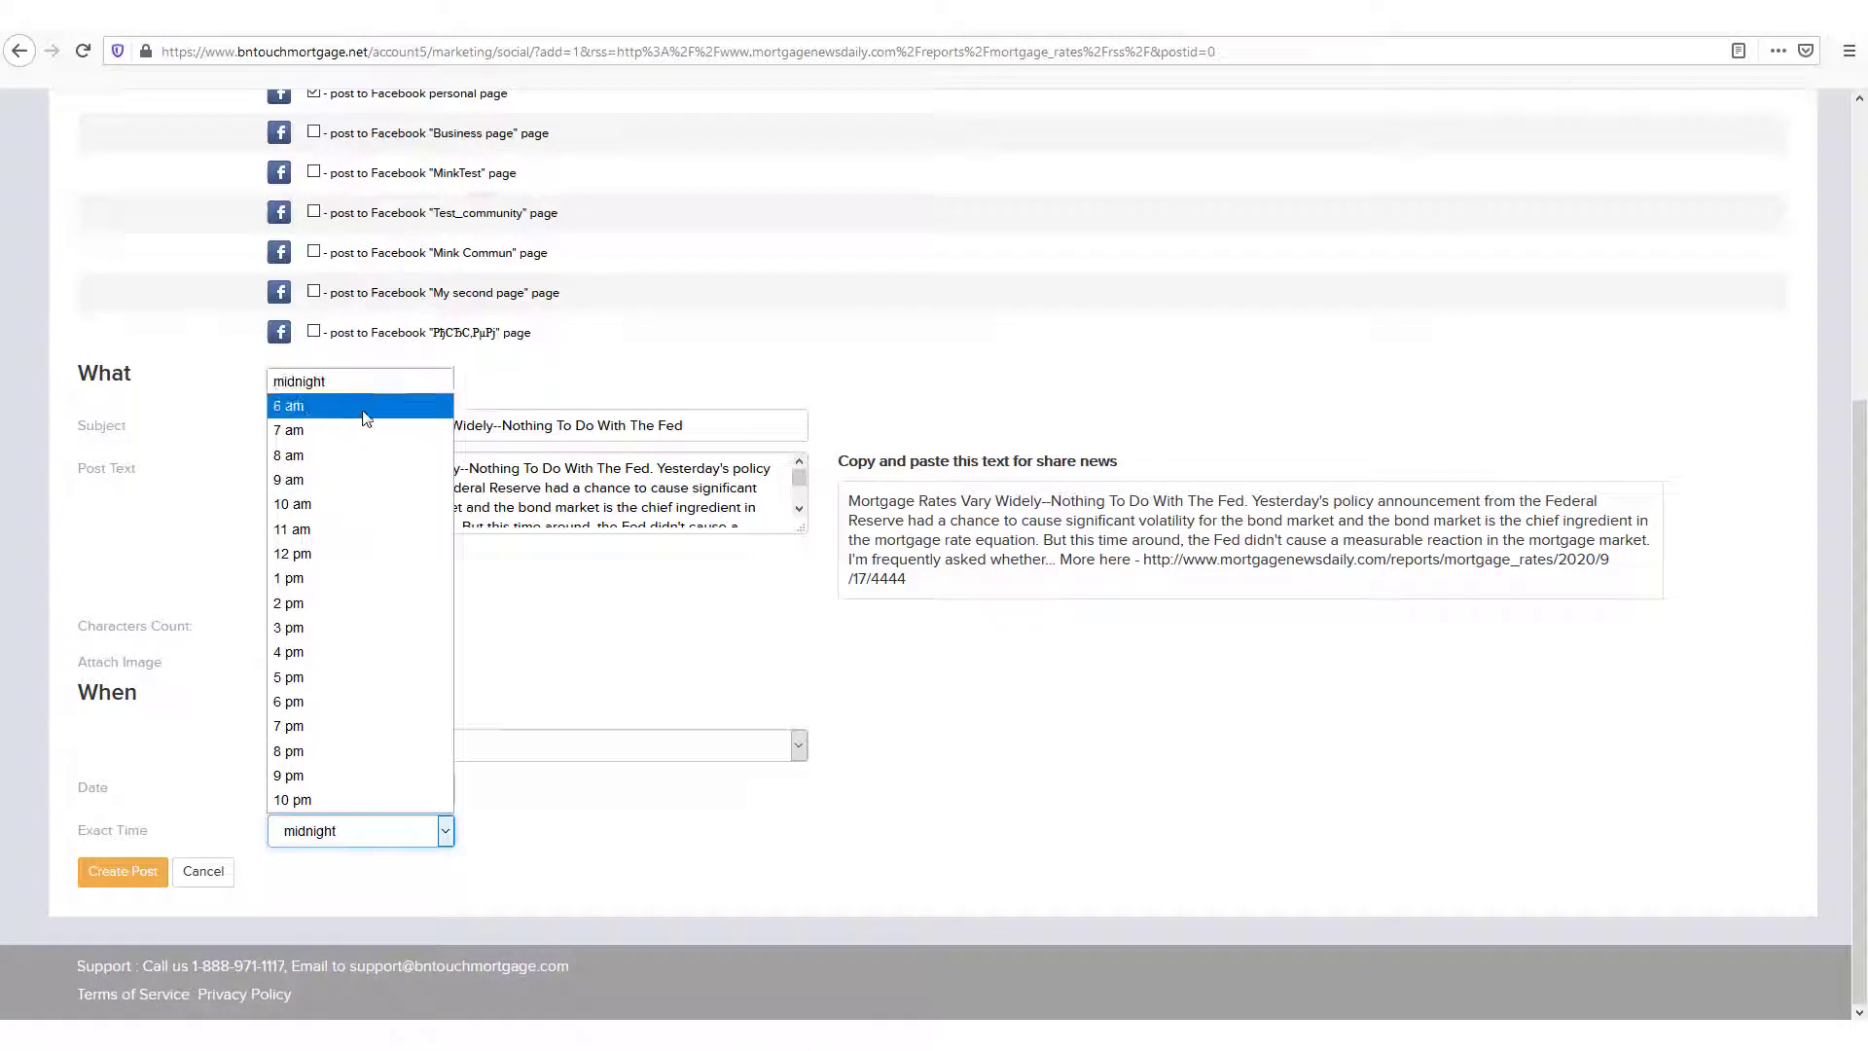
pyautogui.click(317, 504)
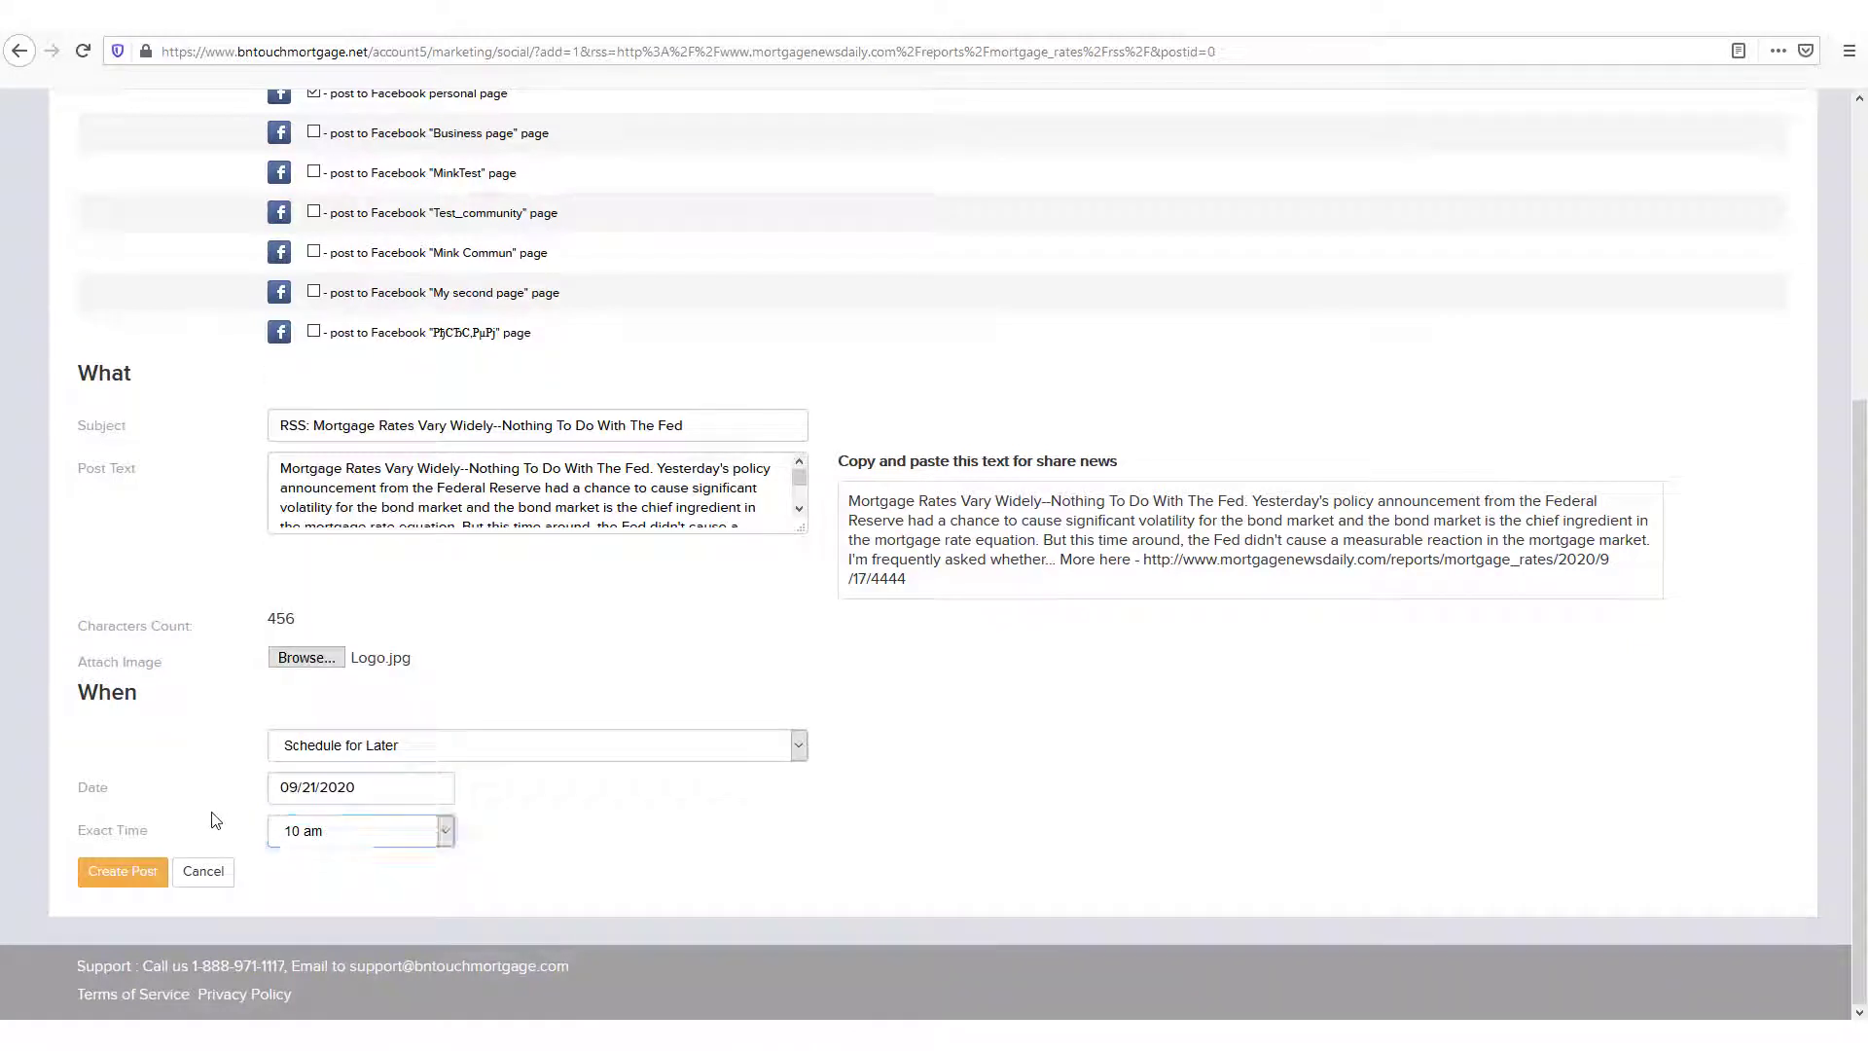
pyautogui.click(530, 617)
pyautogui.click(147, 855)
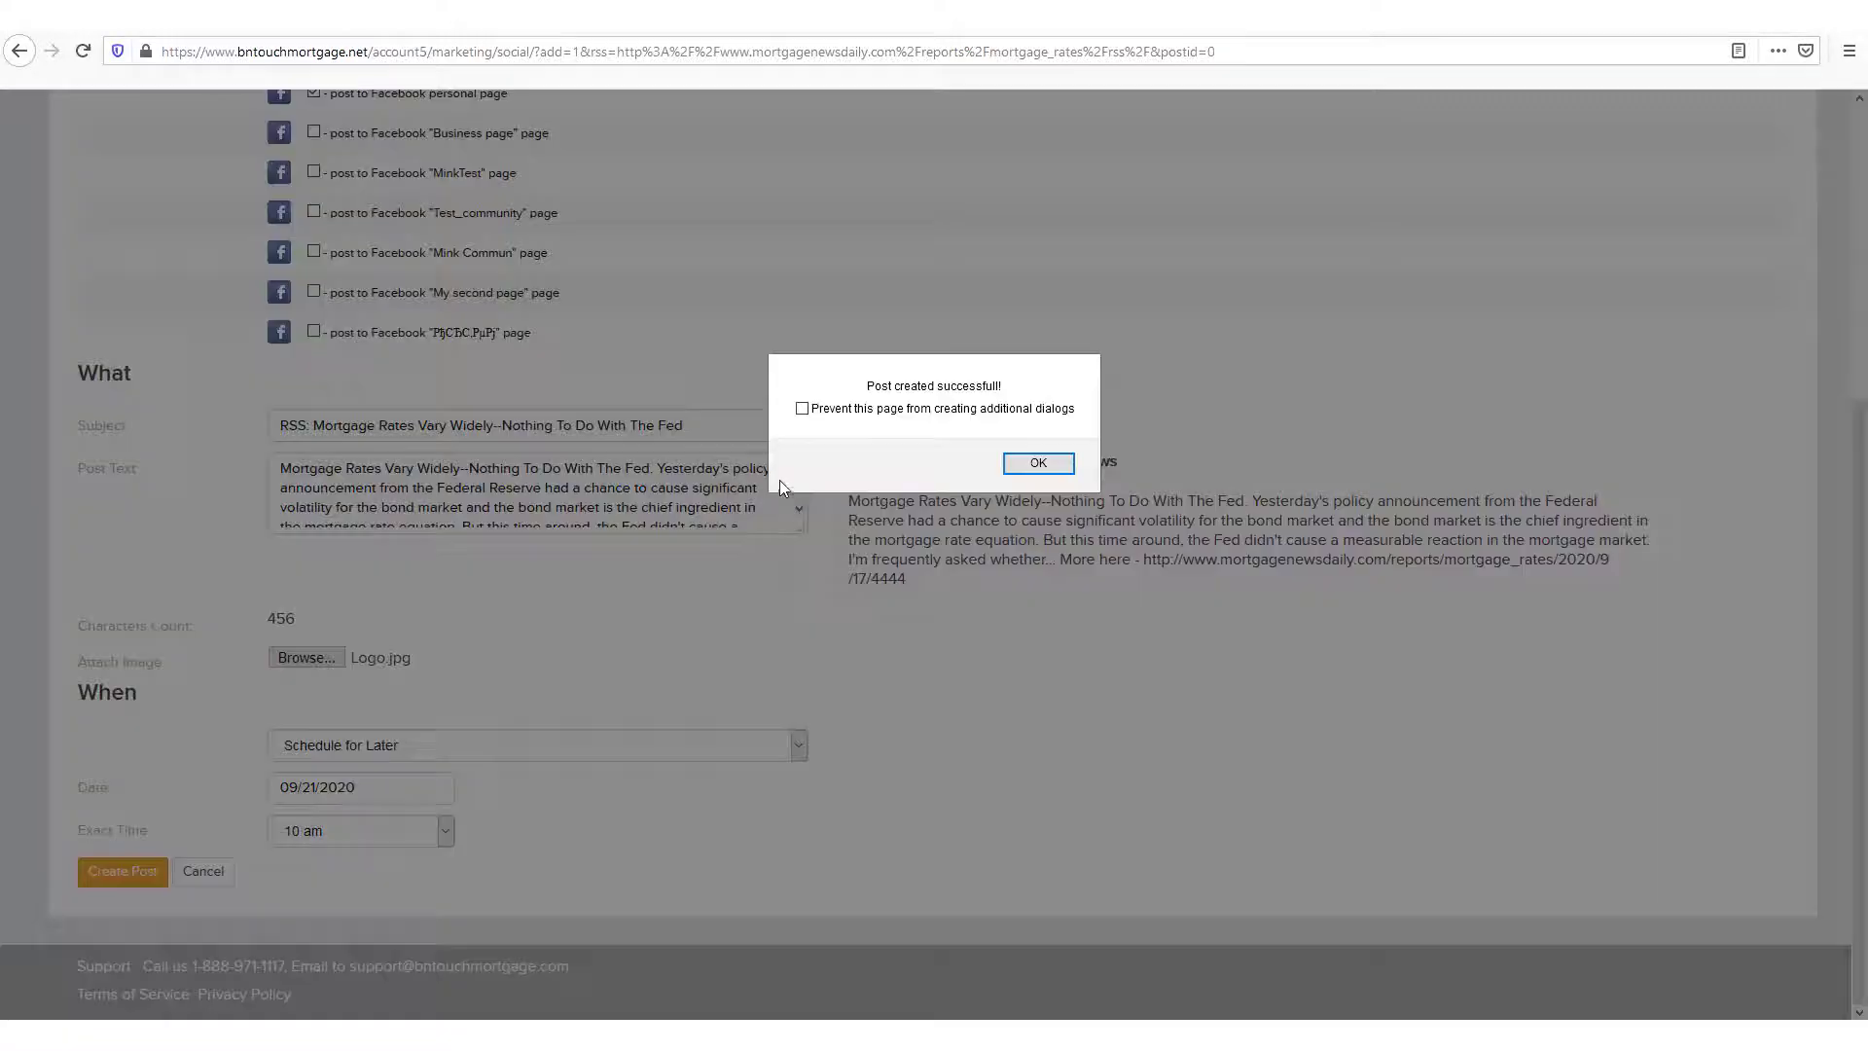
pyautogui.click(1012, 463)
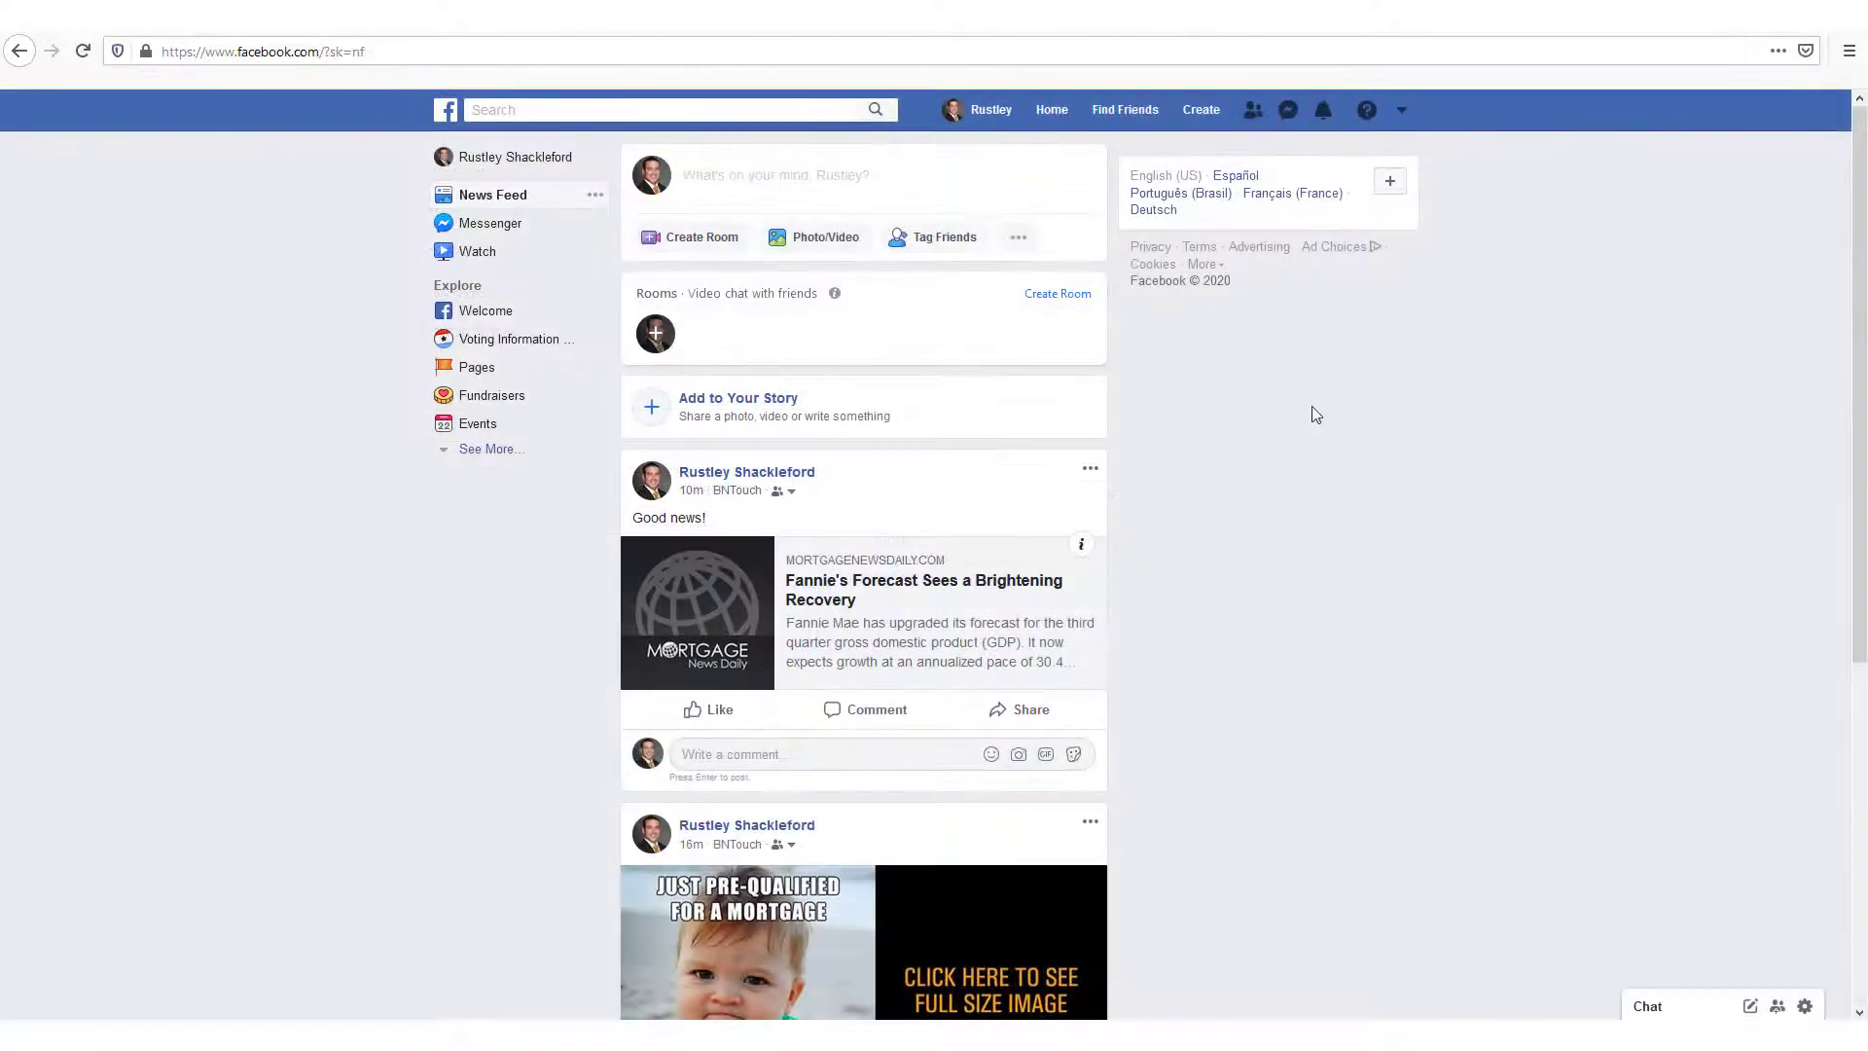
# Check the recent BNTouch posts in the Facebook news feed and return to the Scheduled Social Media Posts list.
pyautogui.scroll(-3, 1292, 402)
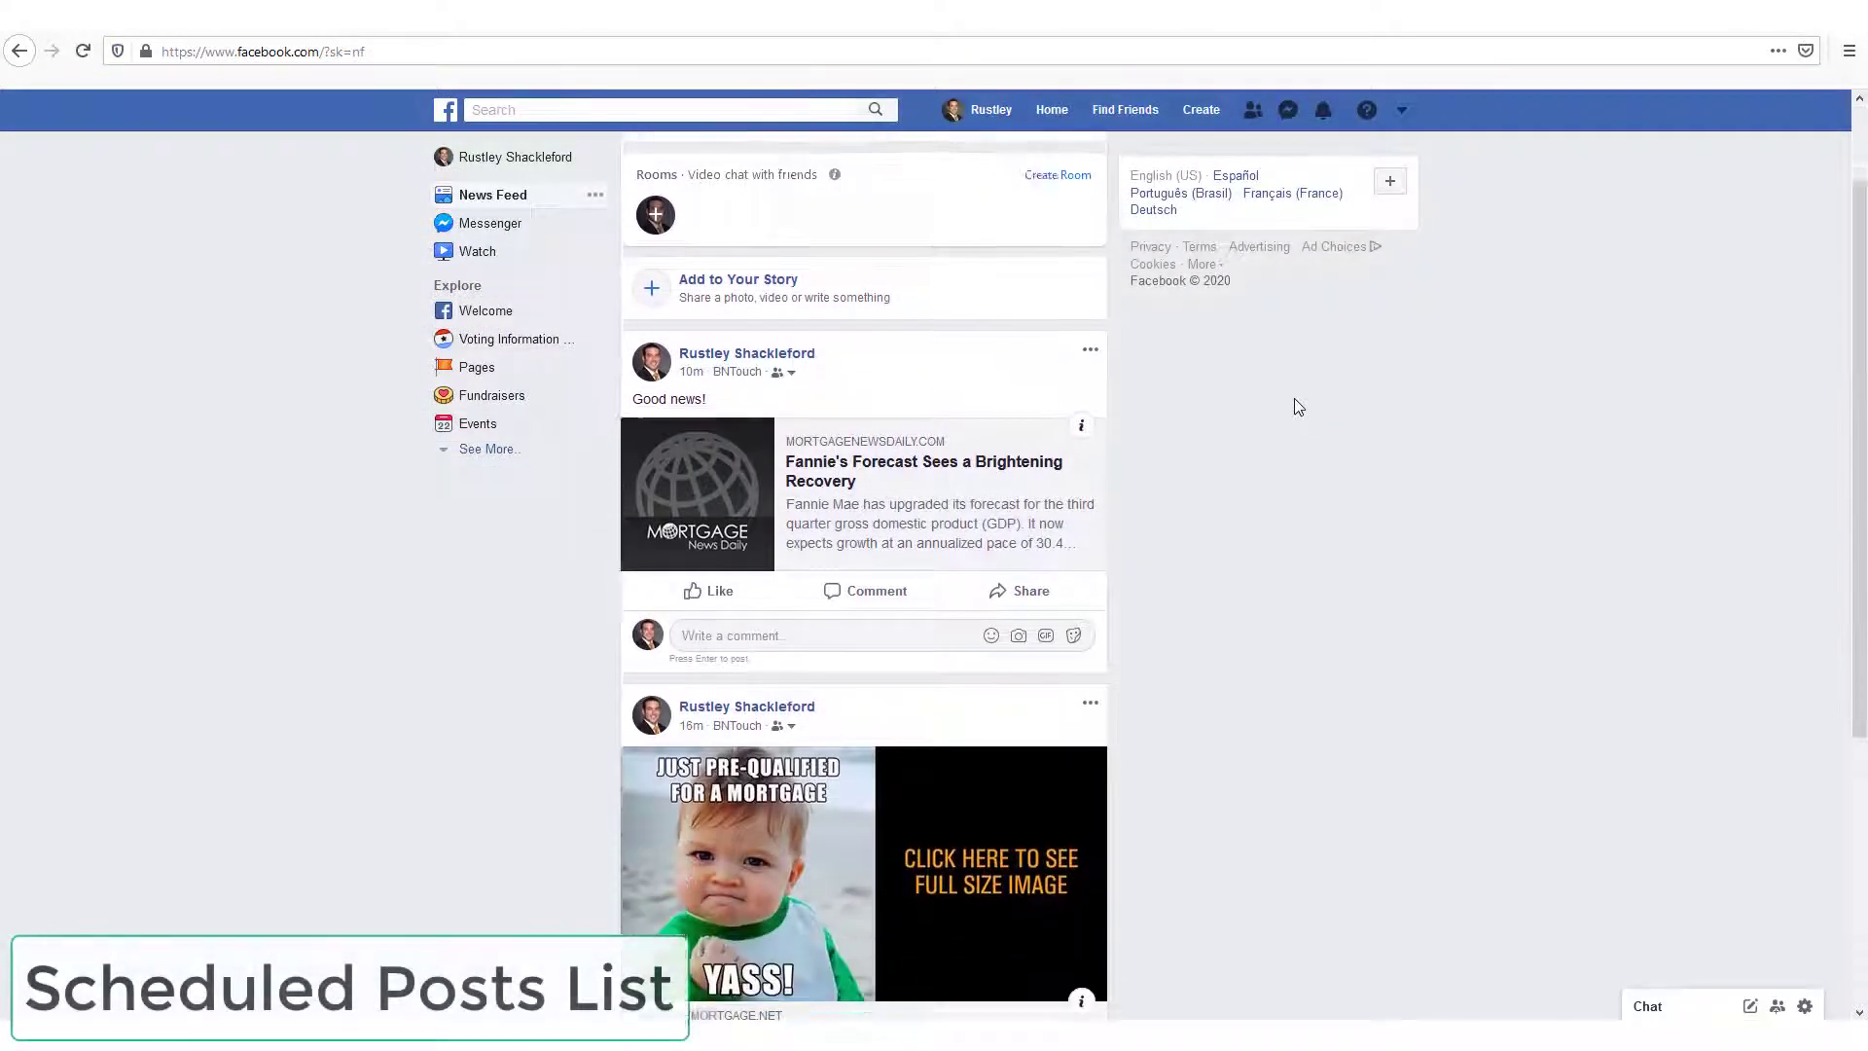
pyautogui.click(1030, 755)
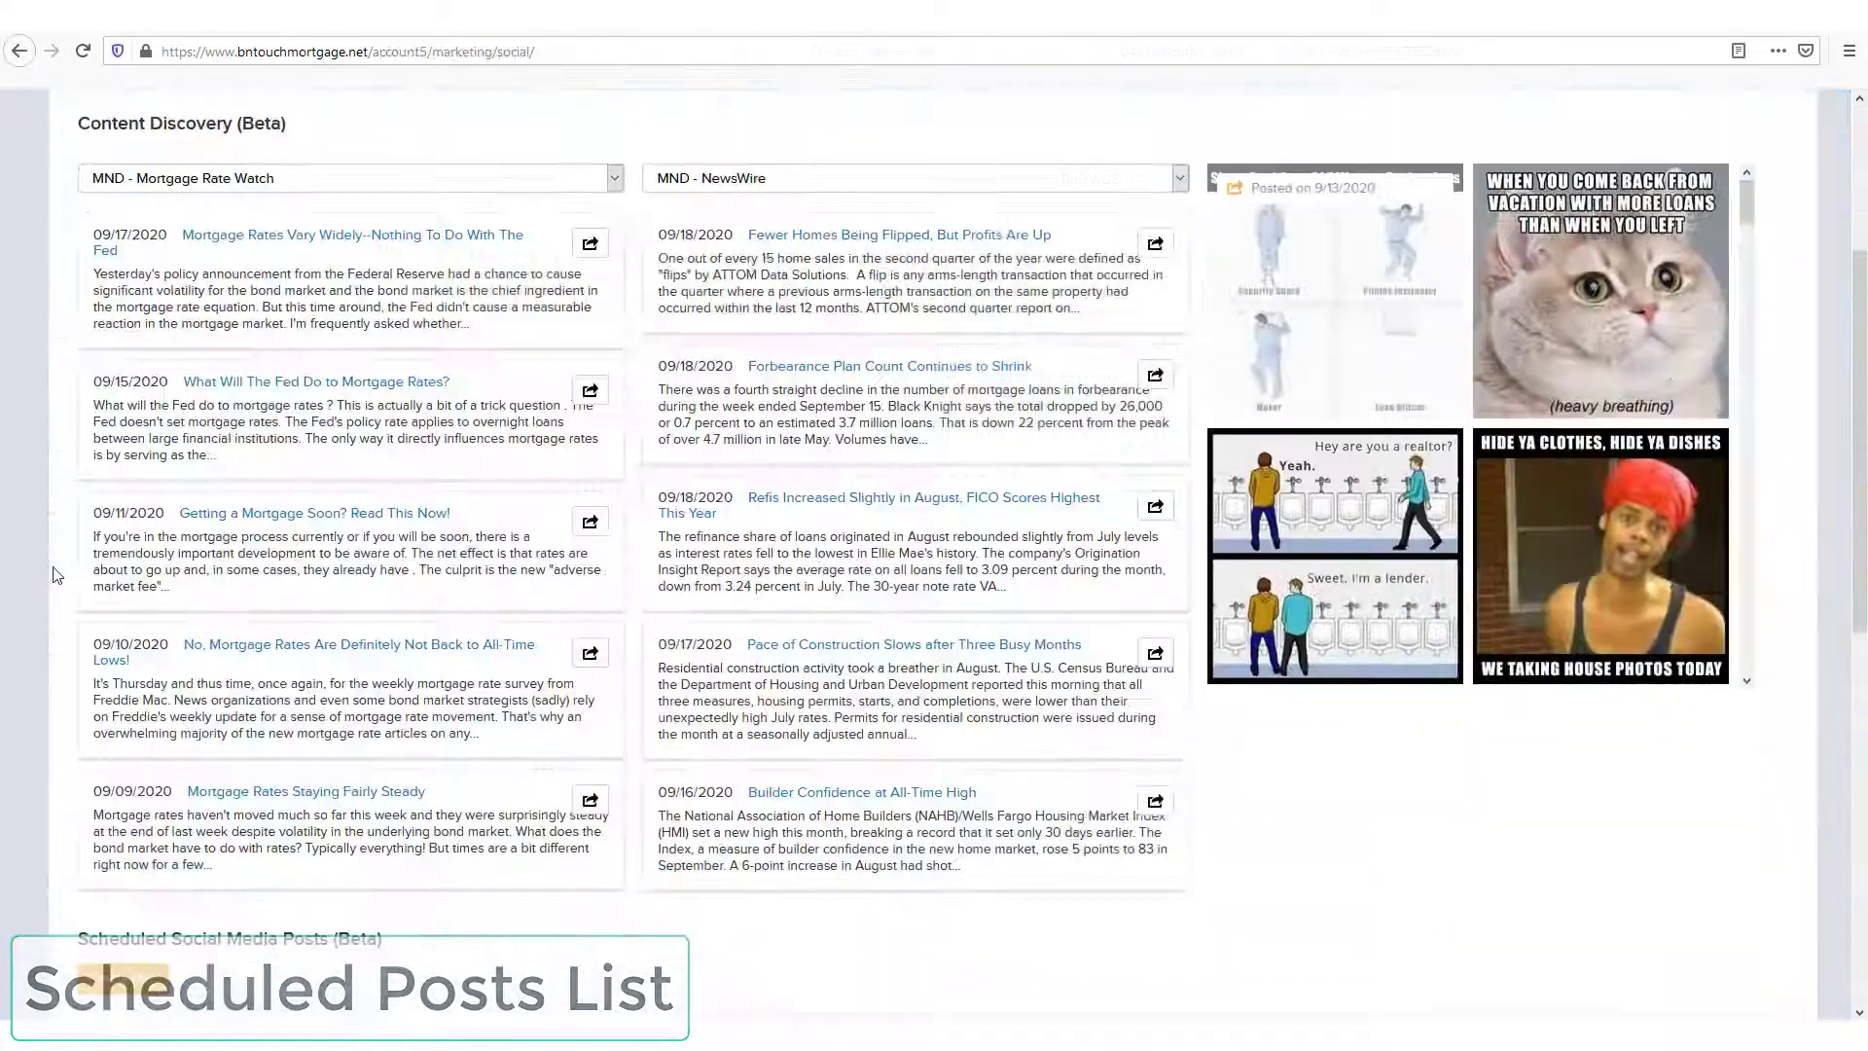
pyautogui.scroll(-5, 54, 574)
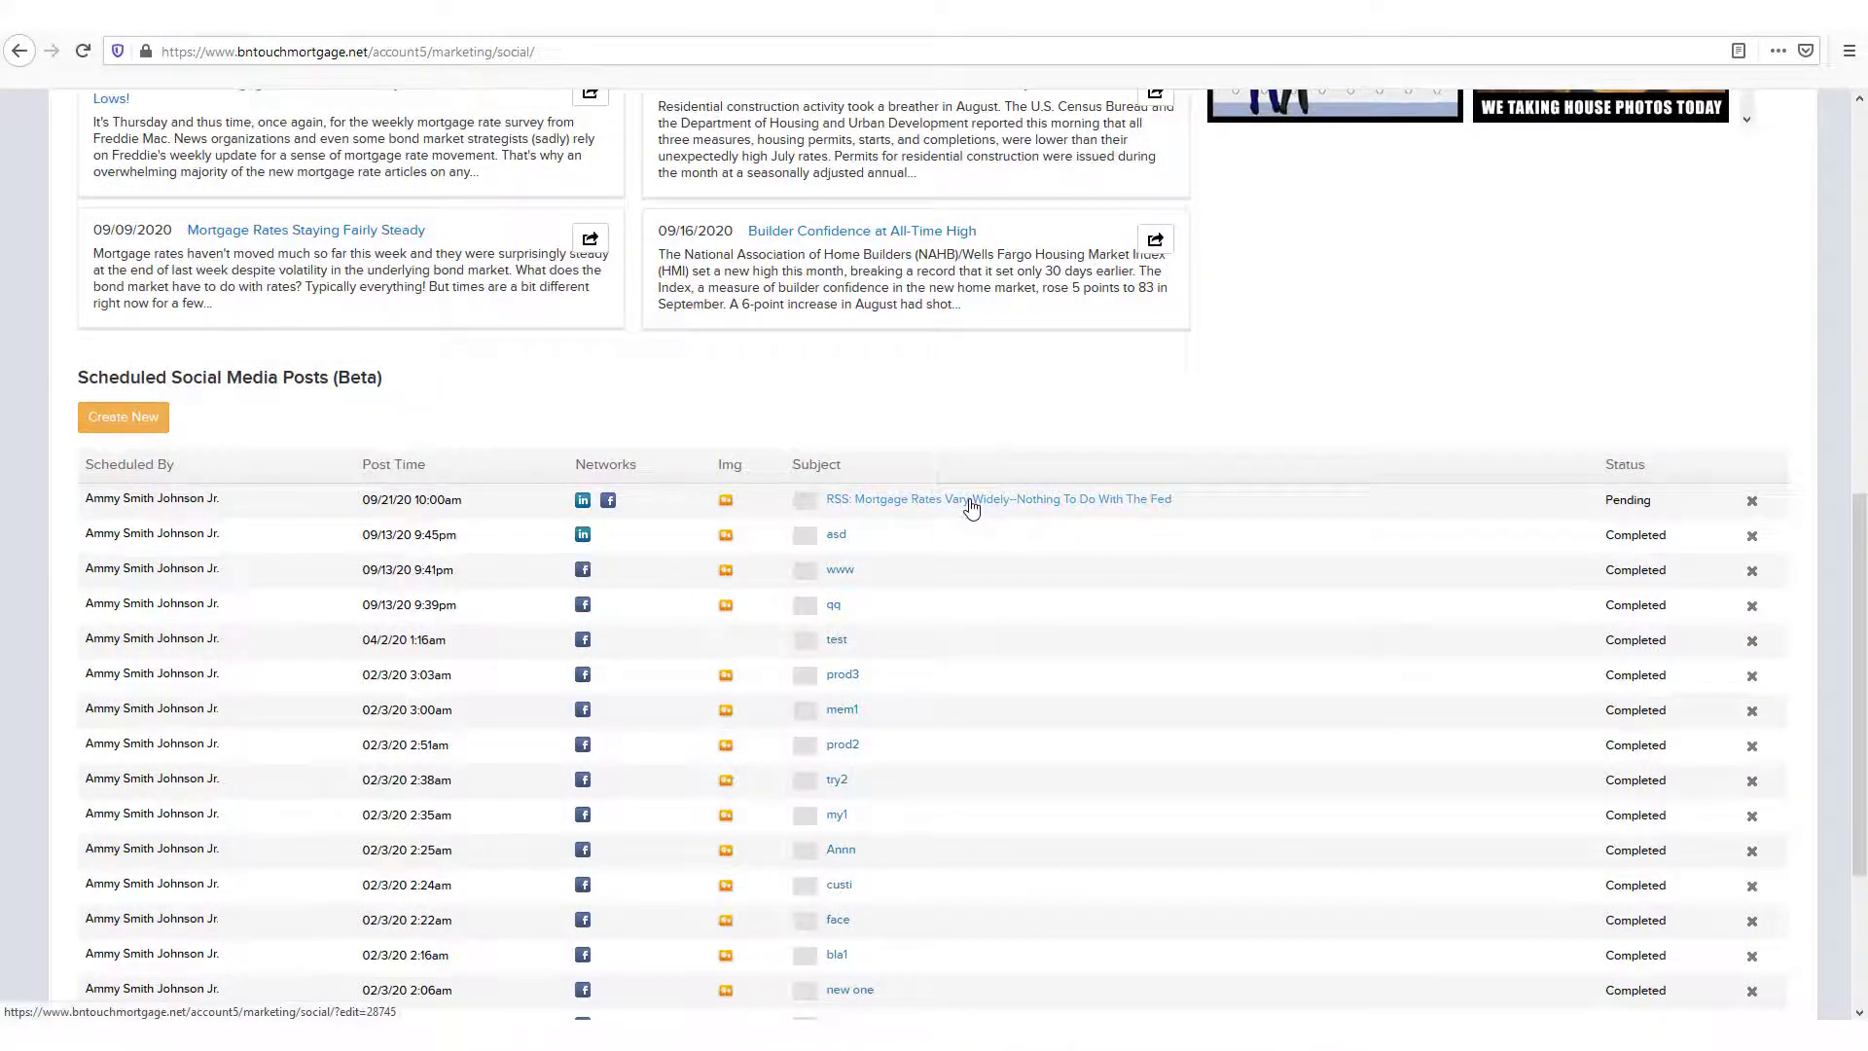
# Review the settings of the pending "RSS: Mortgage Rates Vary Widely--Nothing To Do With The Fed" post and leave it without updating.
pyautogui.click(971, 502)
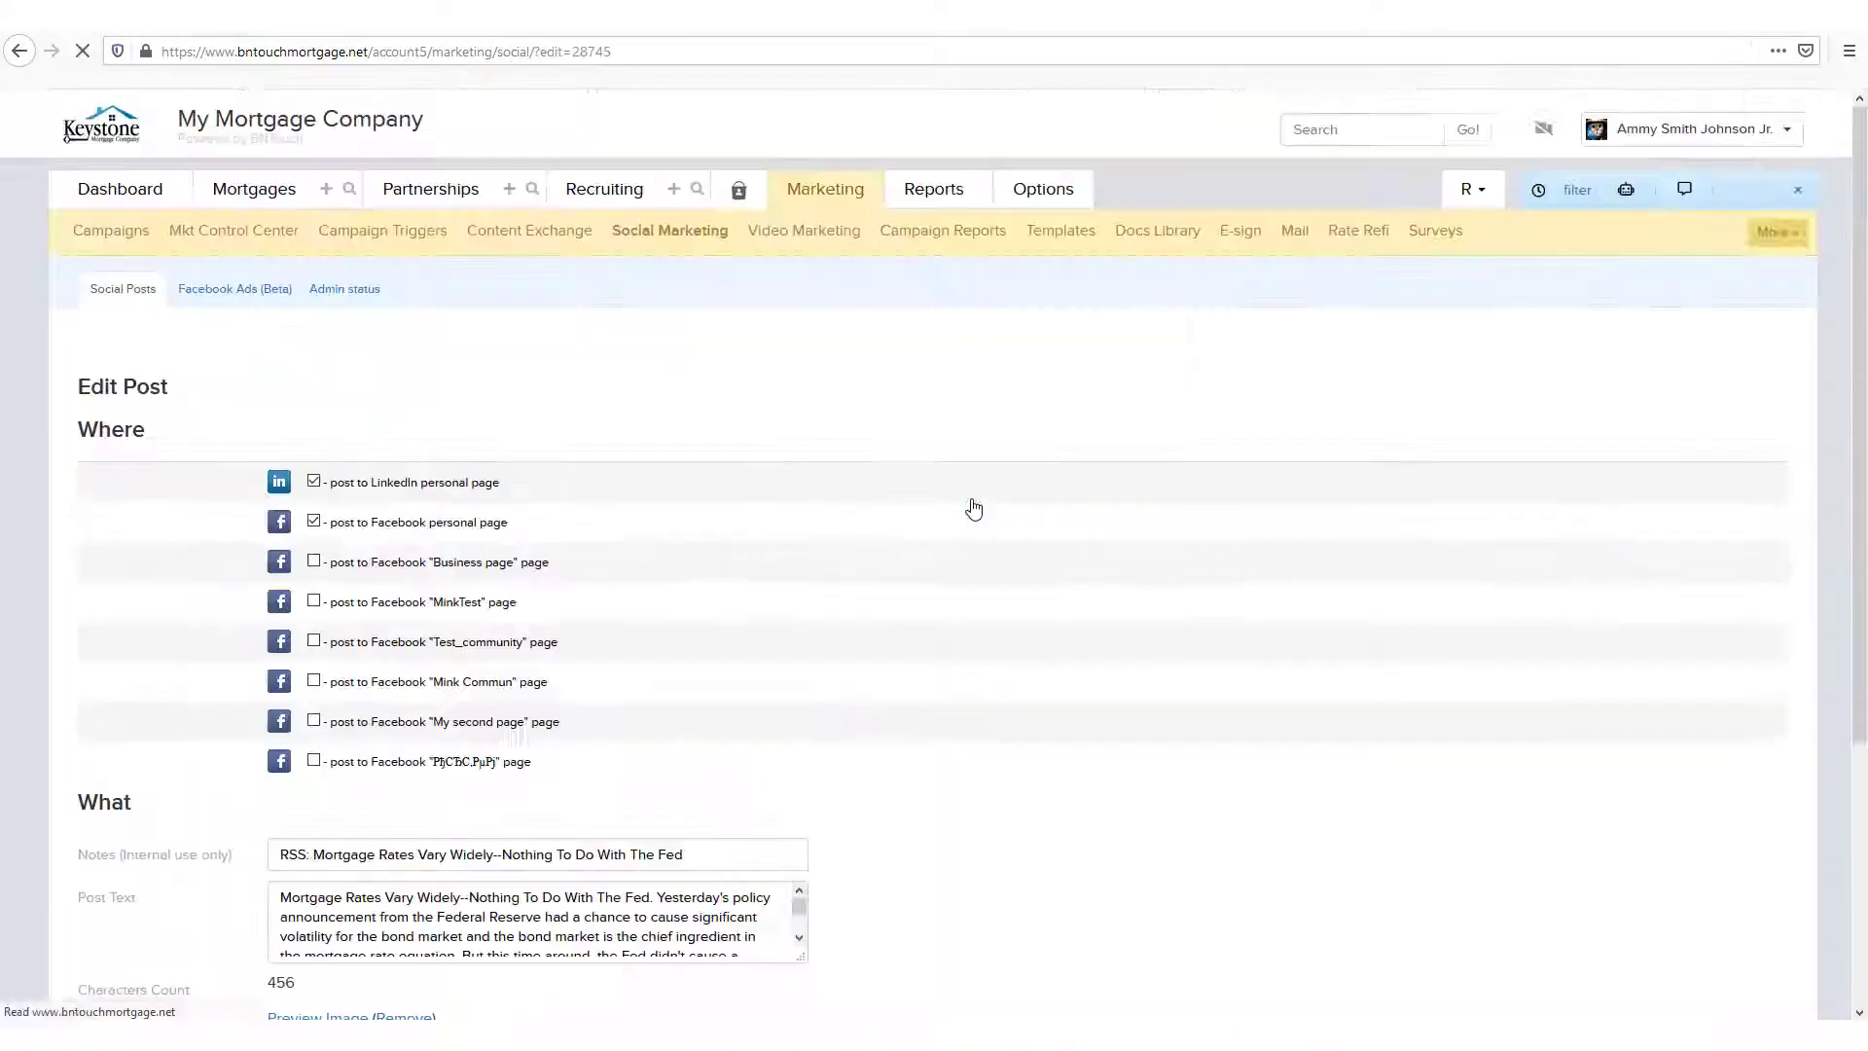
pyautogui.scroll(-4, 972, 507)
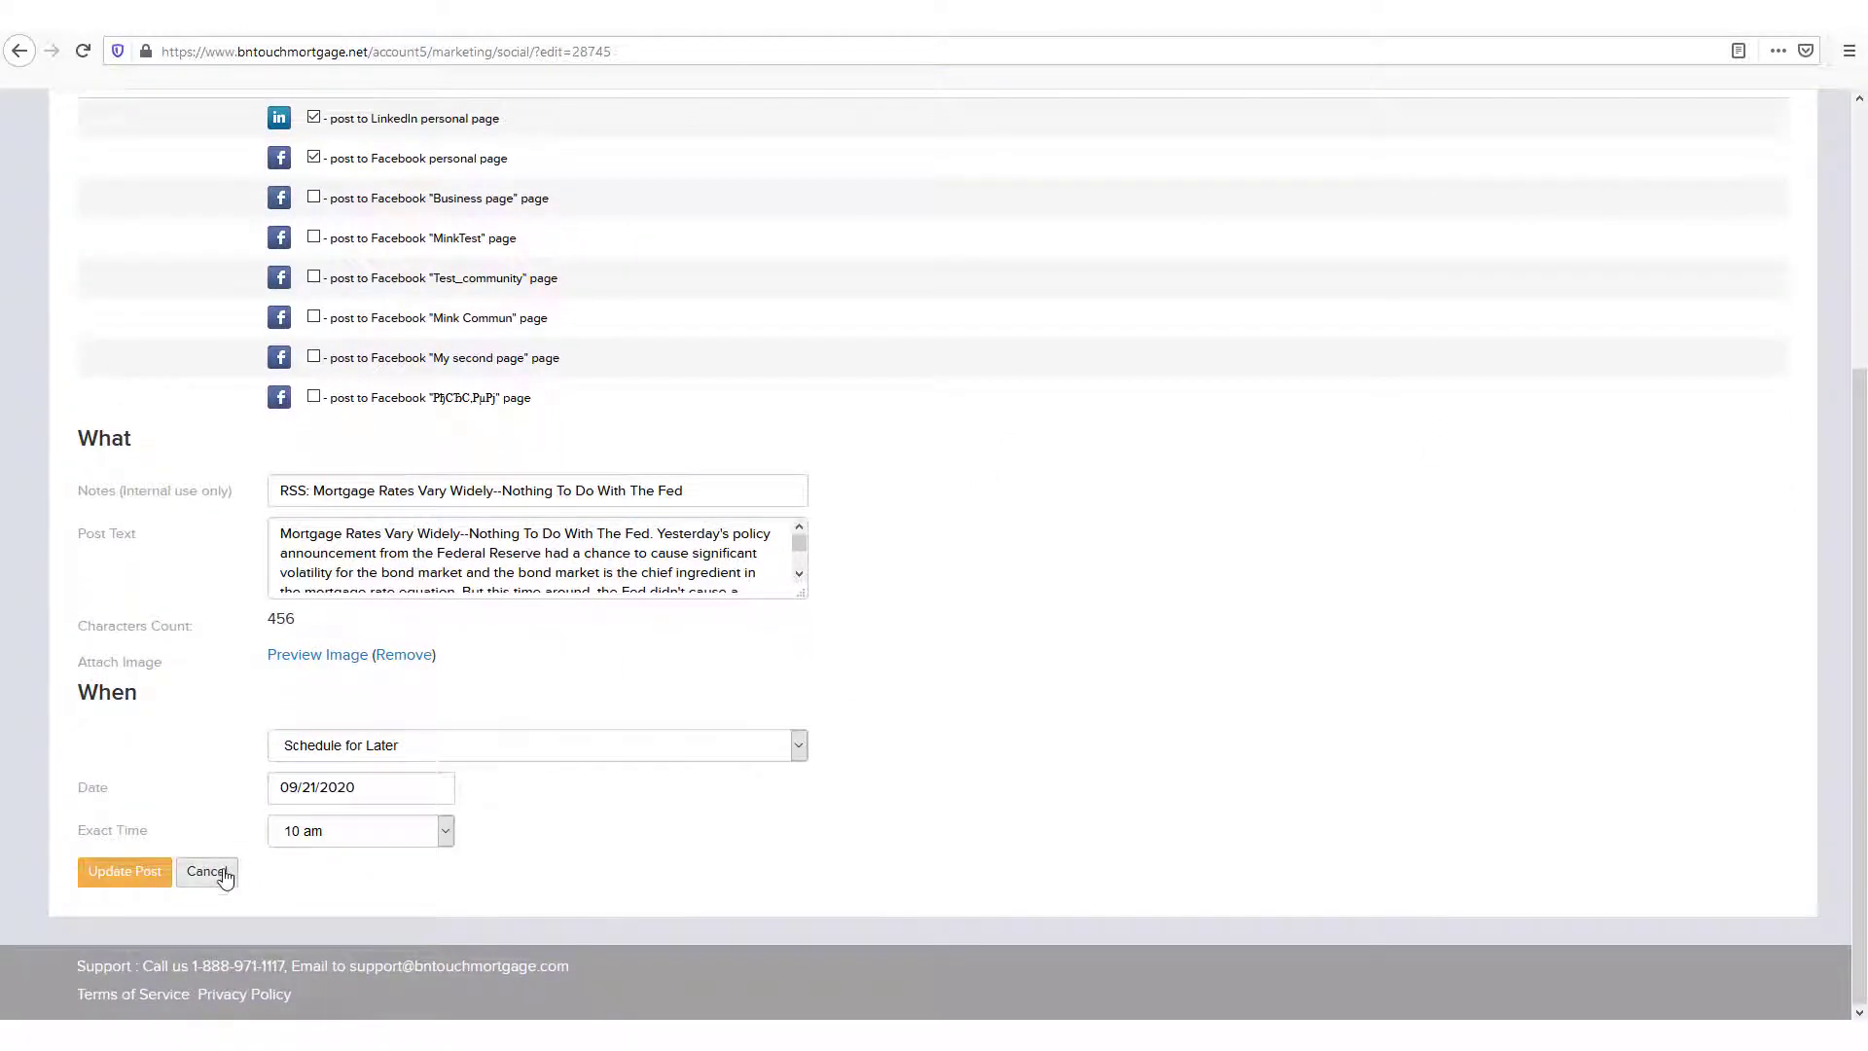
pyautogui.click(222, 873)
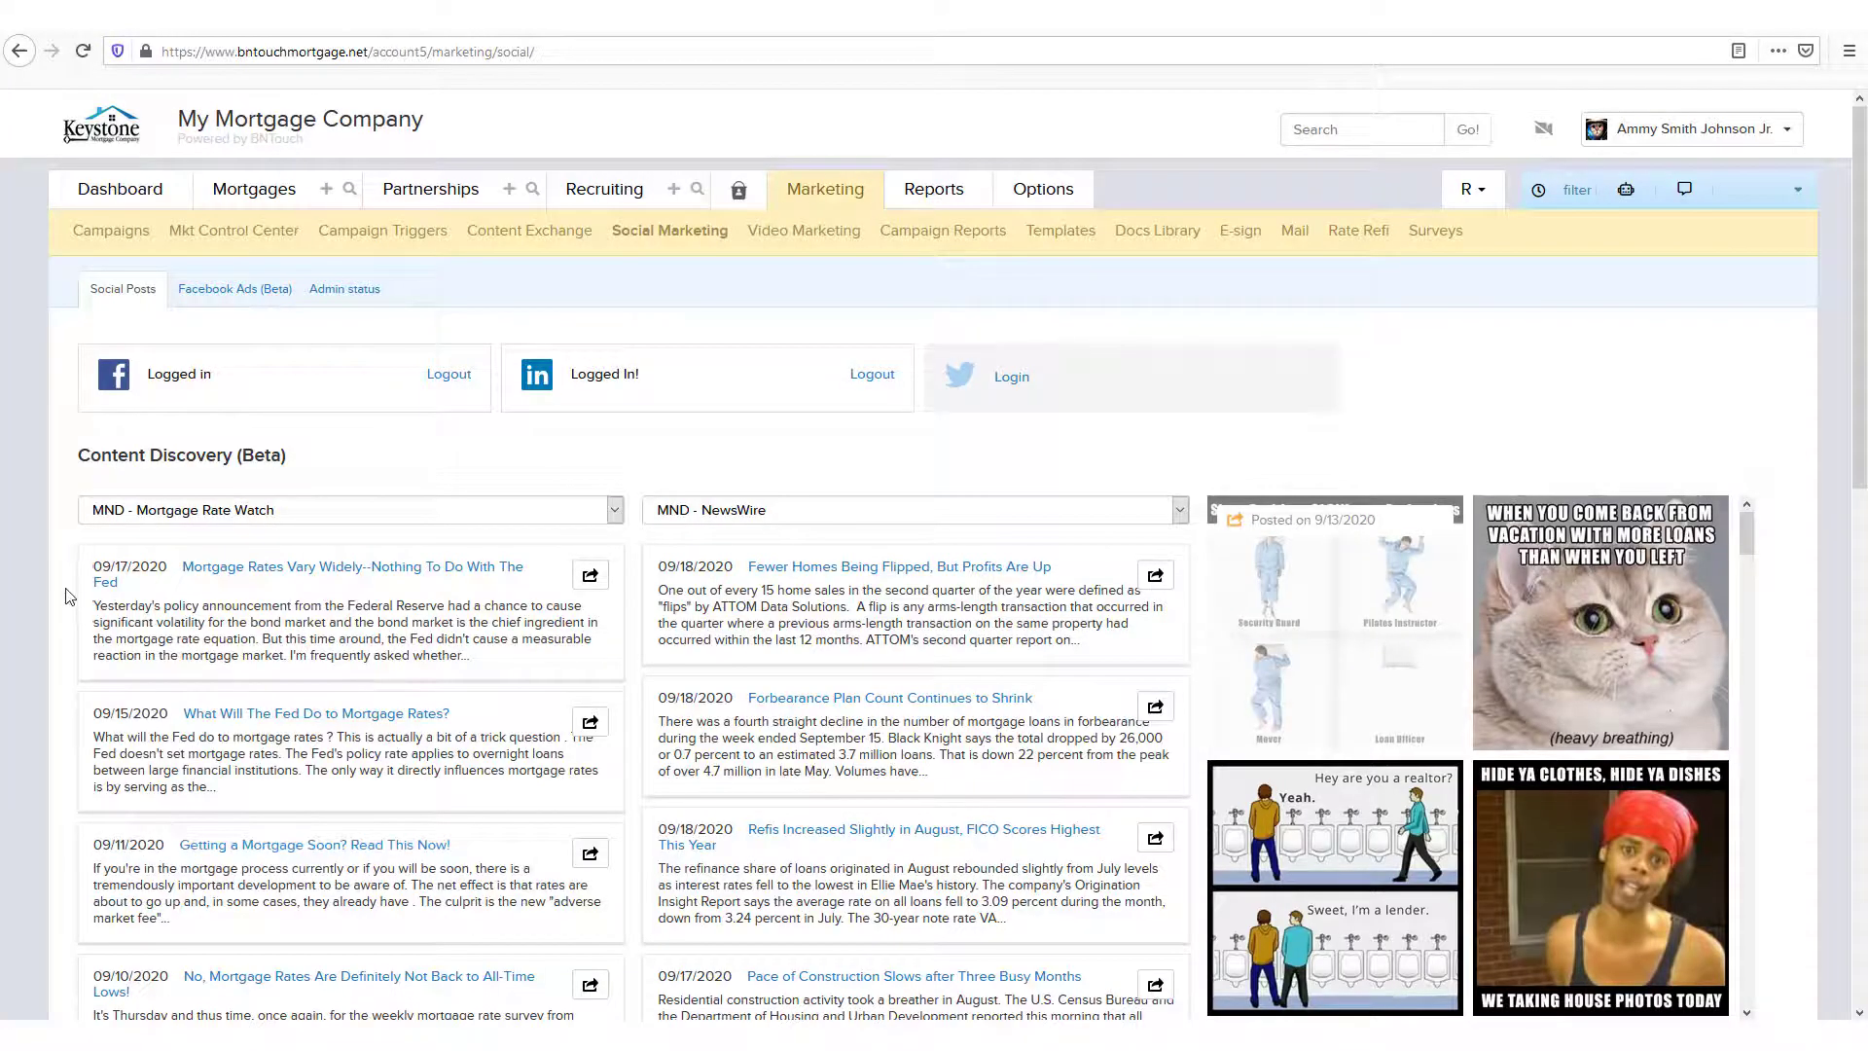
# Start a new blank post from the Scheduled Social Media Posts list and look over its Create/Schedule Post form.
pyautogui.scroll(-10, 60, 595)
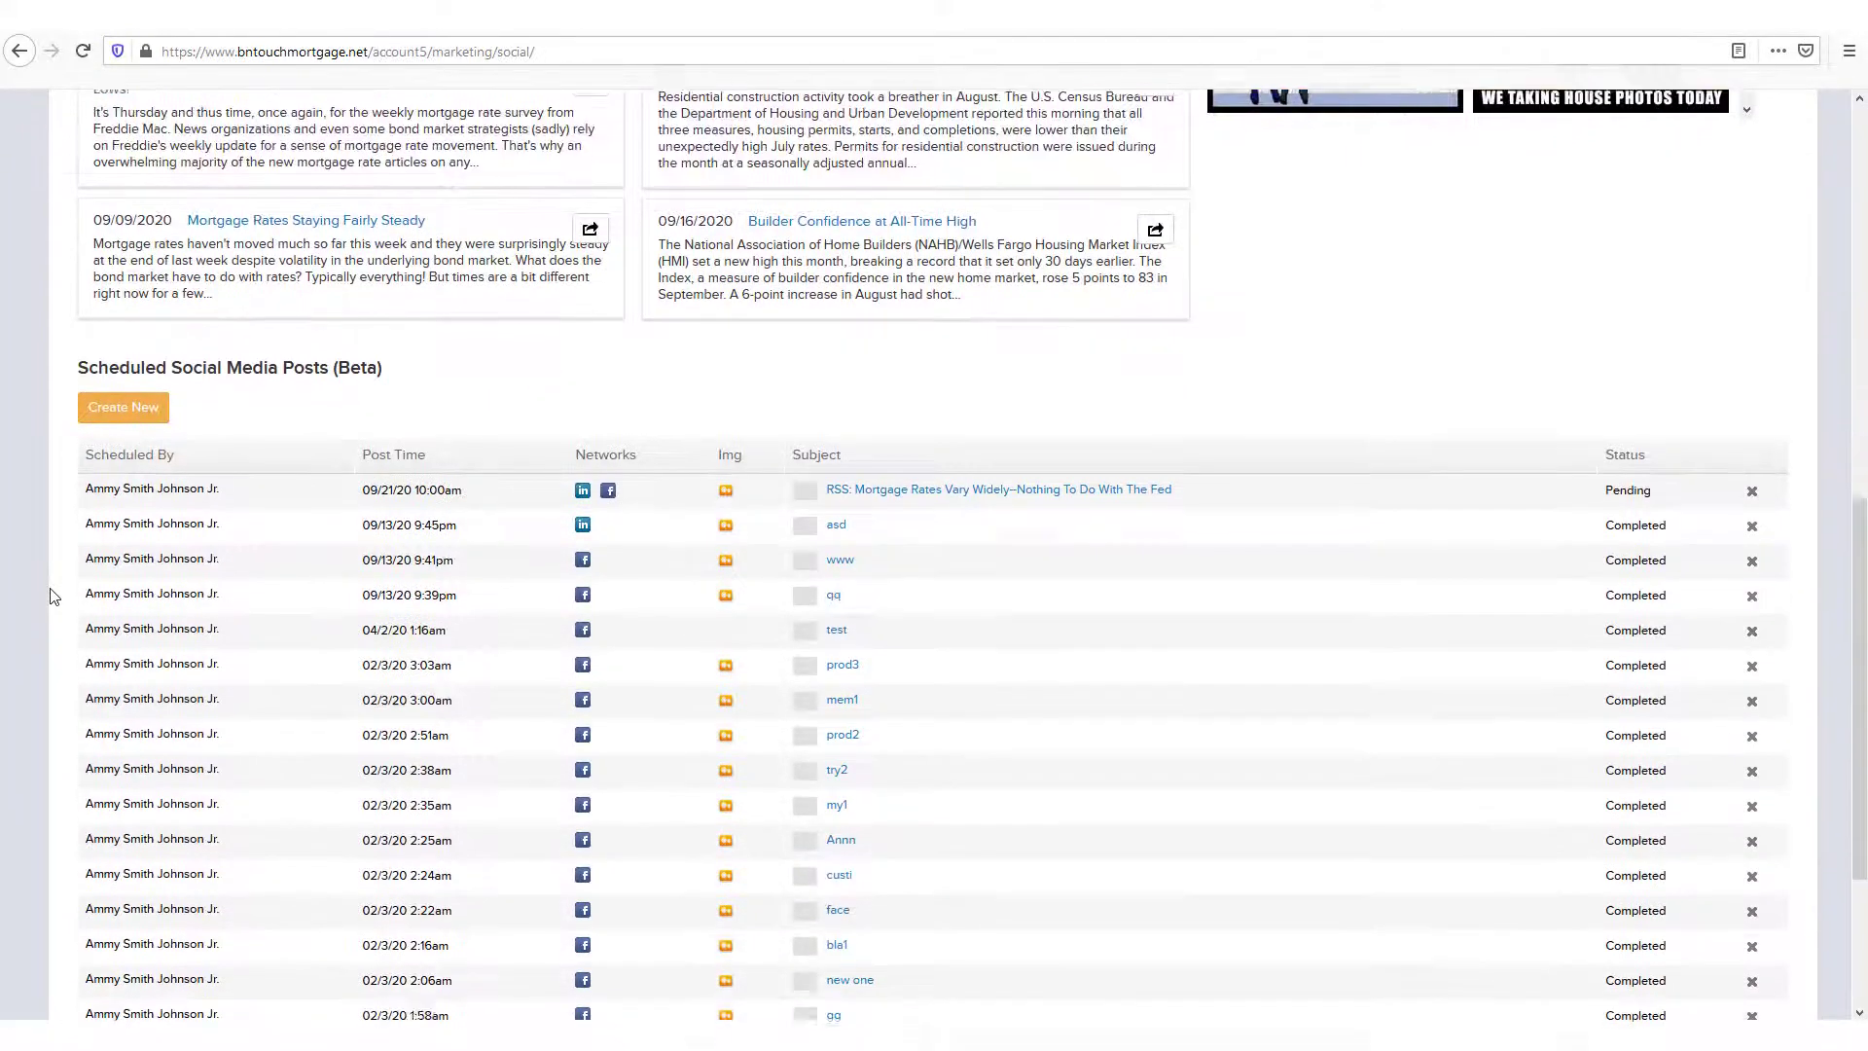
pyautogui.scroll(-1, 53, 595)
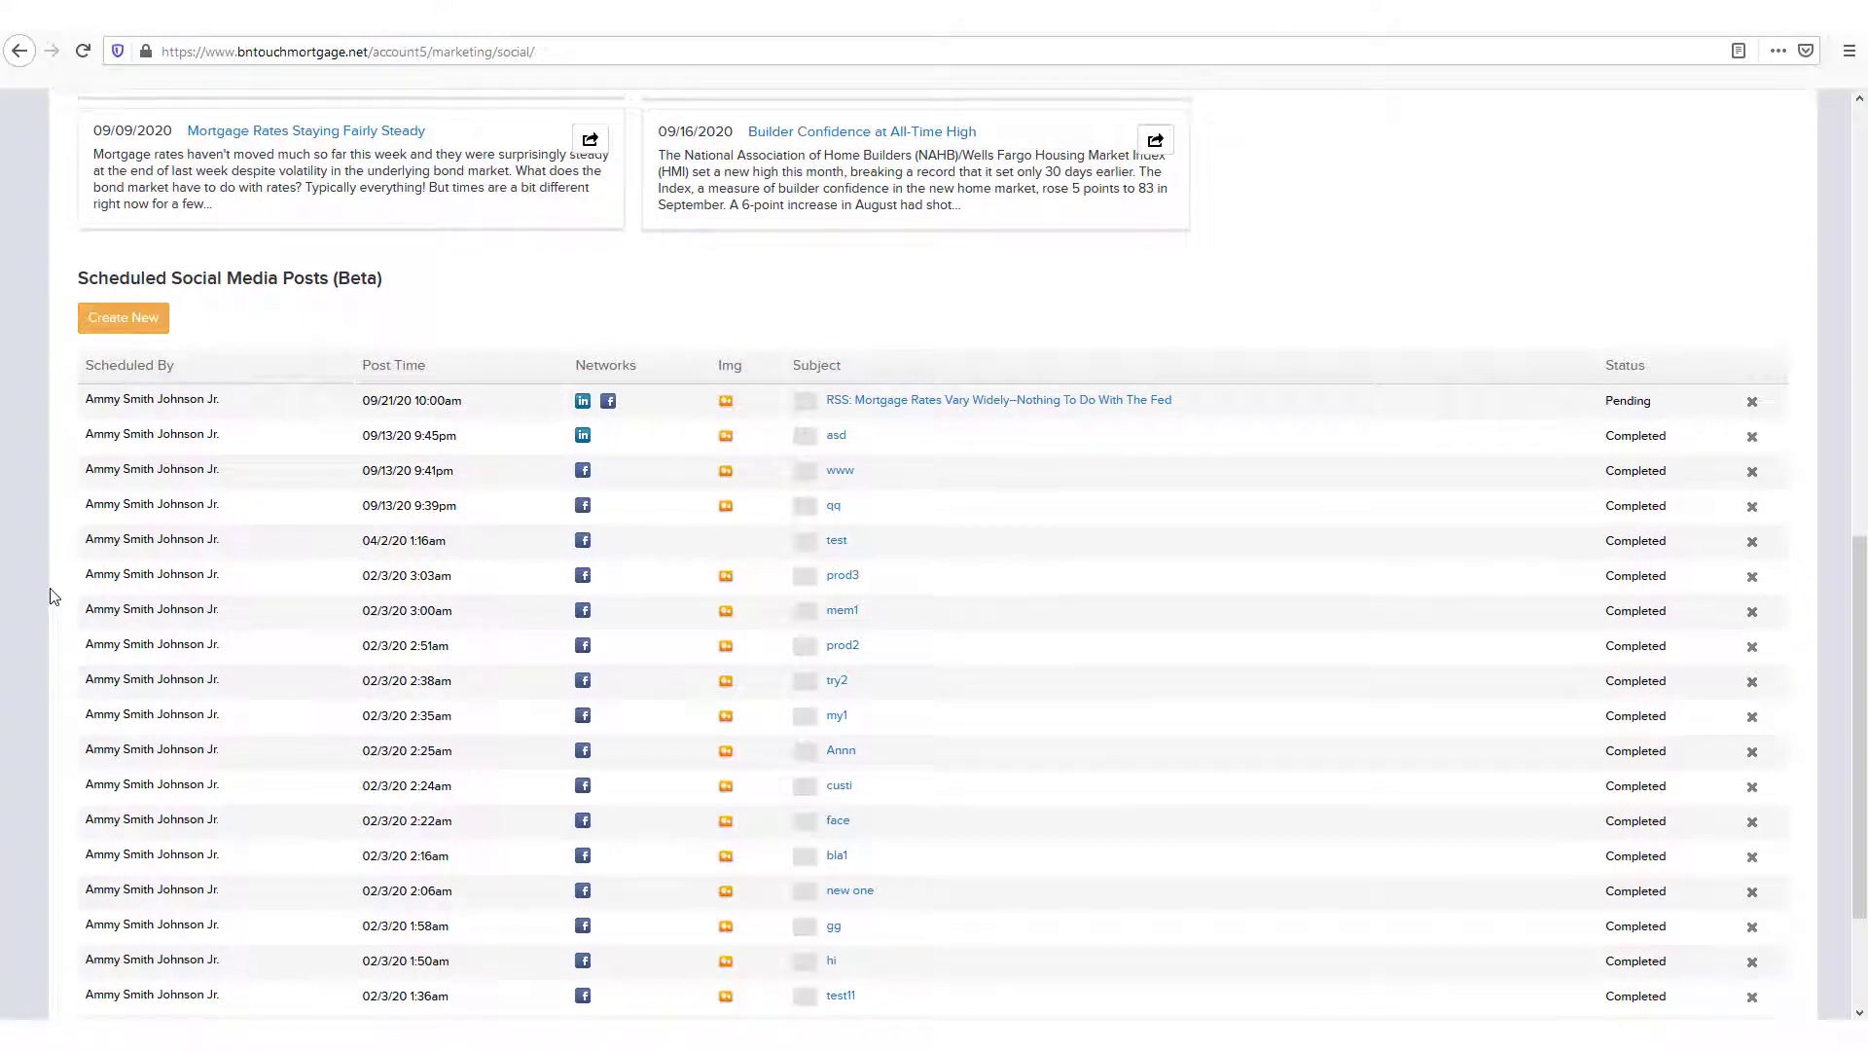
pyautogui.click(129, 327)
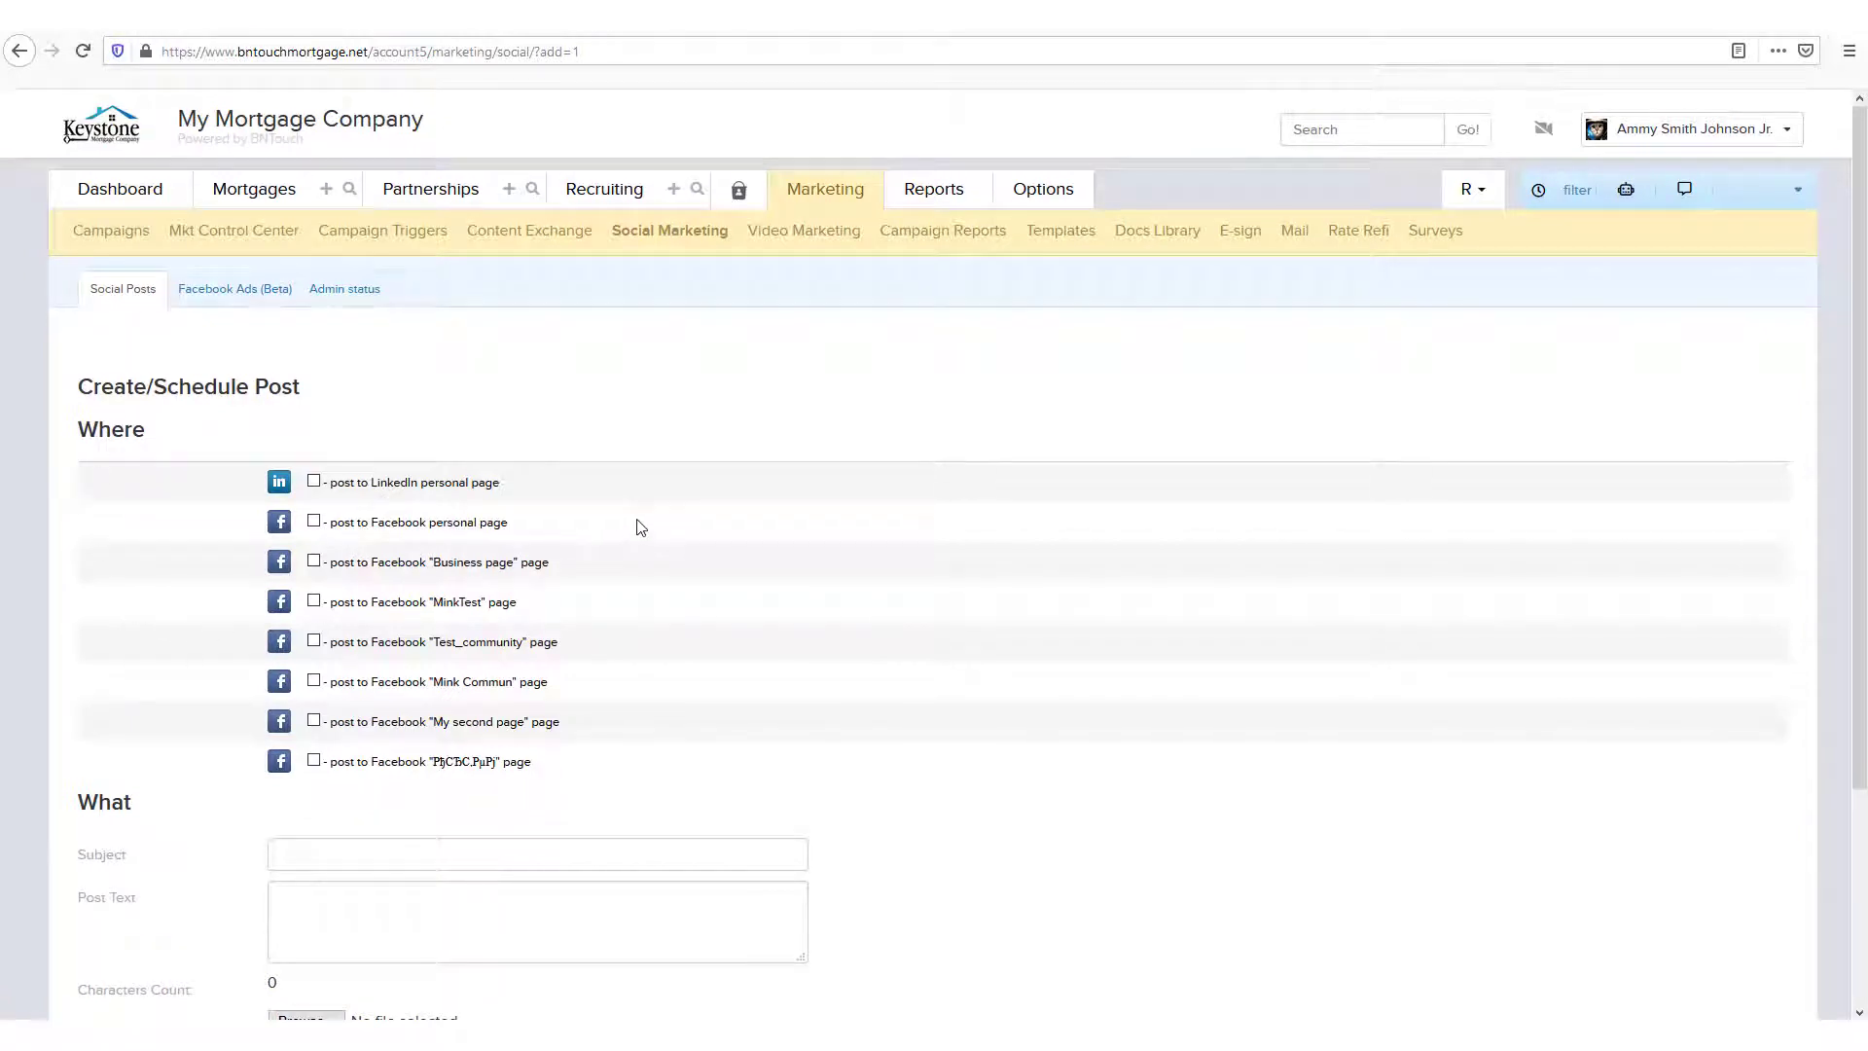
pyautogui.scroll(-3, 641, 526)
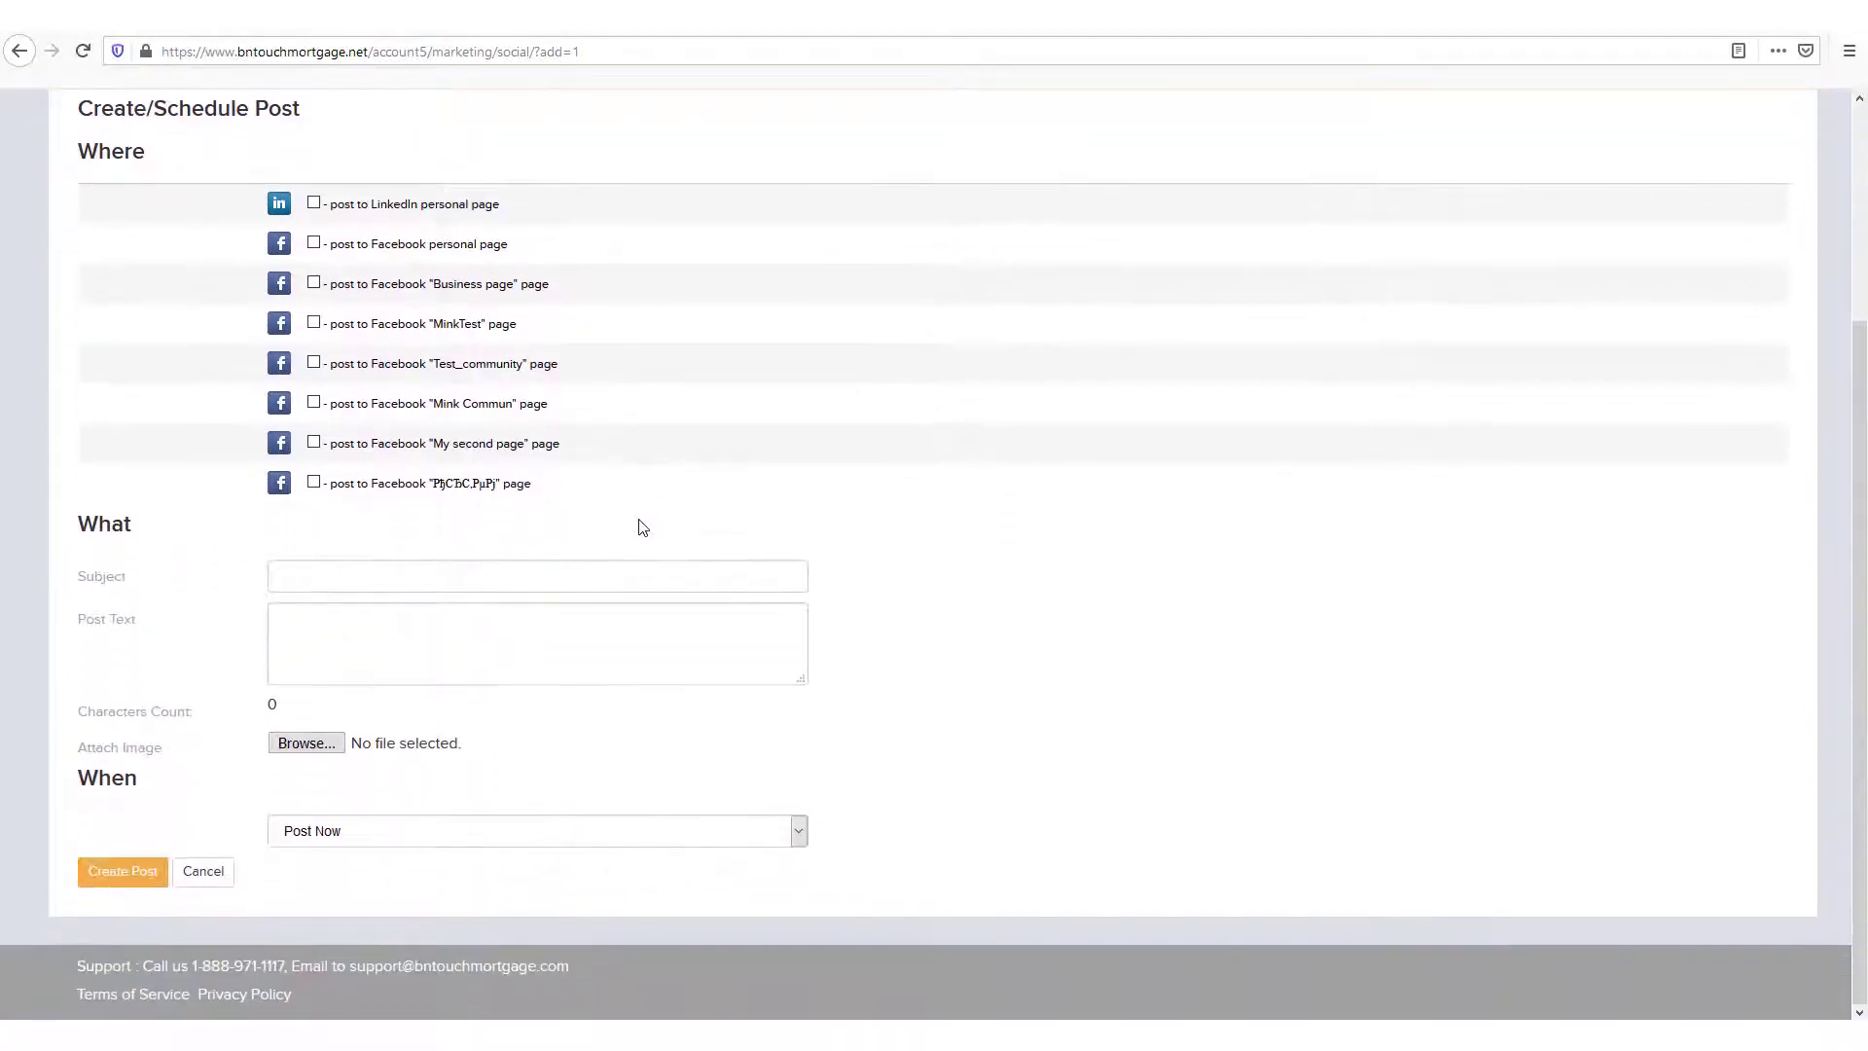